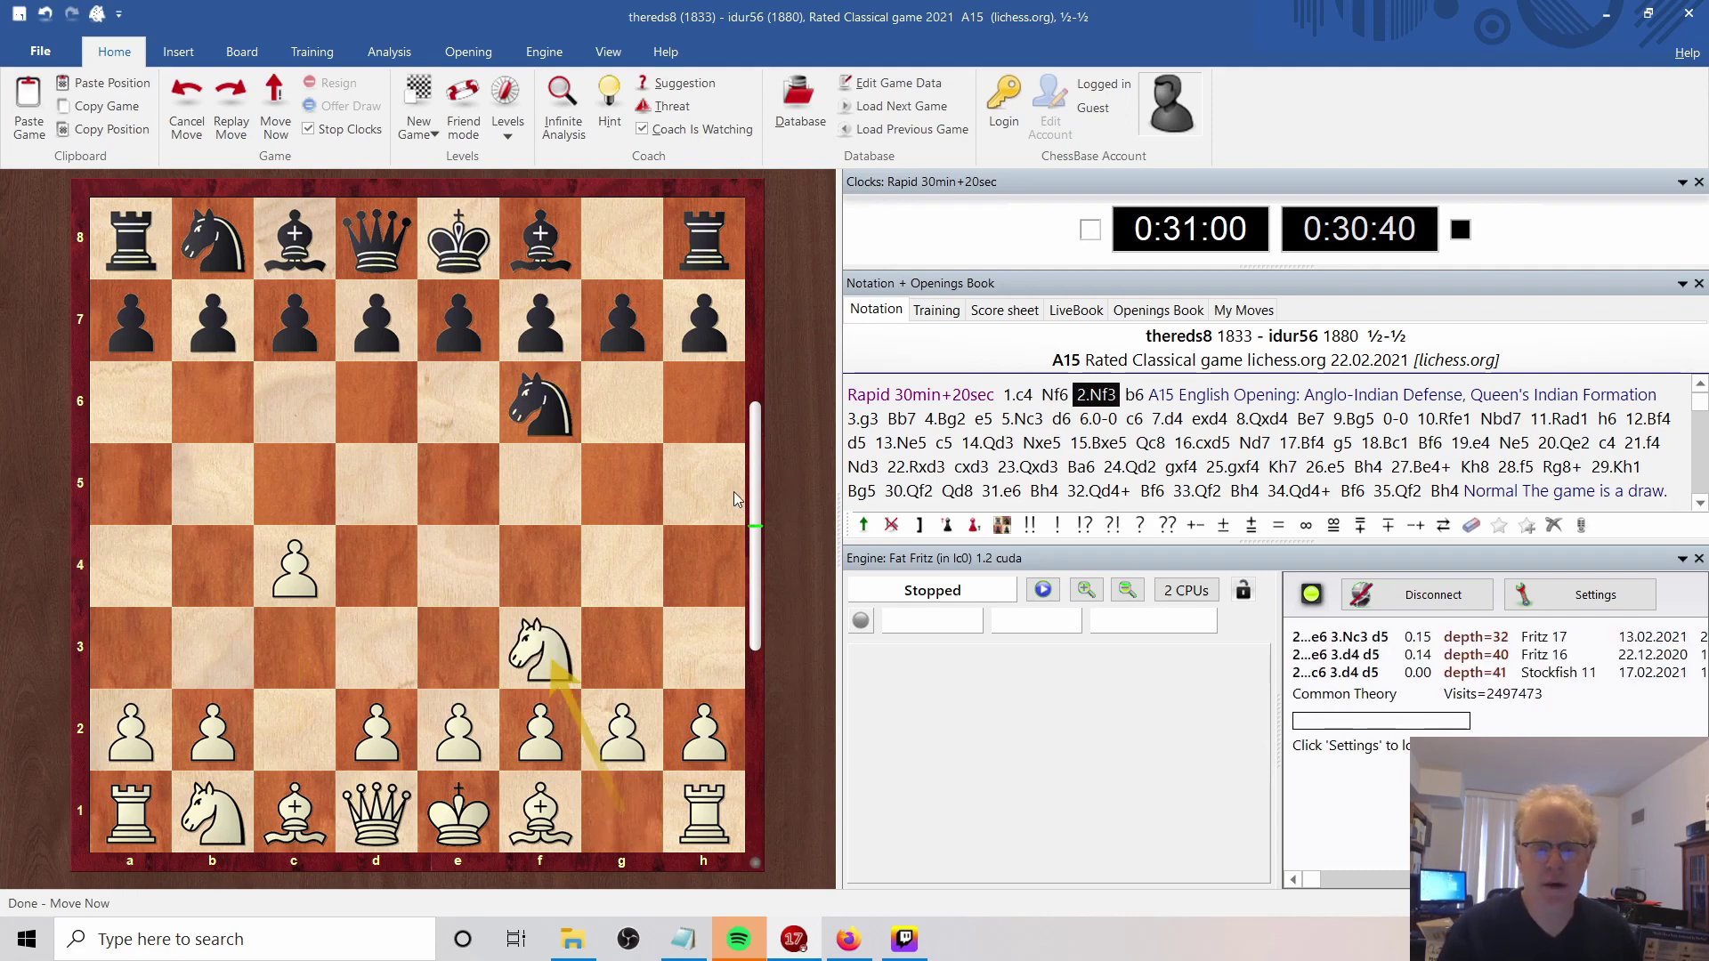
Check the game's opening moves against the LiveBook statistics up to 5...d6, then return to the position after 5.Nc3.
left_click(1087, 317)
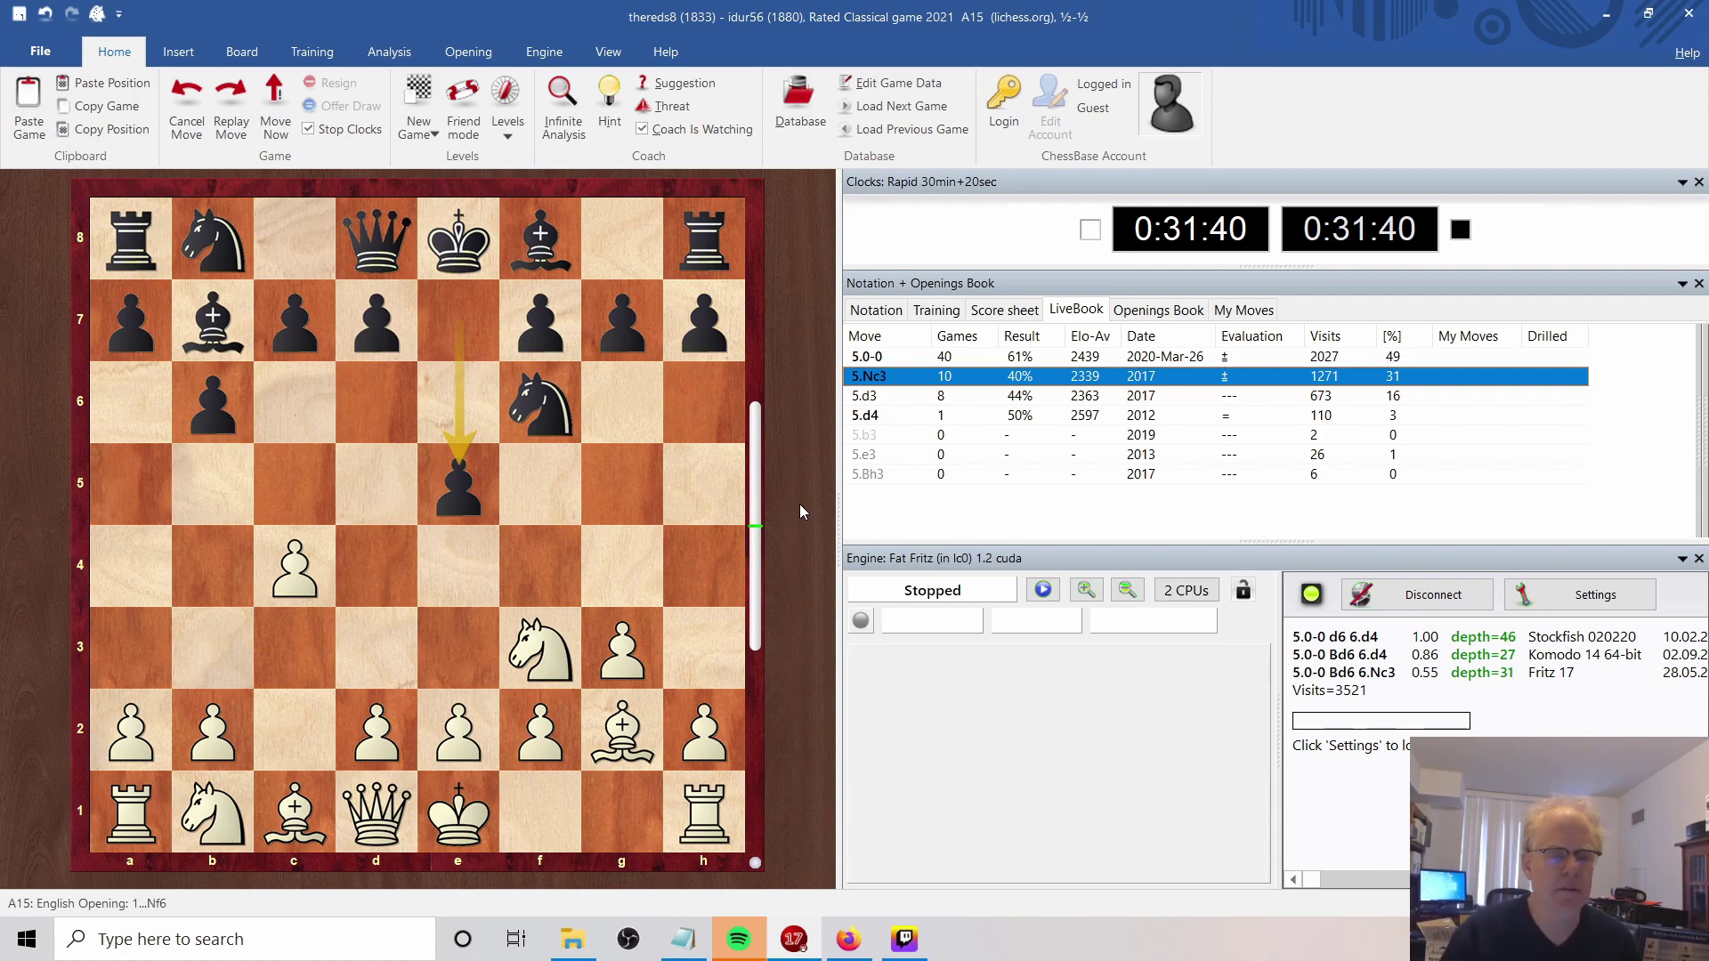
key("Right")
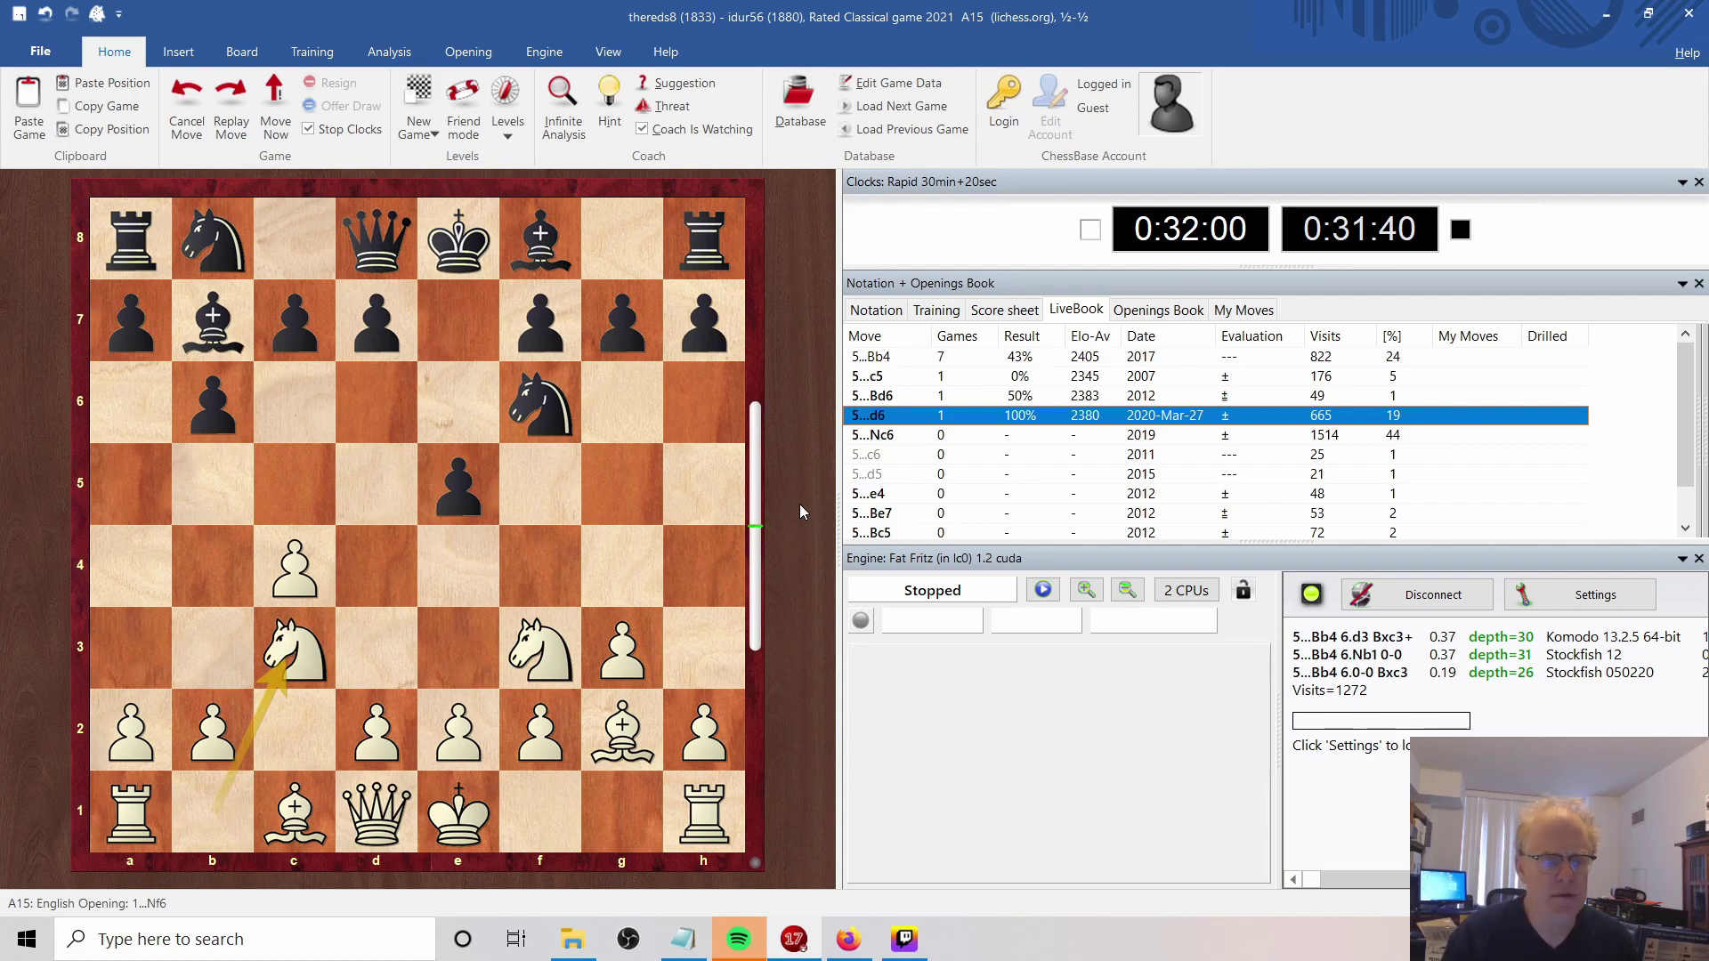
key("Right")
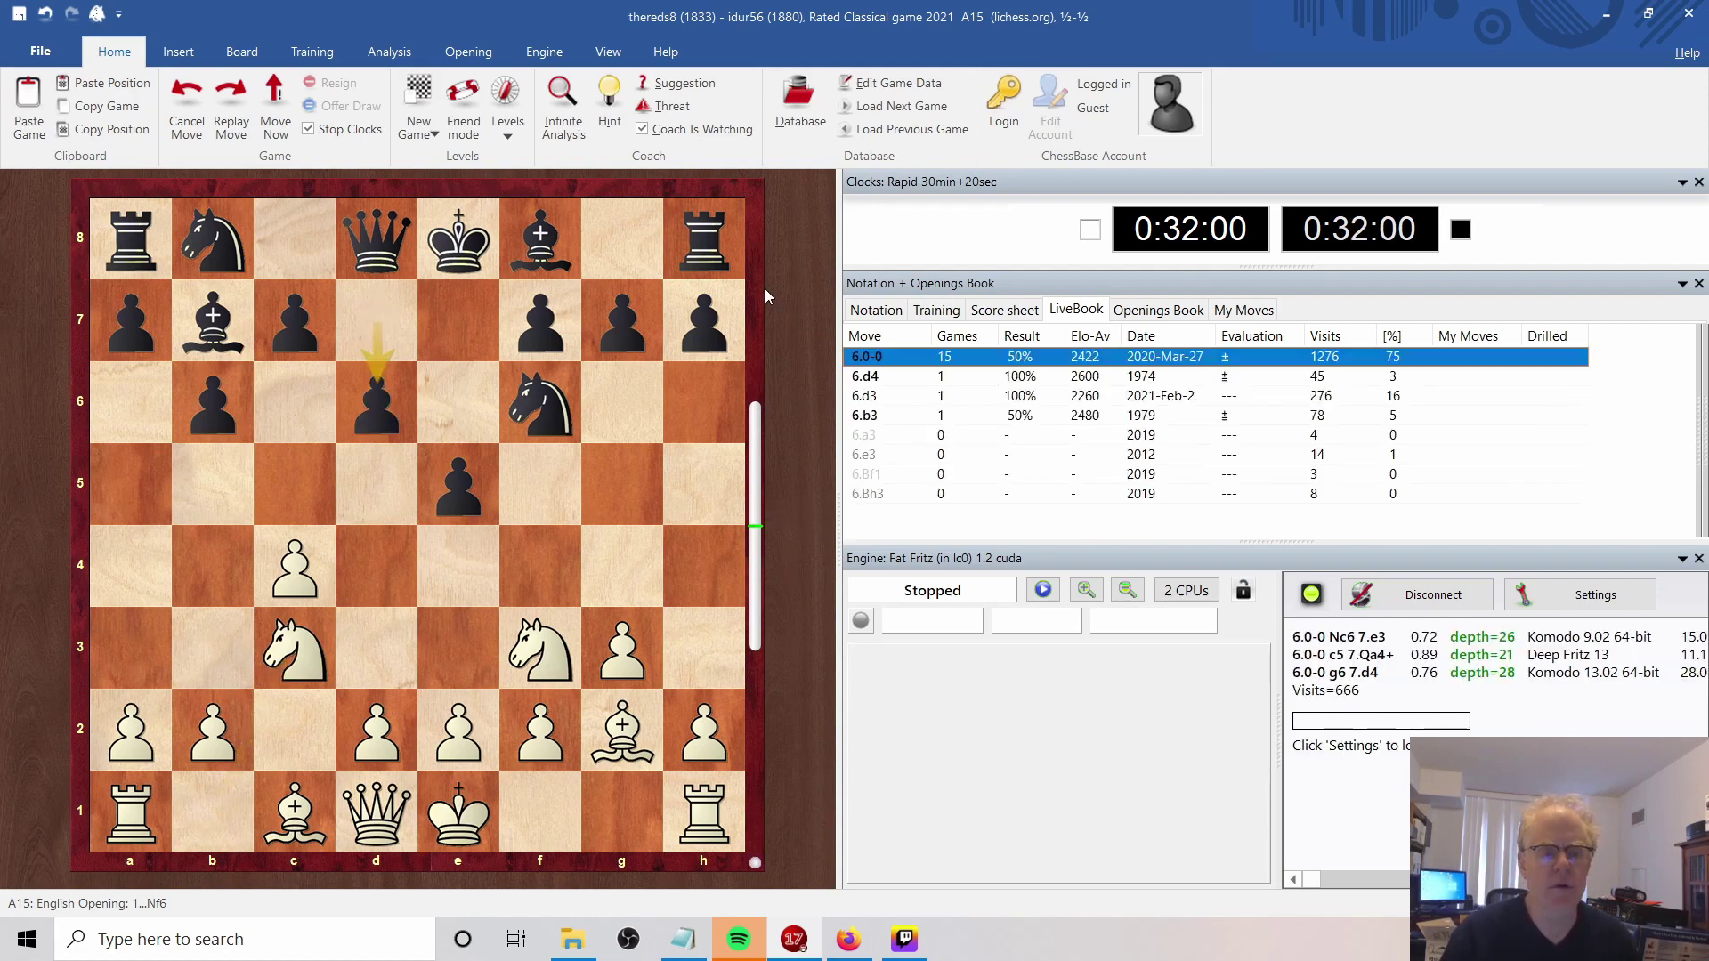
key("Left")
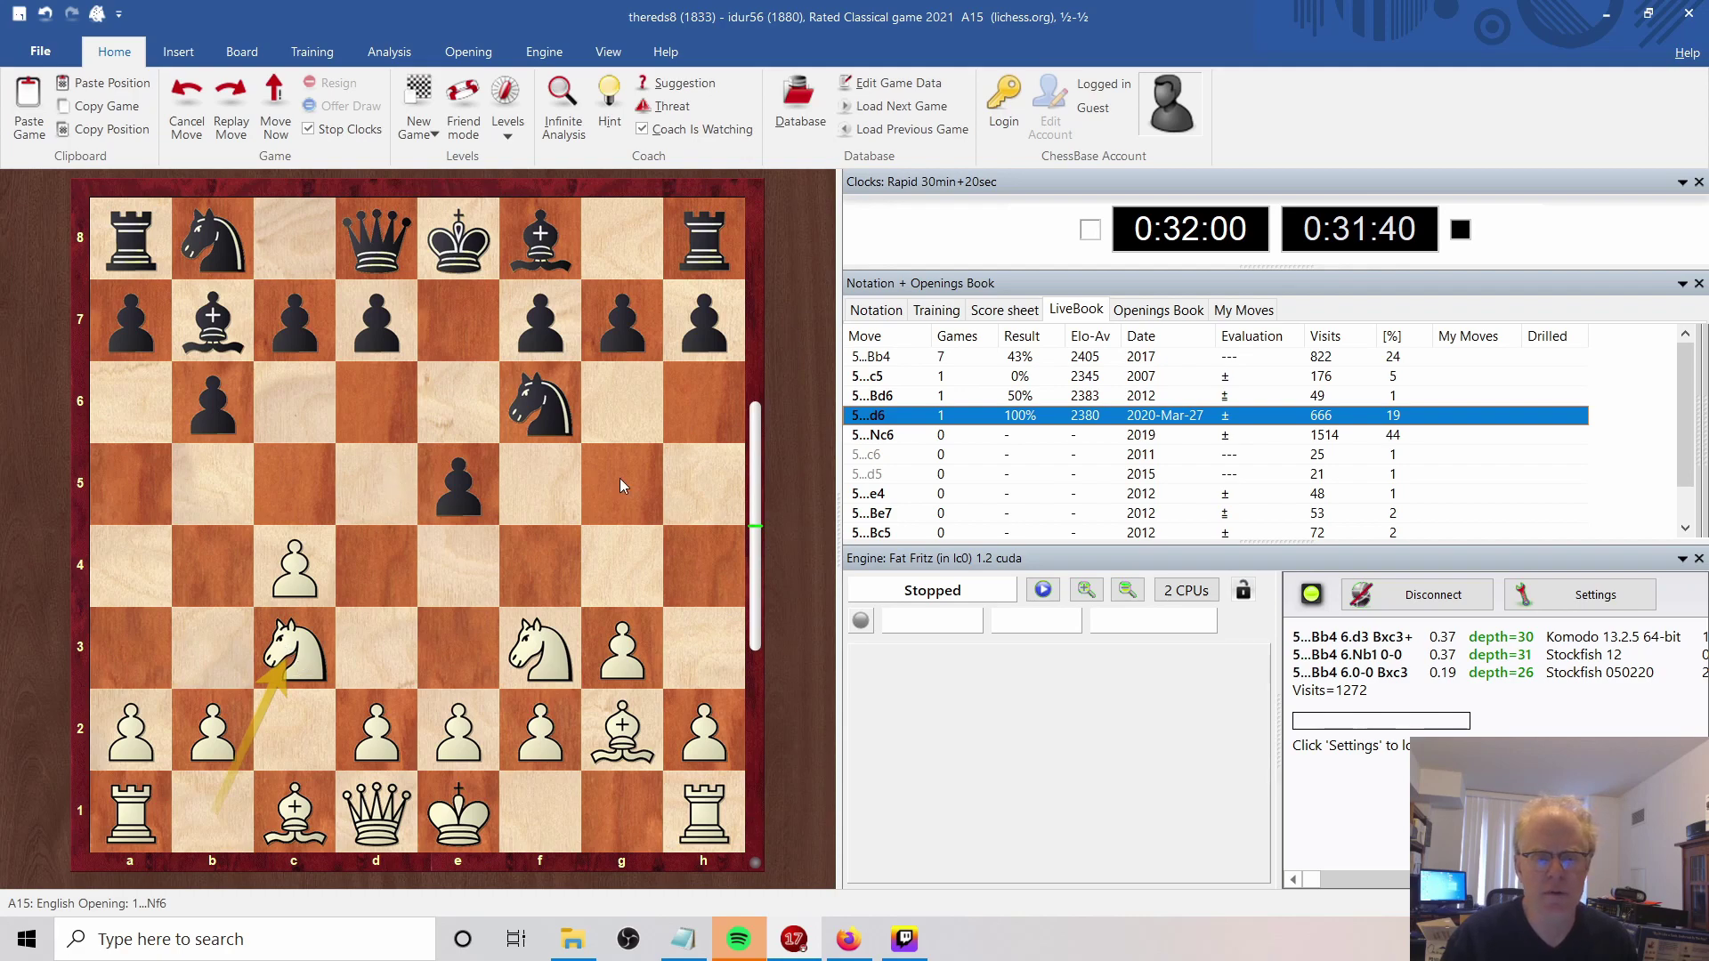
Start Infinite Analysis with Fat Fritz at 5.Nc3 and follow the game in the notation through 7...exd4.
left_click(883, 313)
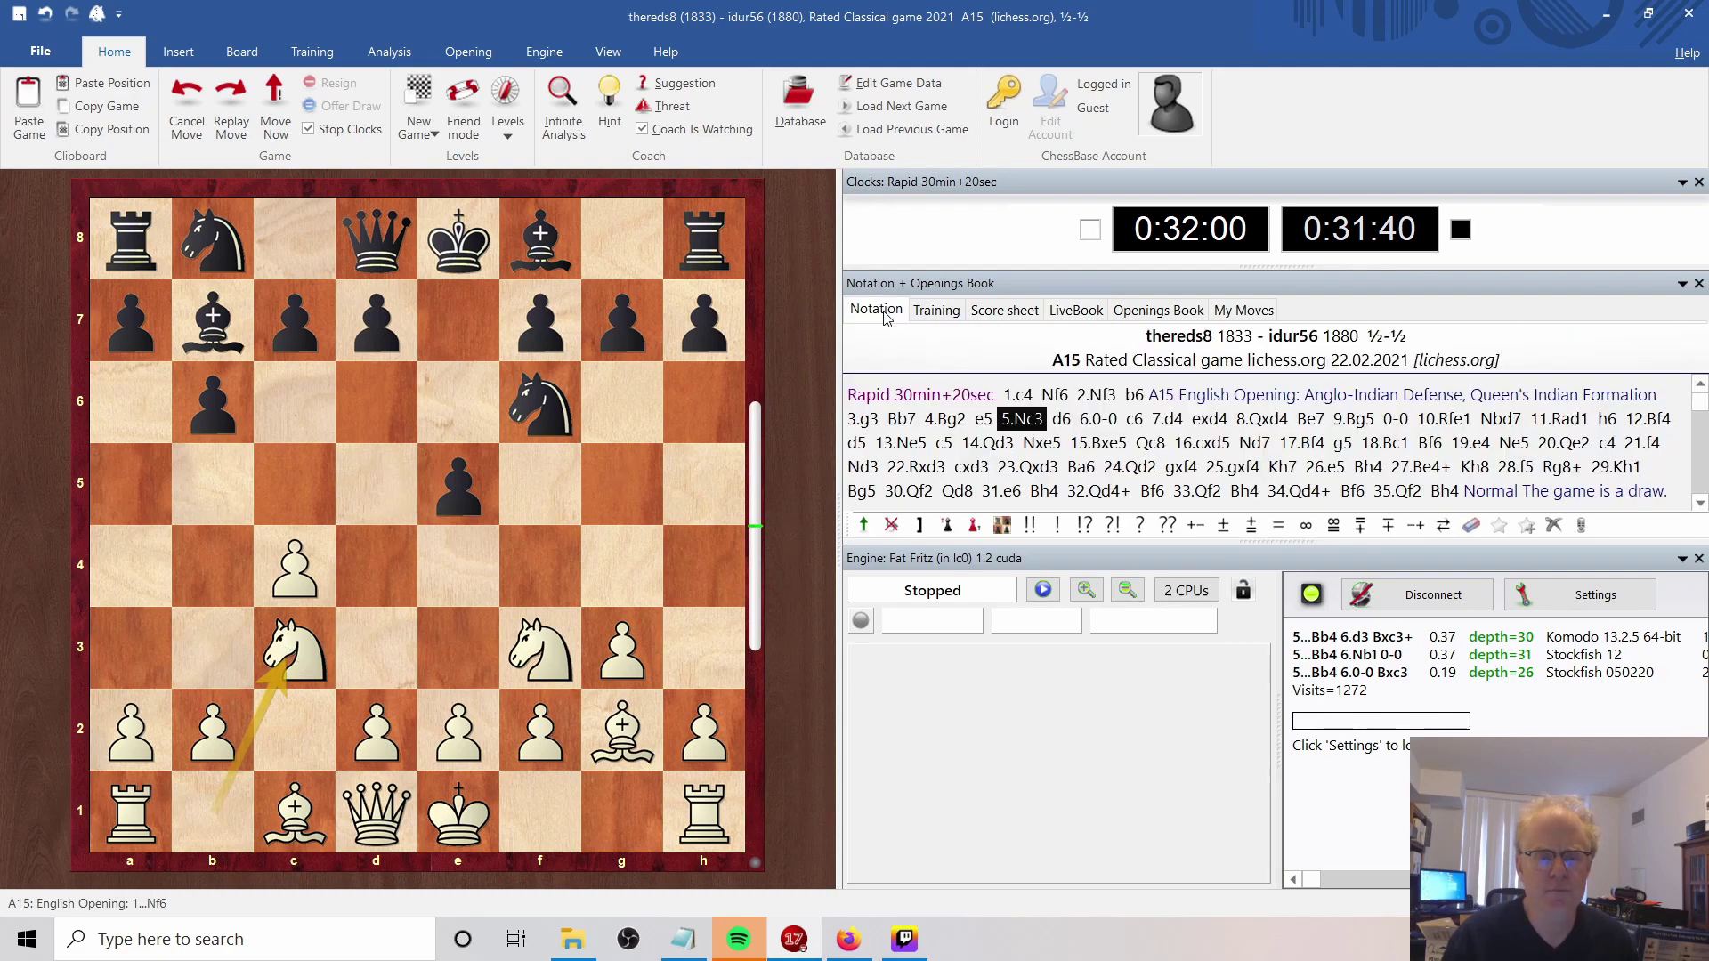
left_click(563, 111)
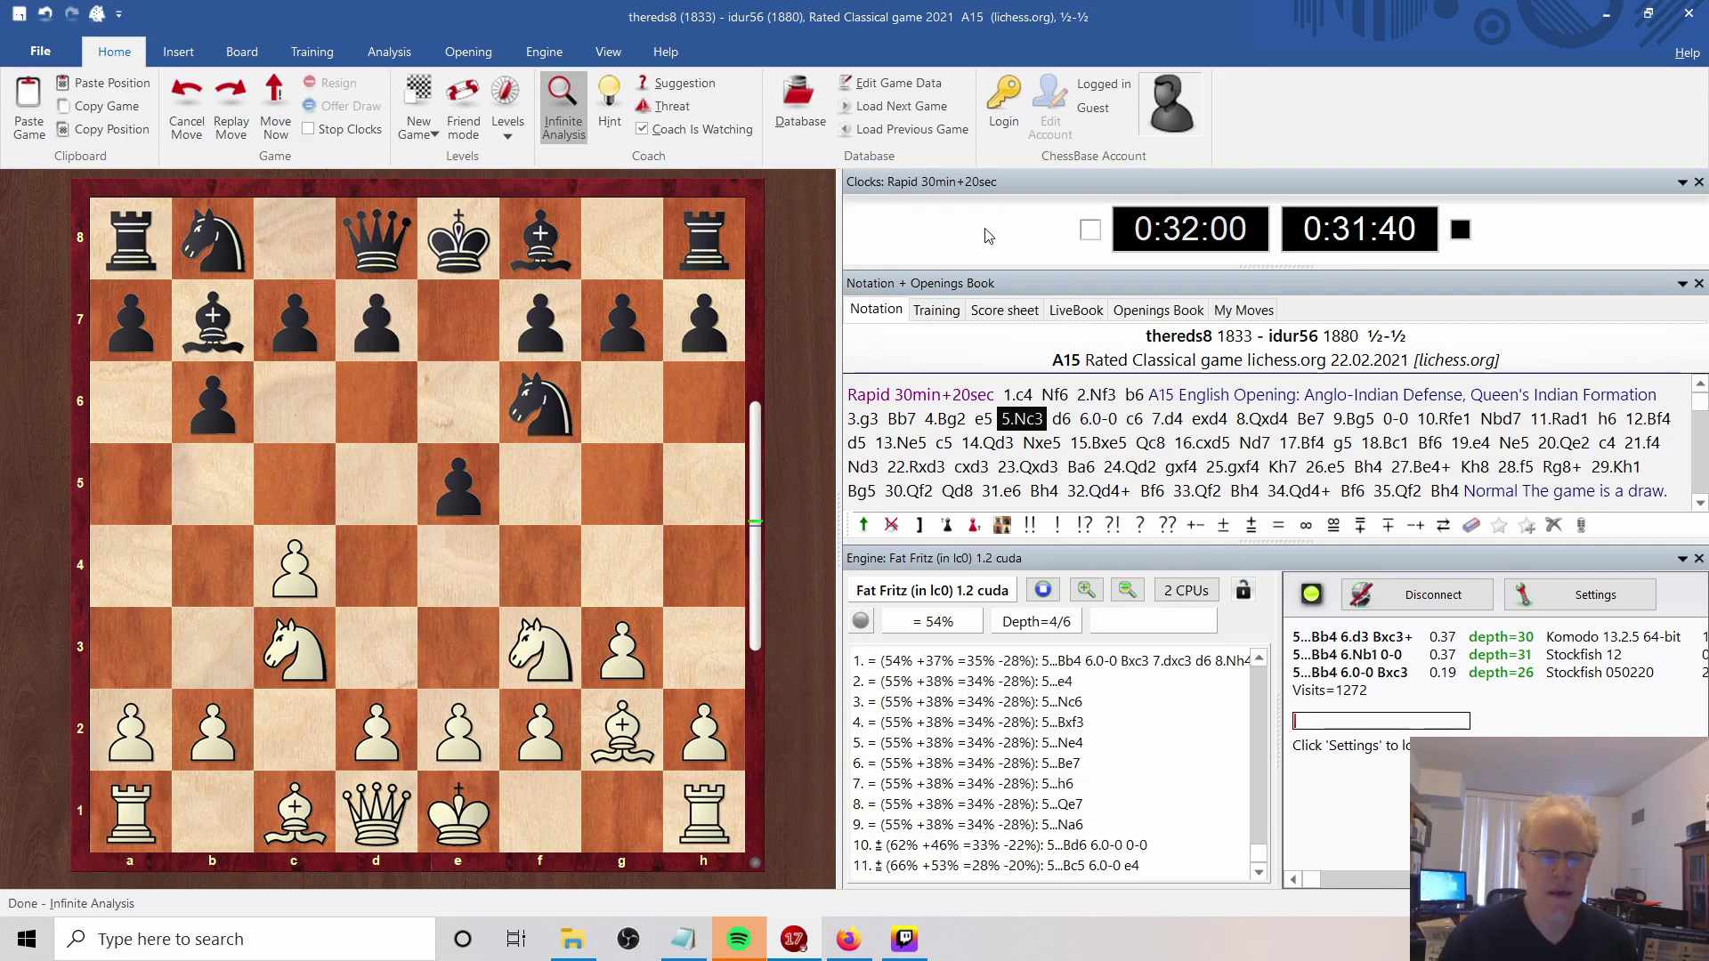
key("Right")
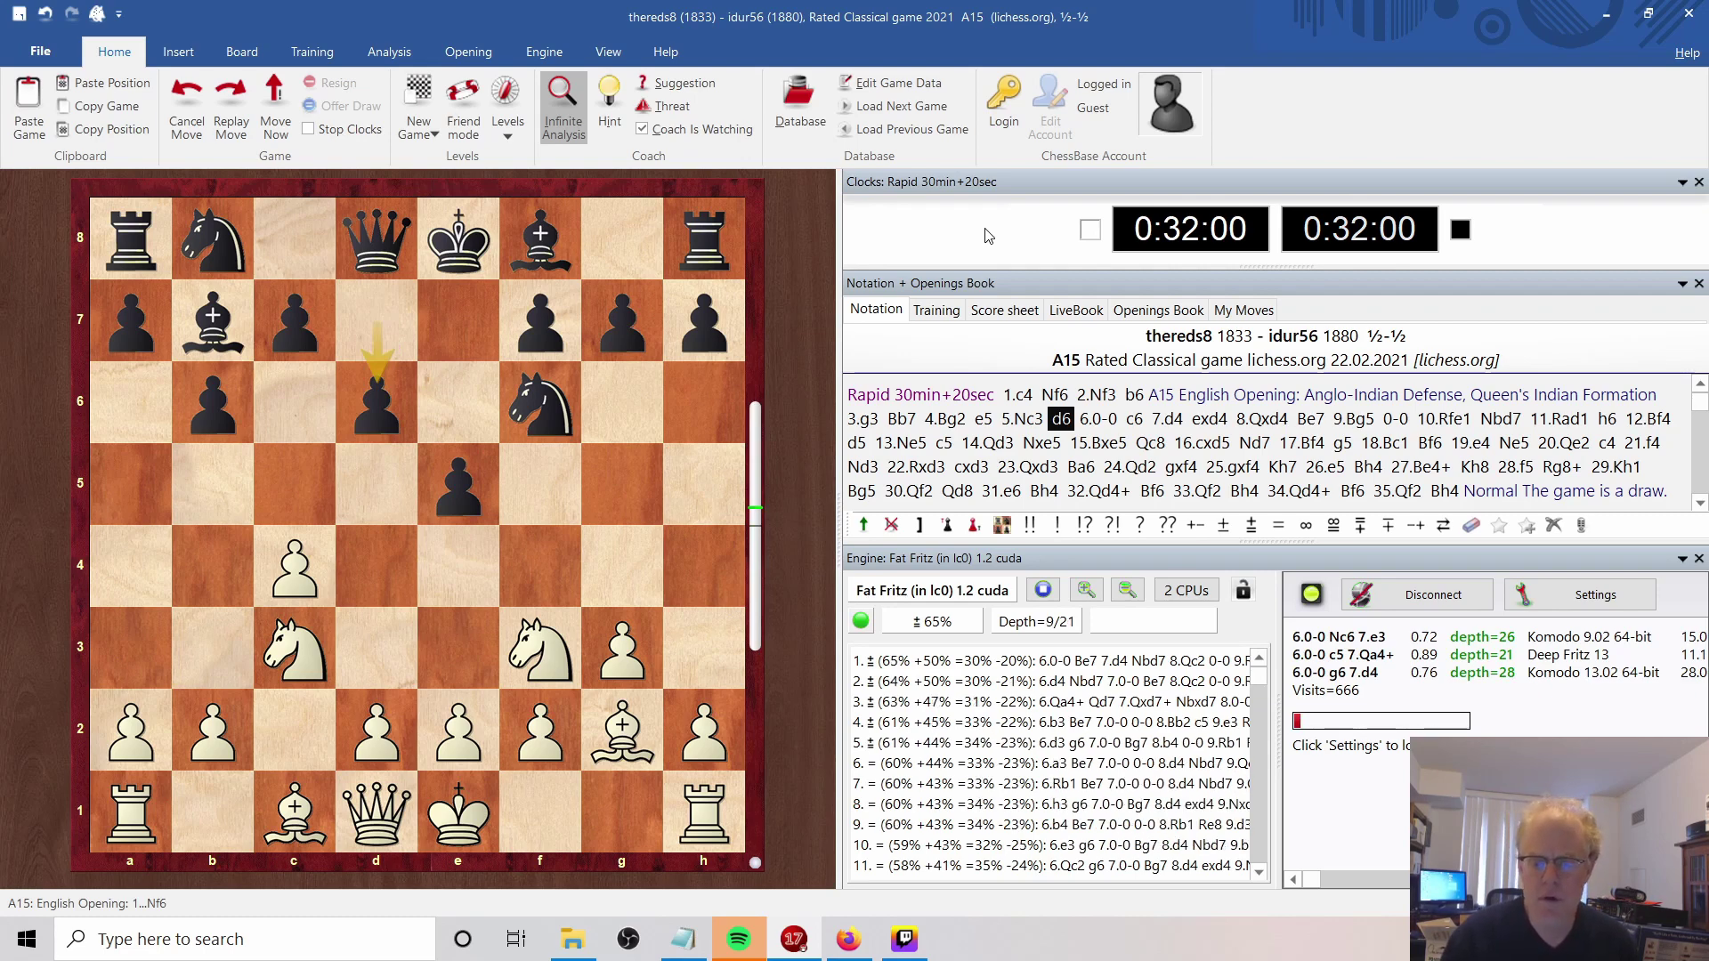
key("Right")
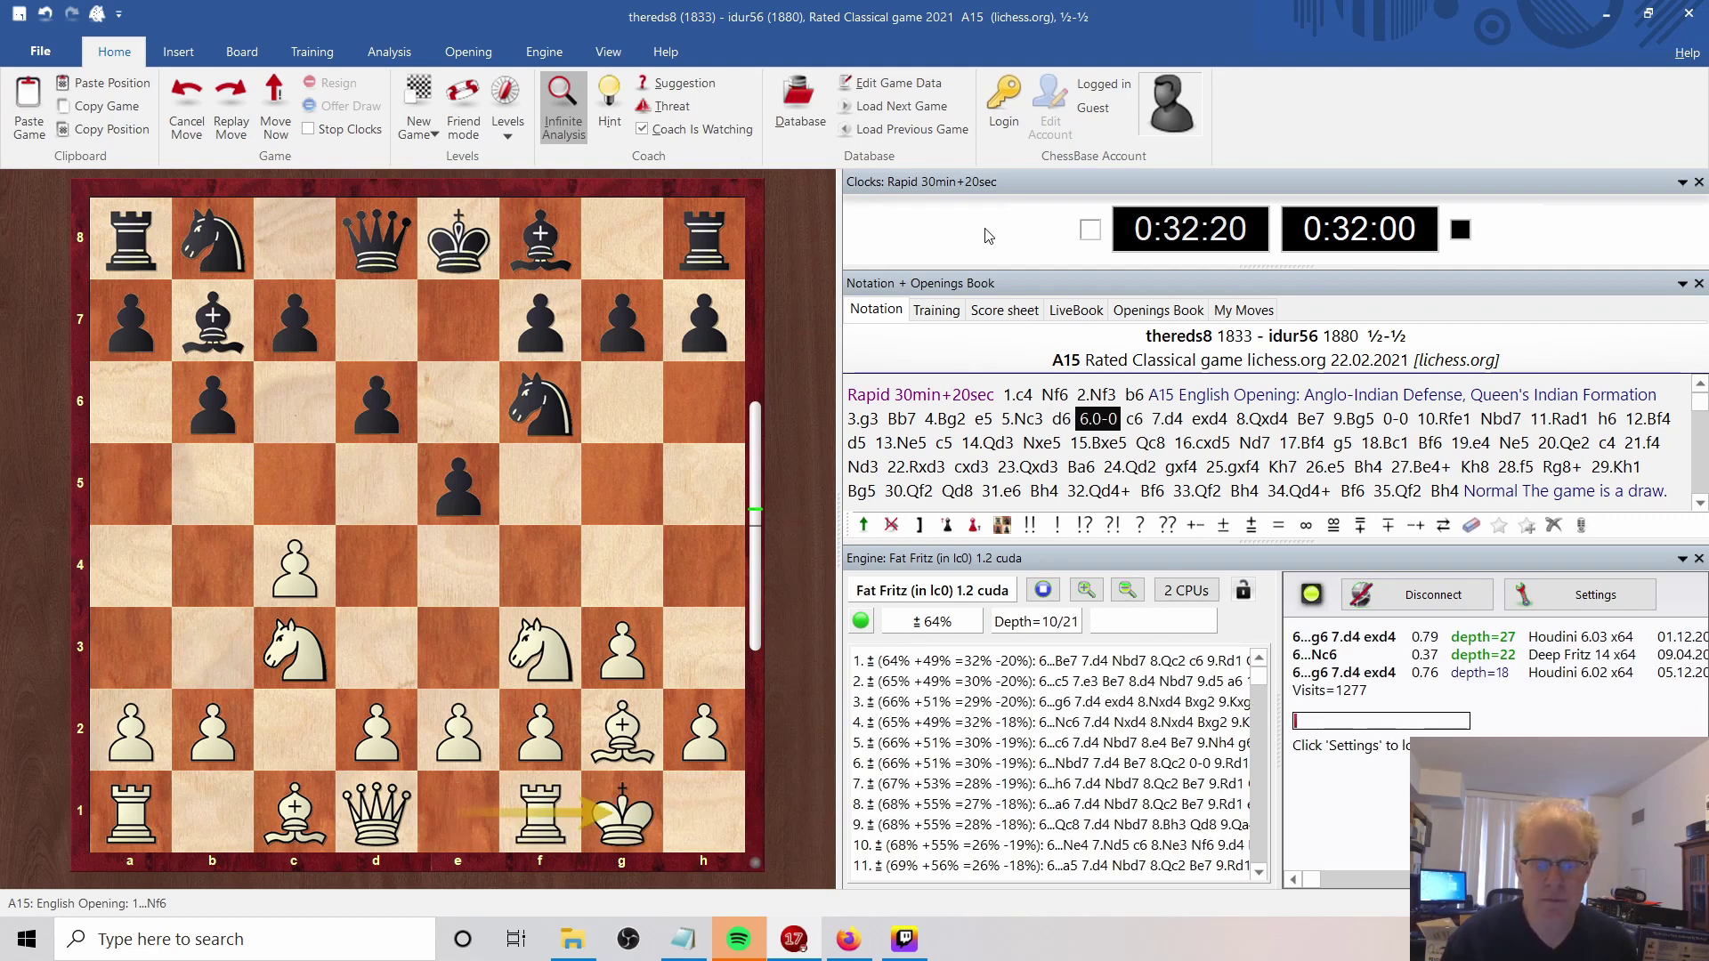
key("Right")
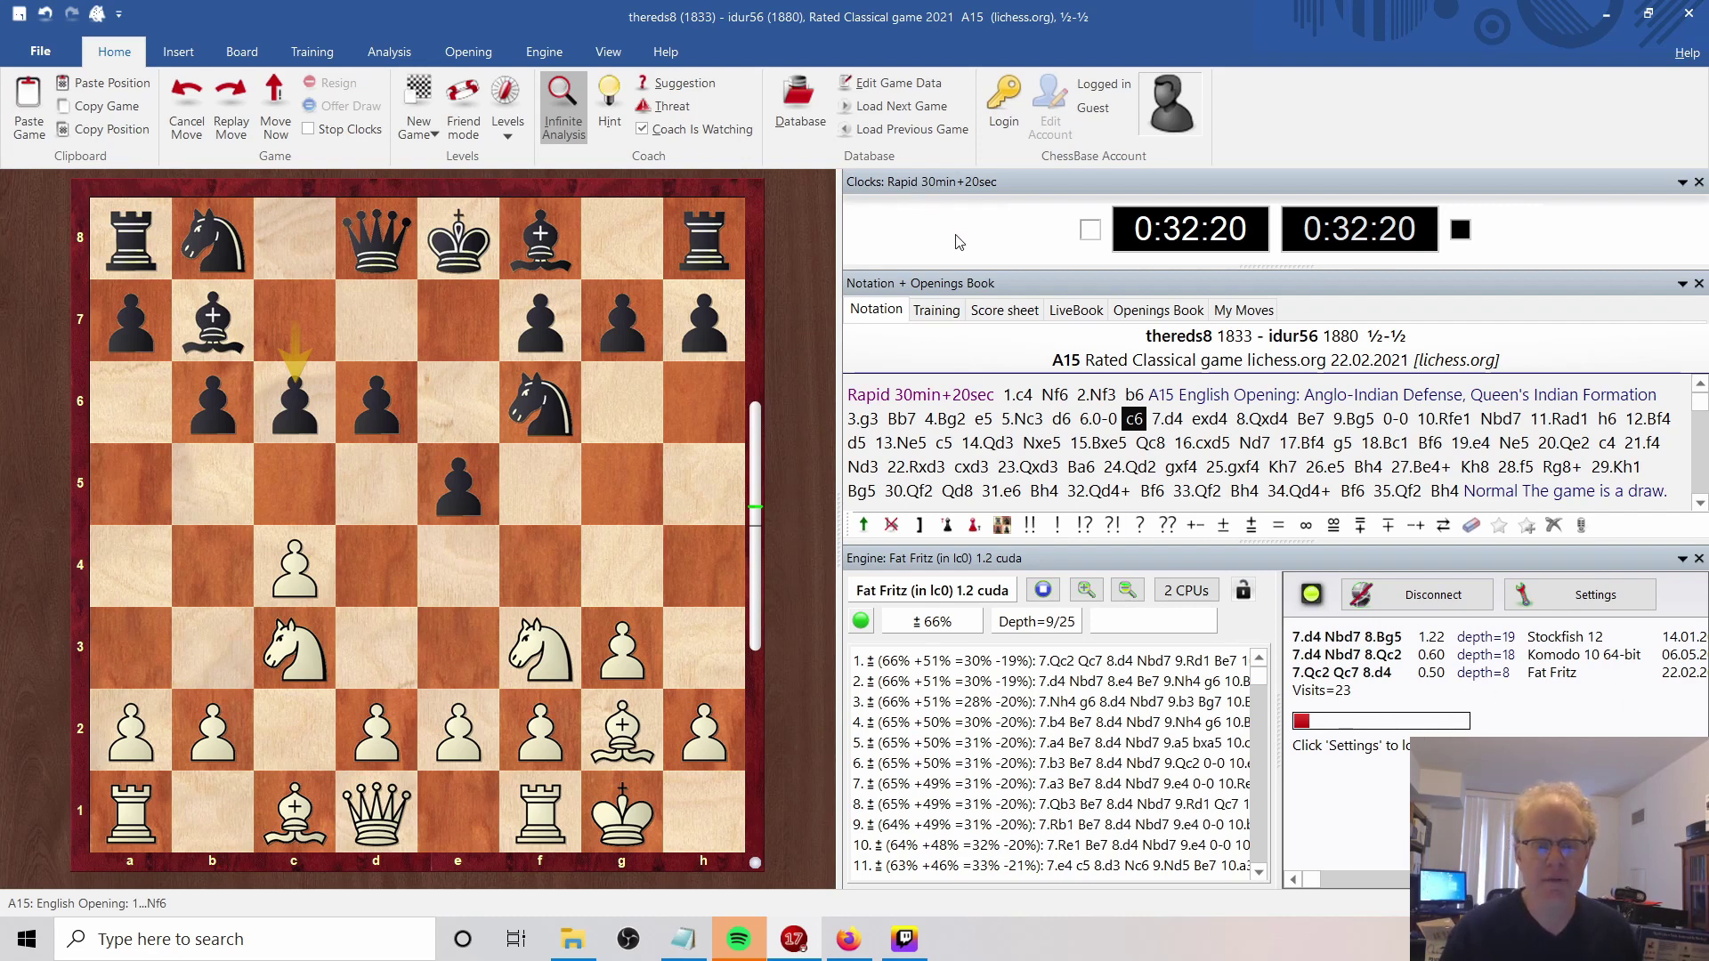
key("Right")
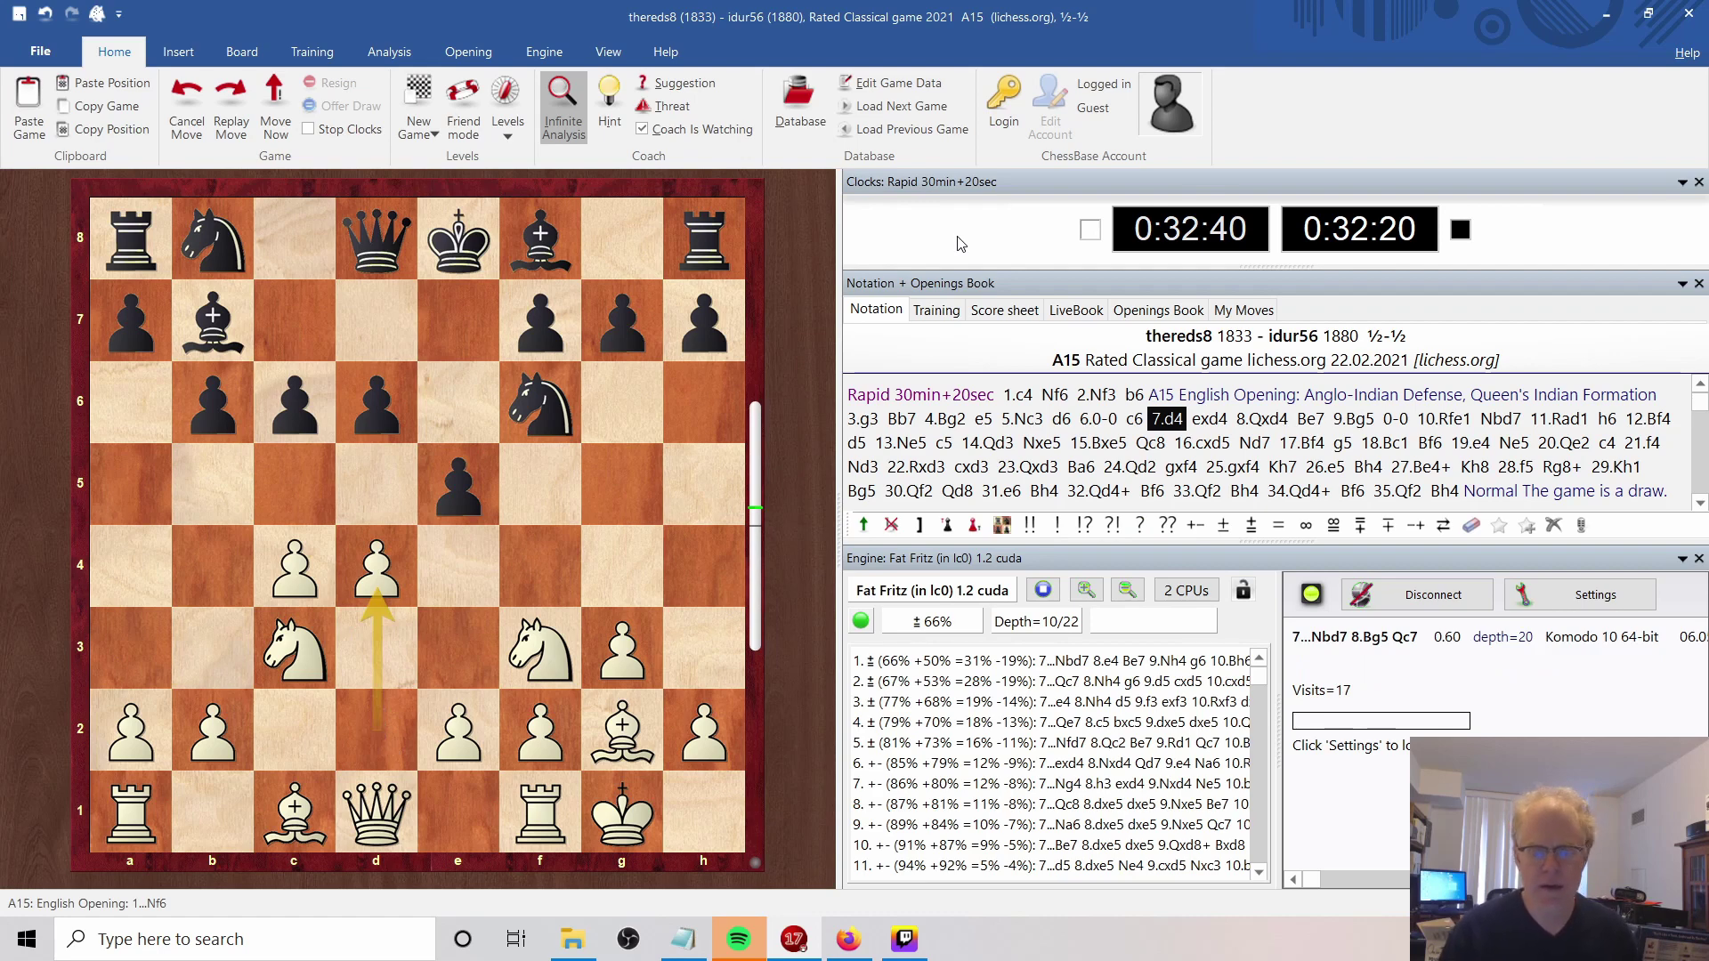
key("Right")
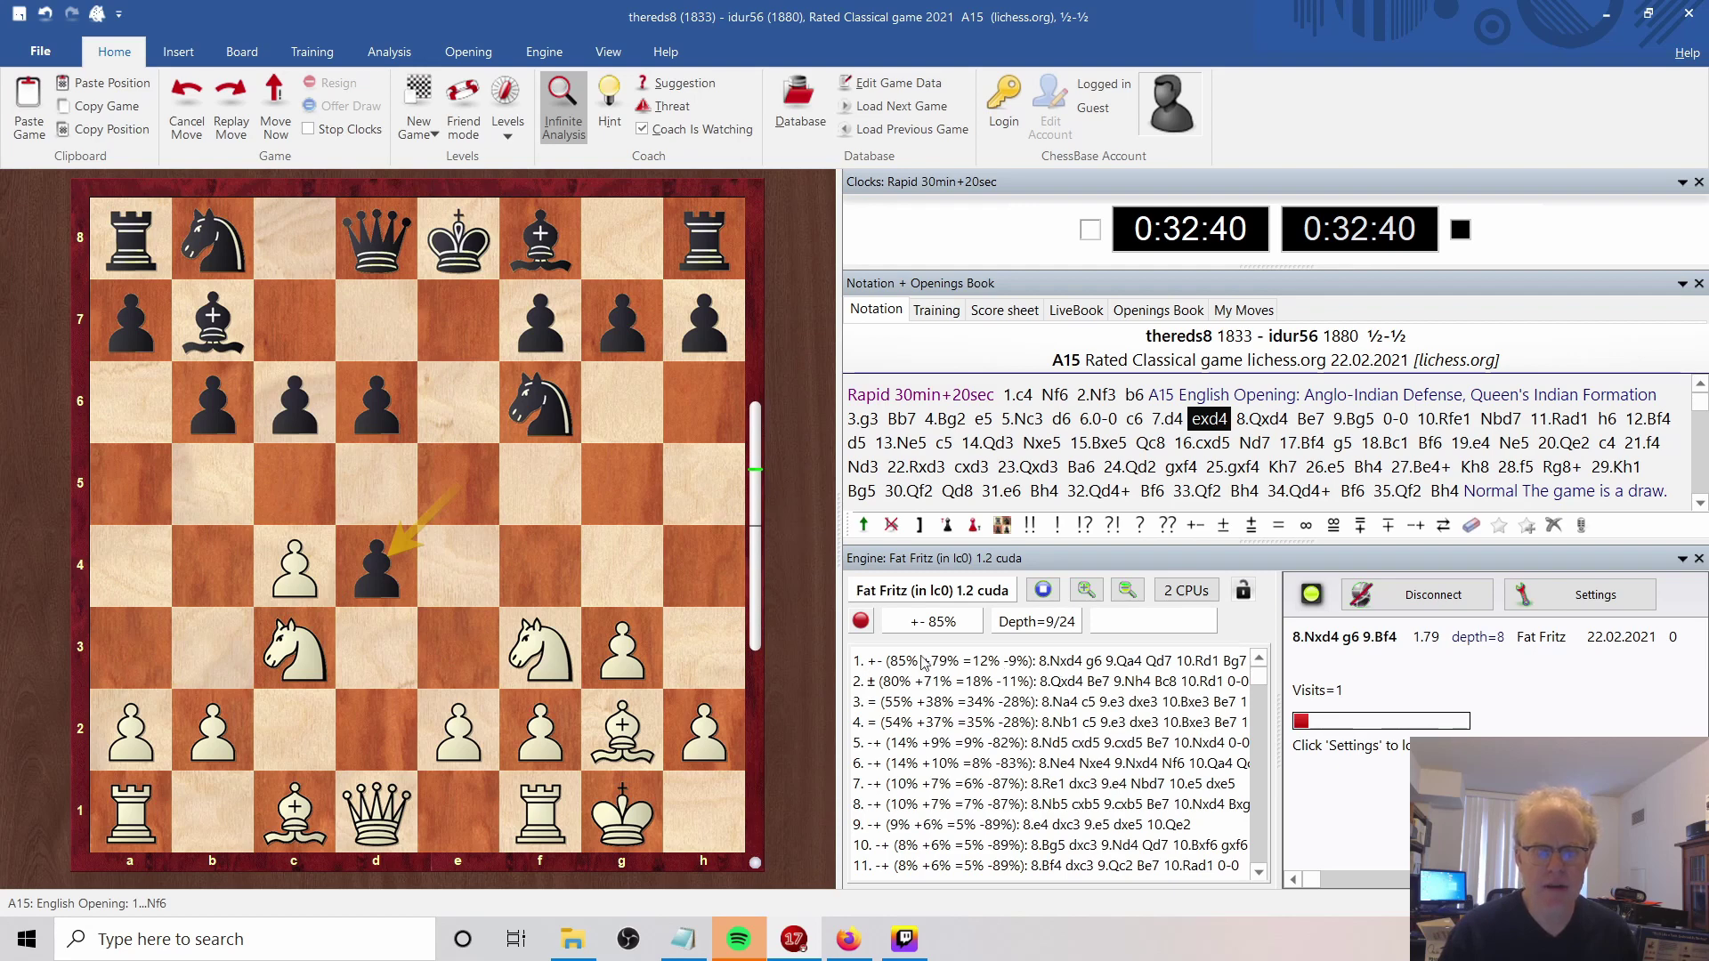
Add the variation 8.Nxd4 g6 as an alternative to 8.Qxd4, and return to the position after 7...exd4.
left_click_drag(551, 660, 376, 566)
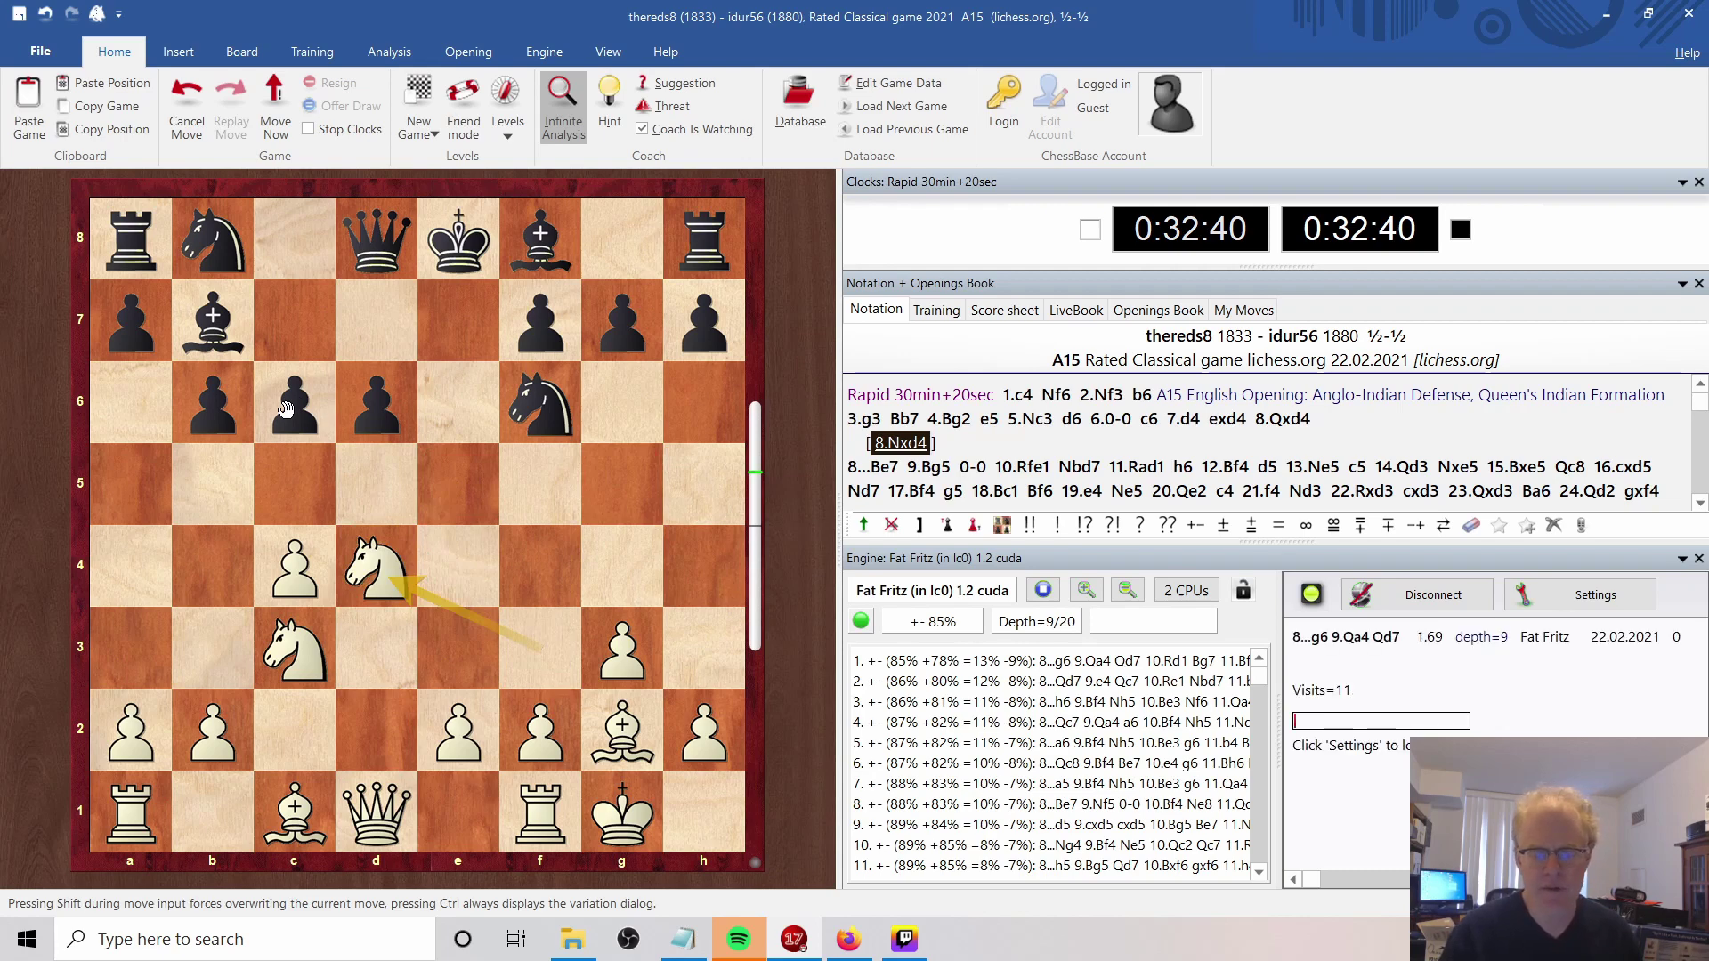
left_click_drag(623, 326, 627, 401)
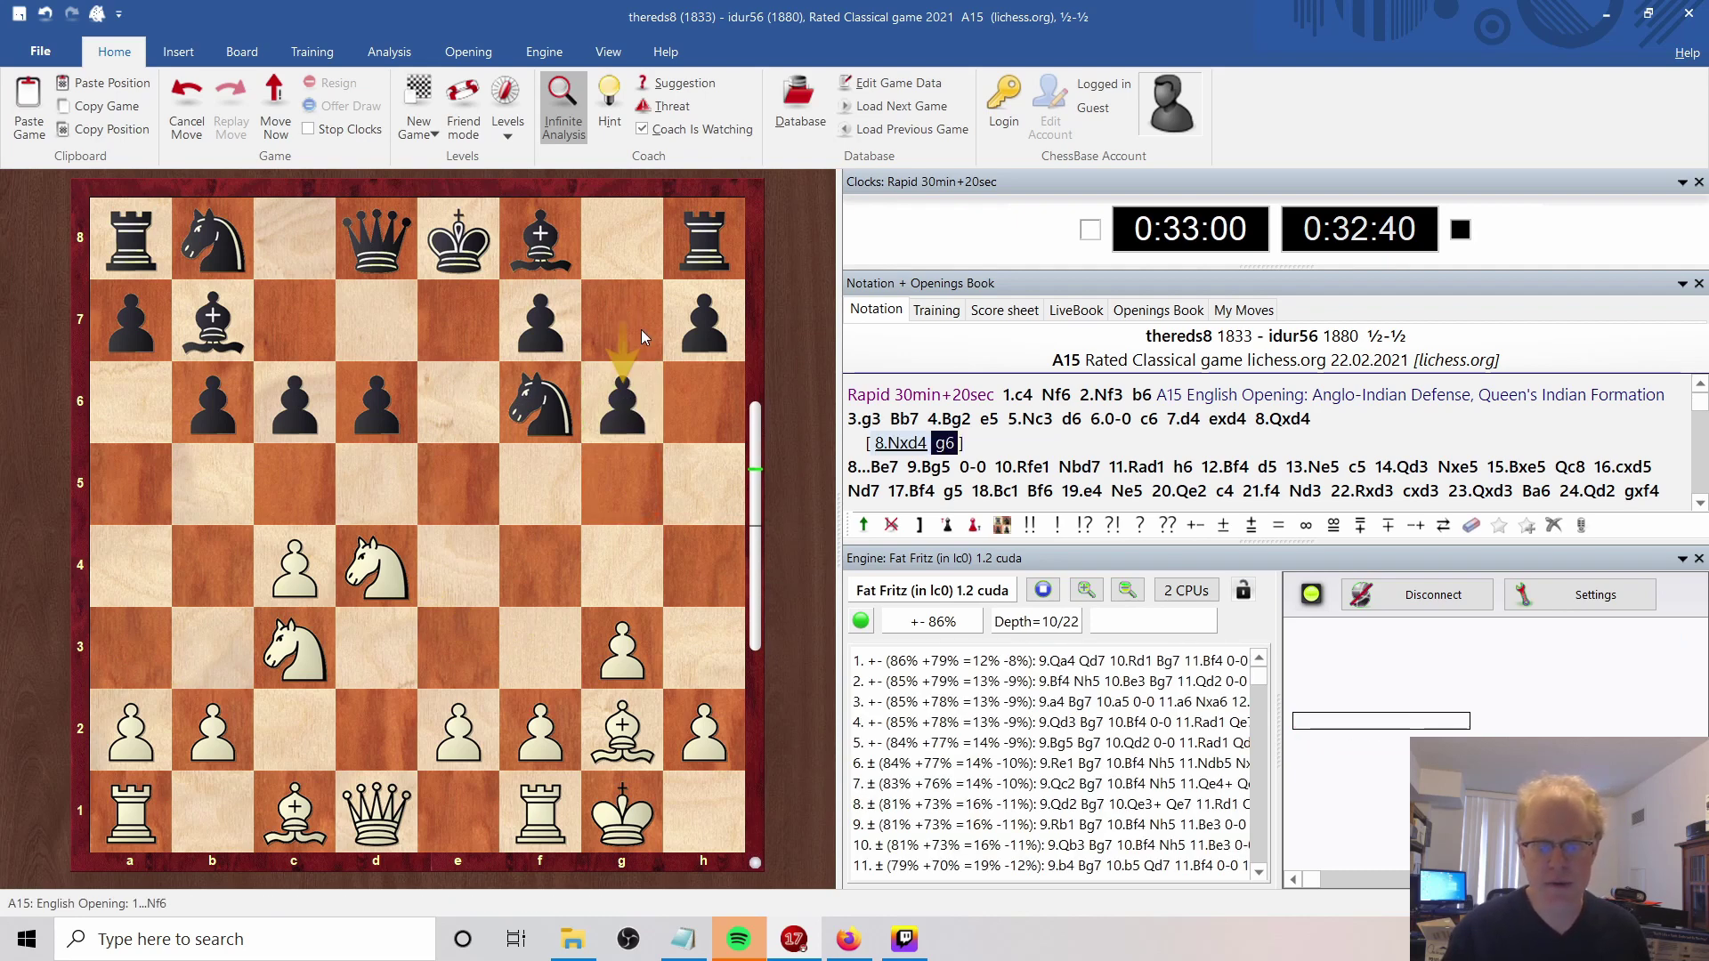
key("Left")
key("Left")
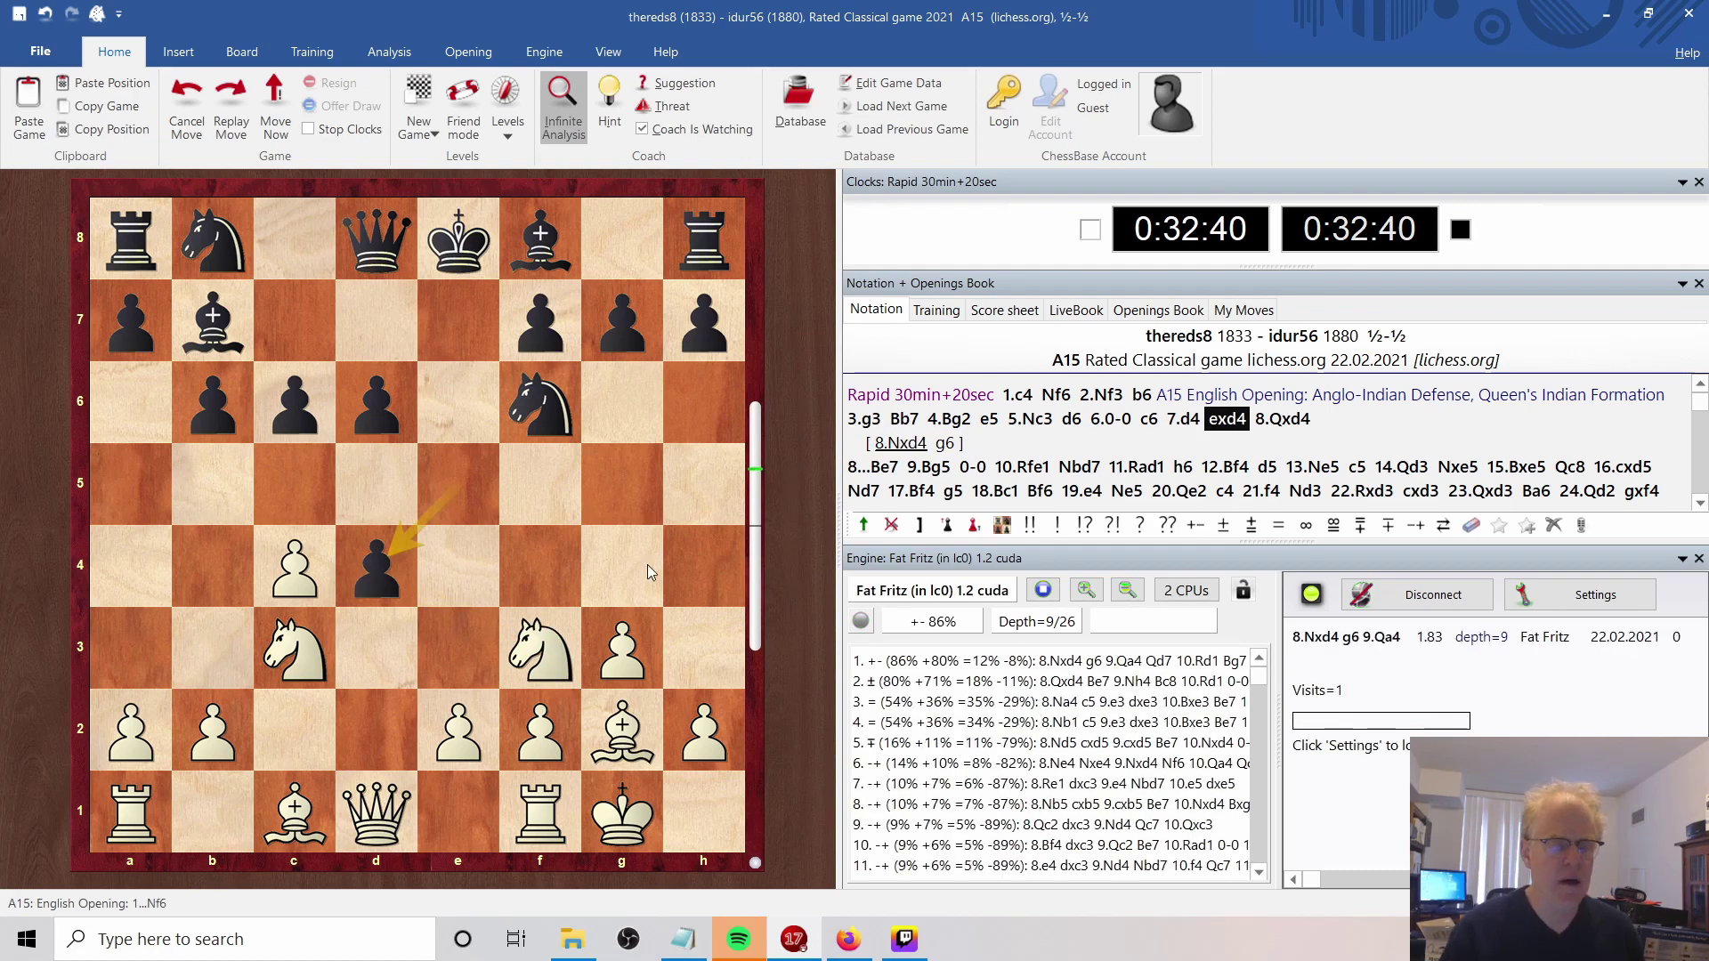
Review the main line with the engine from 8.Qxd4 through 12...d5, examining the evaluation after each move.
left_click(1282, 420)
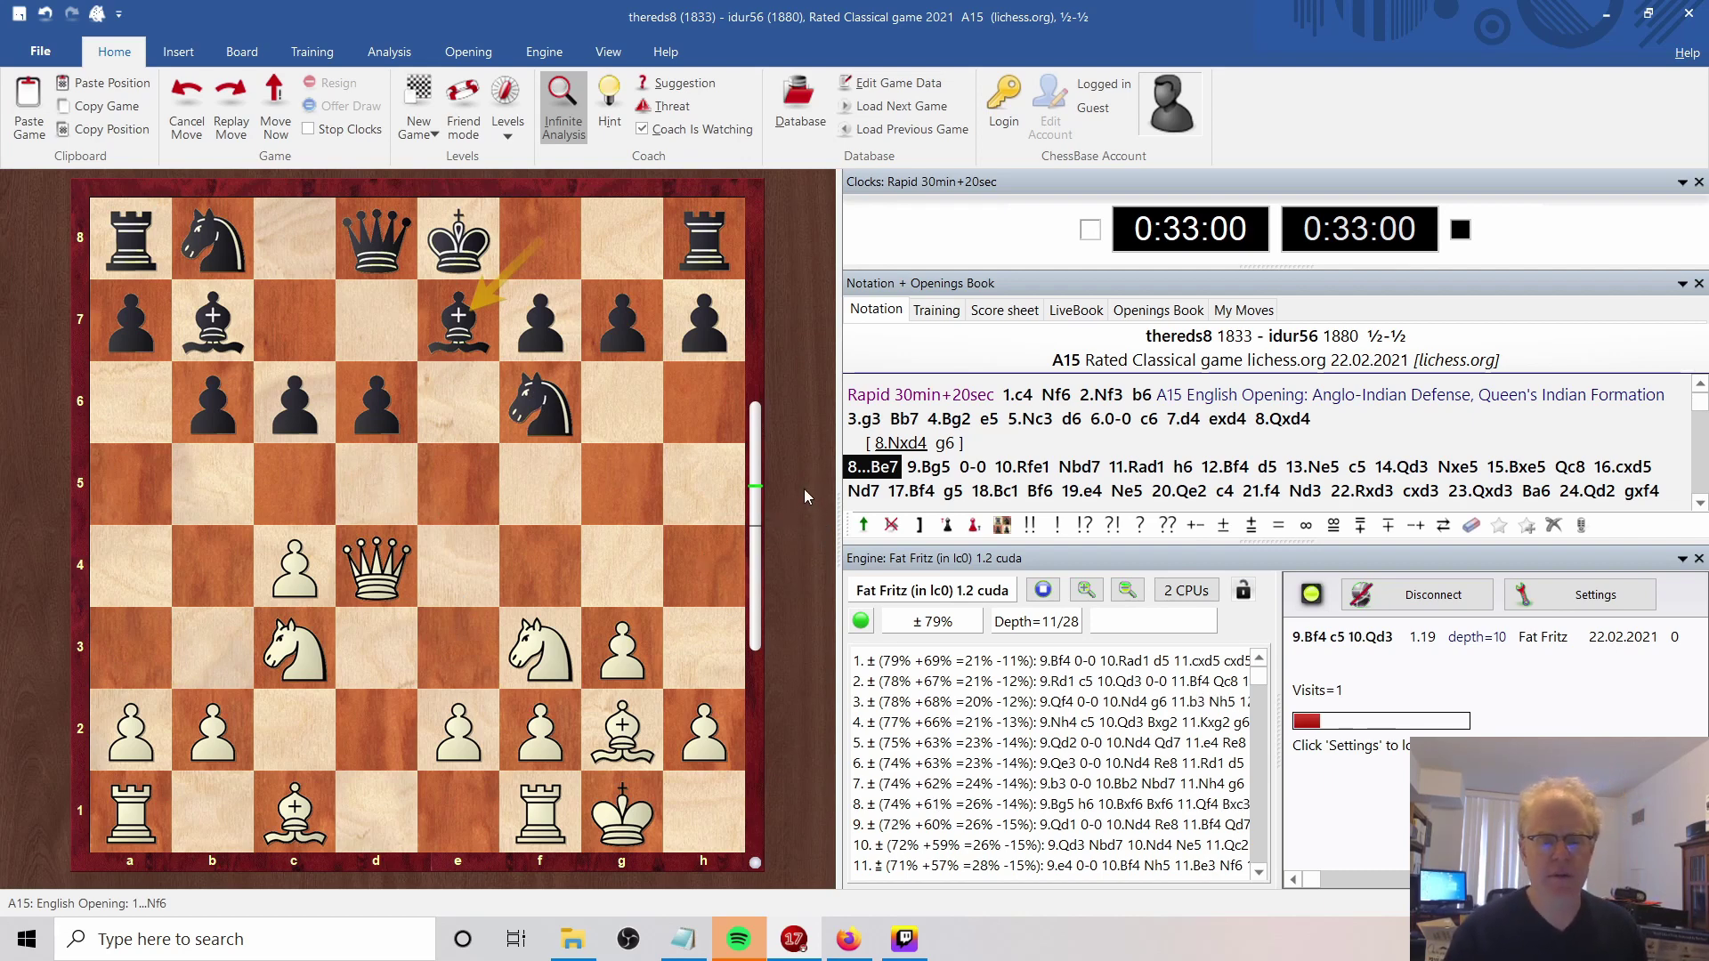
key("Right")
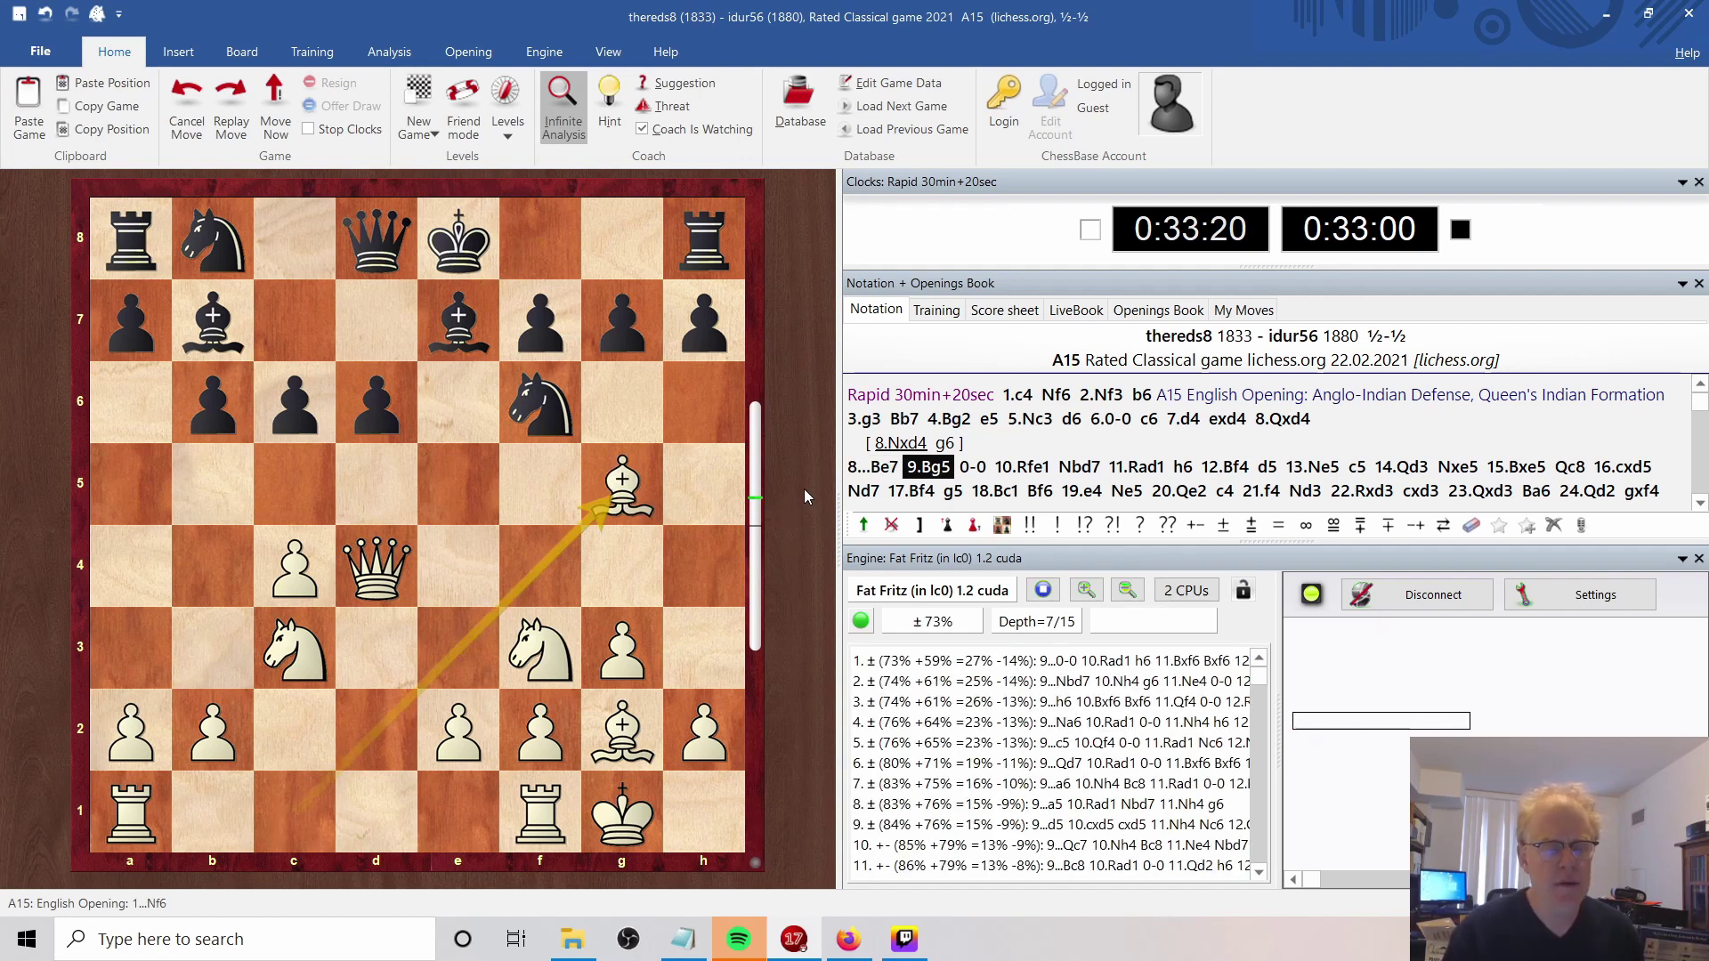
key("Right")
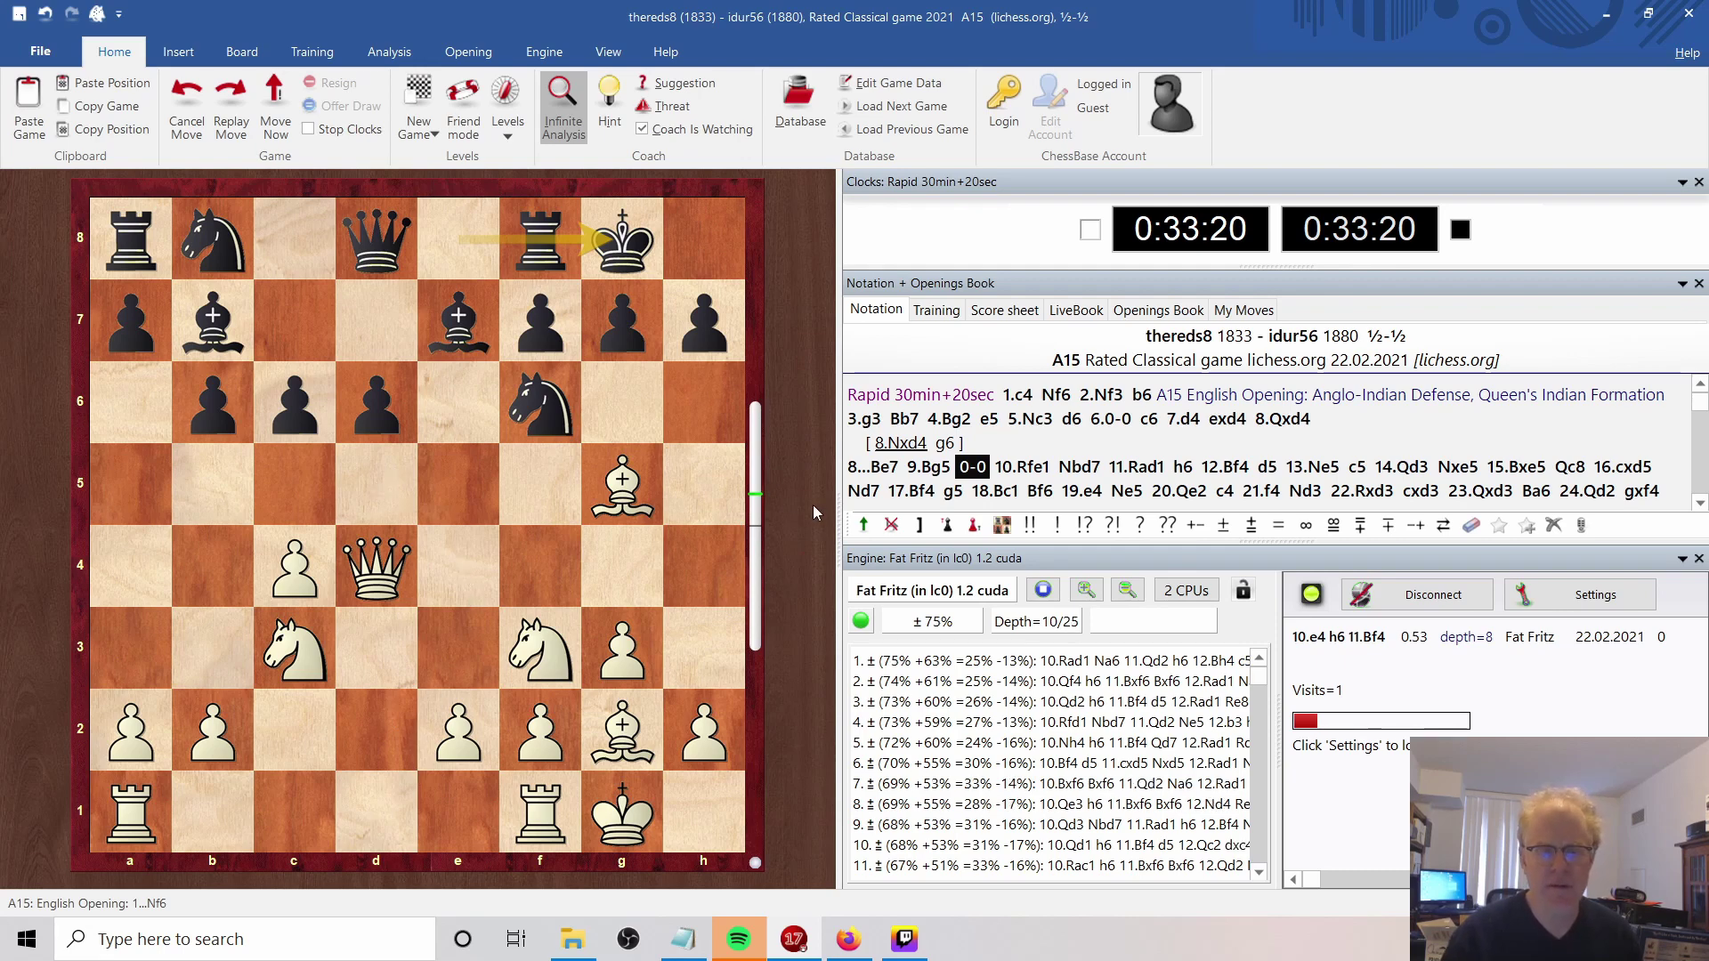
key("Right")
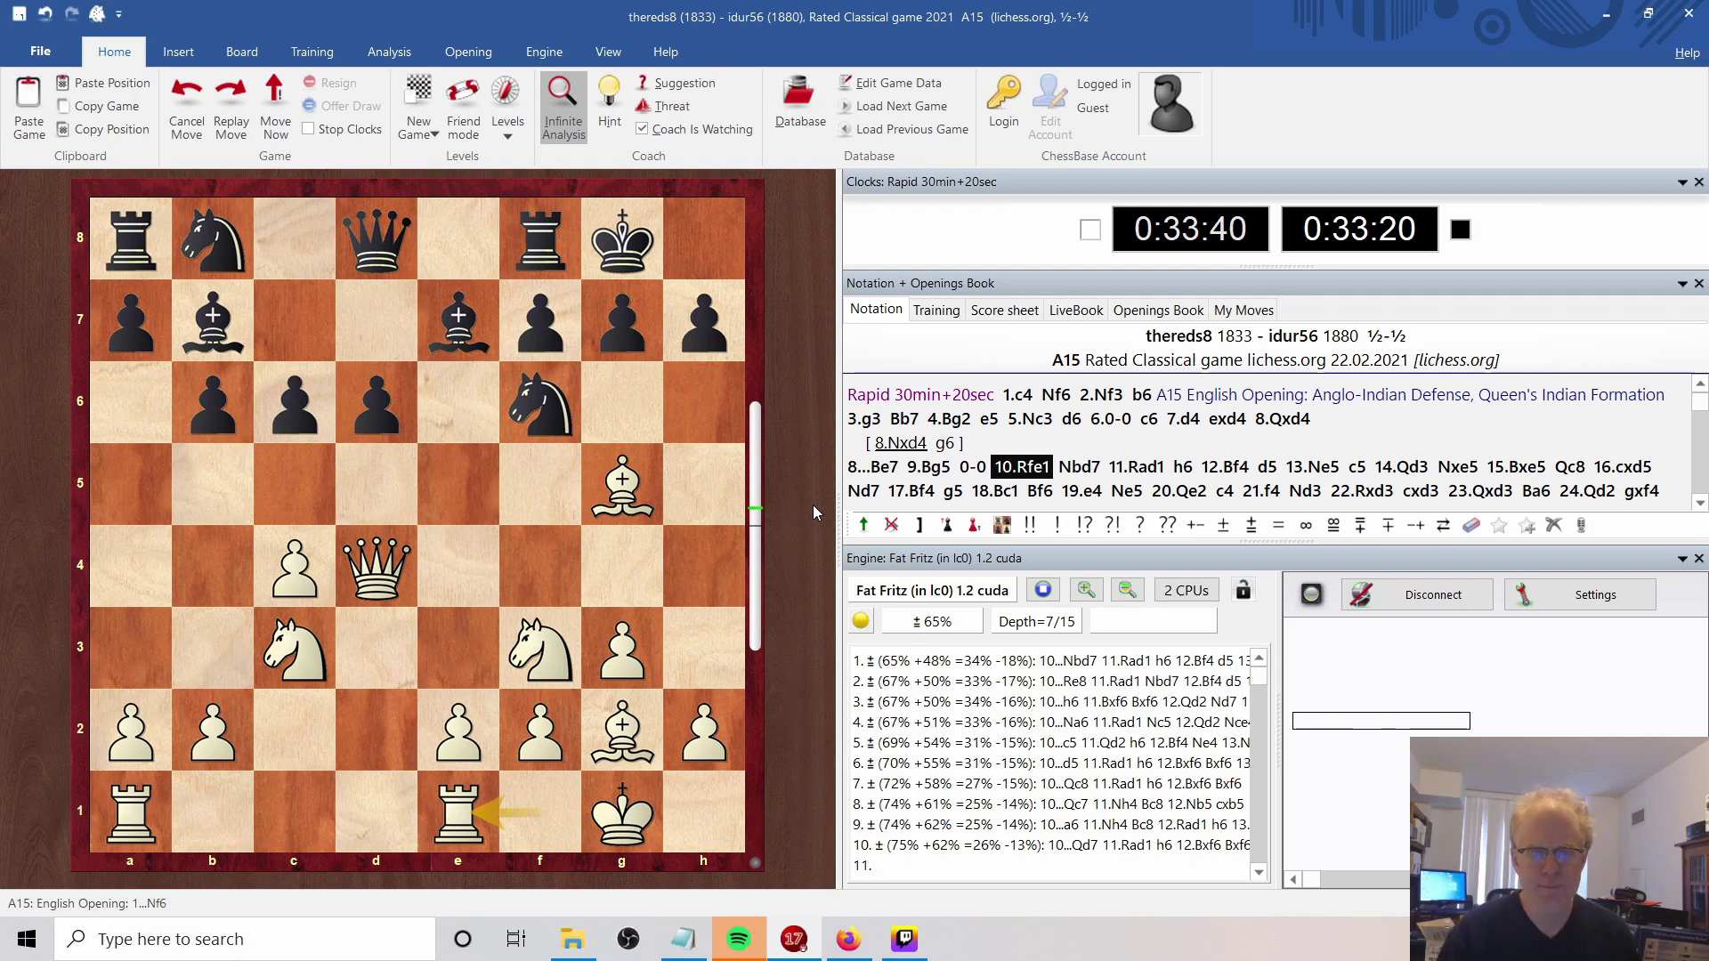
key("Right")
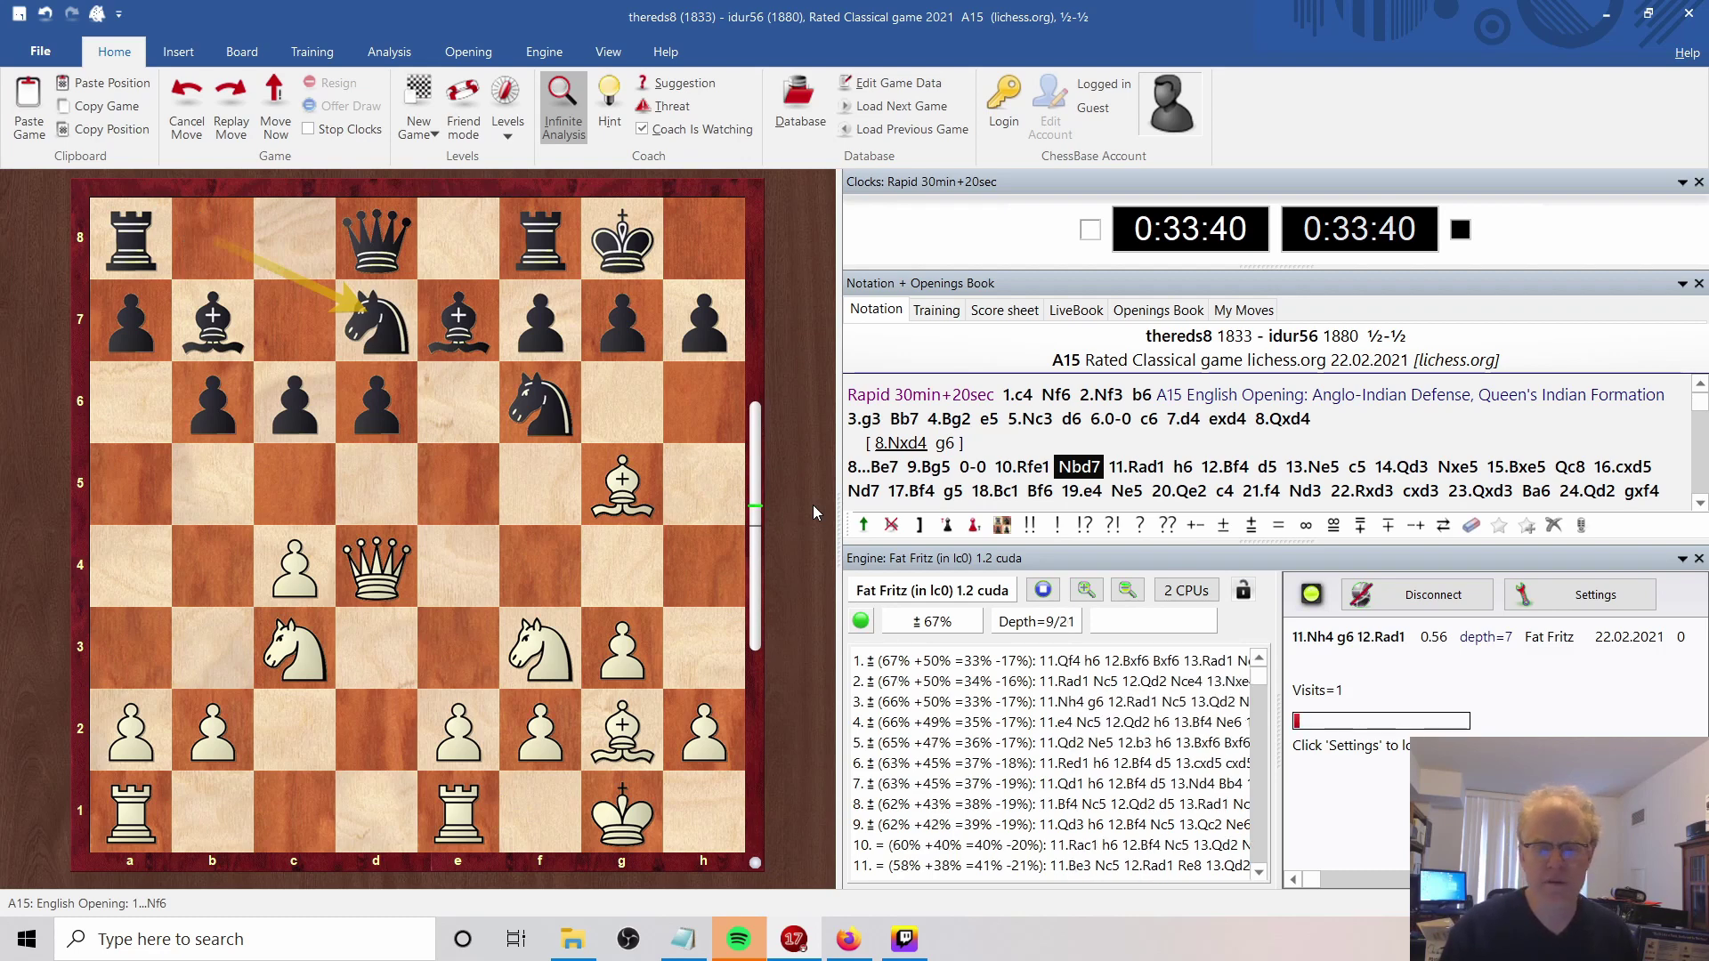
key("Right")
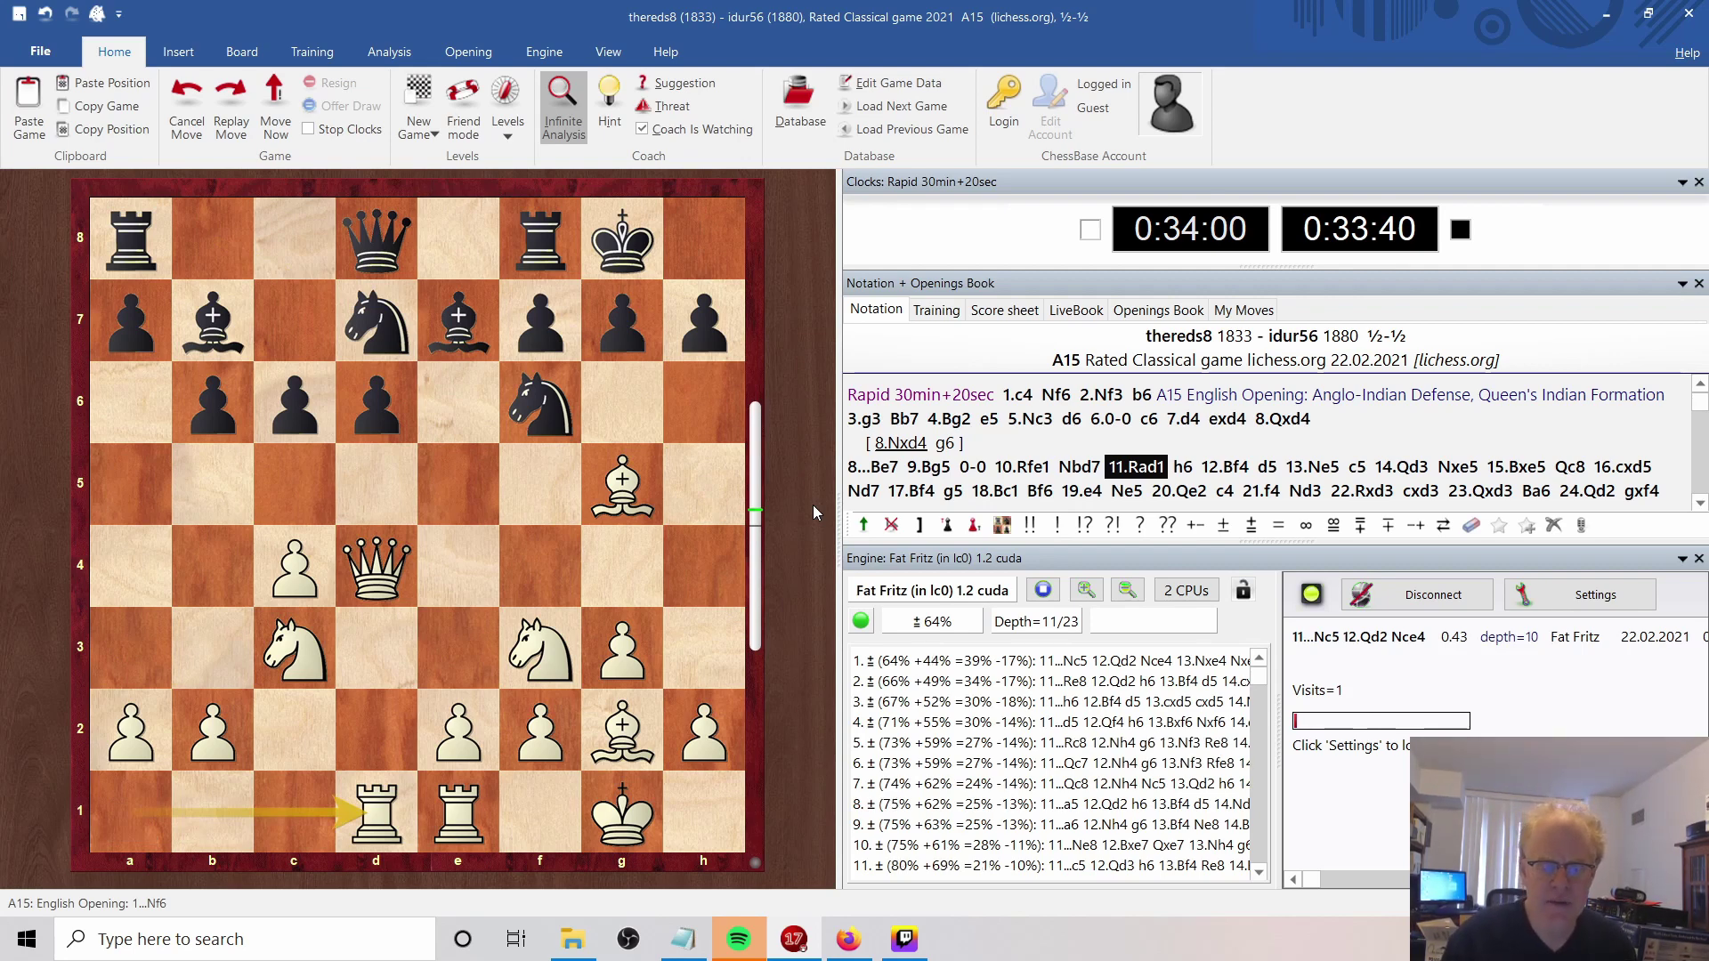
key("Right")
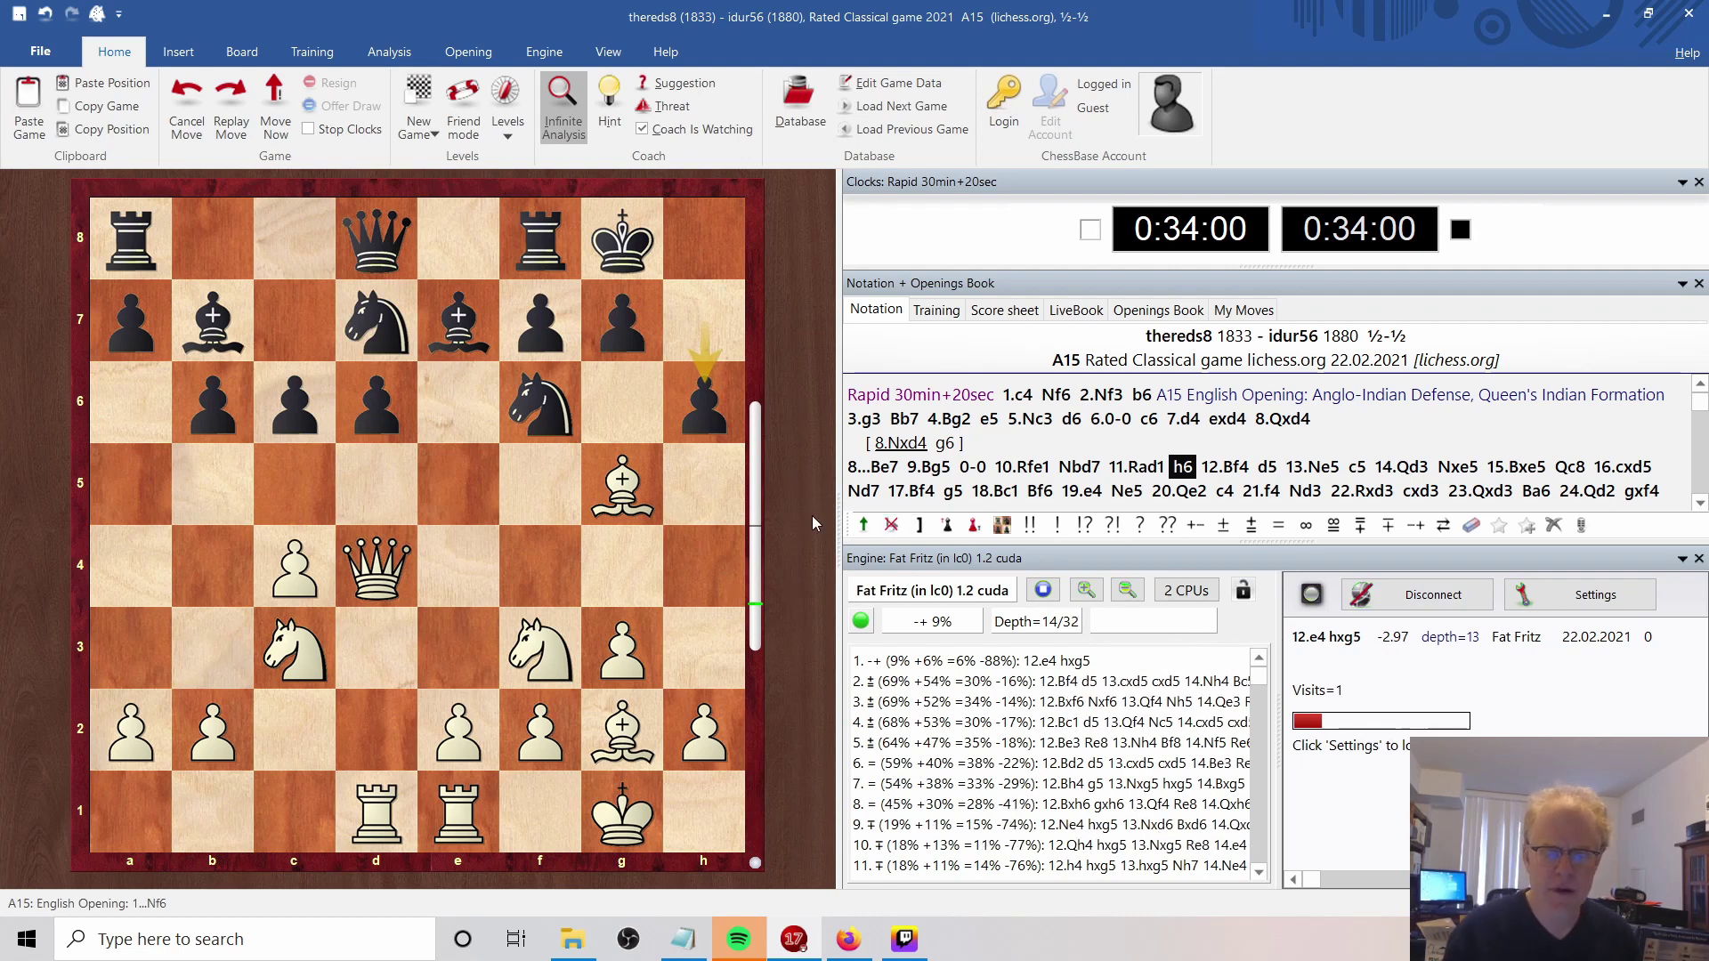
key("Right")
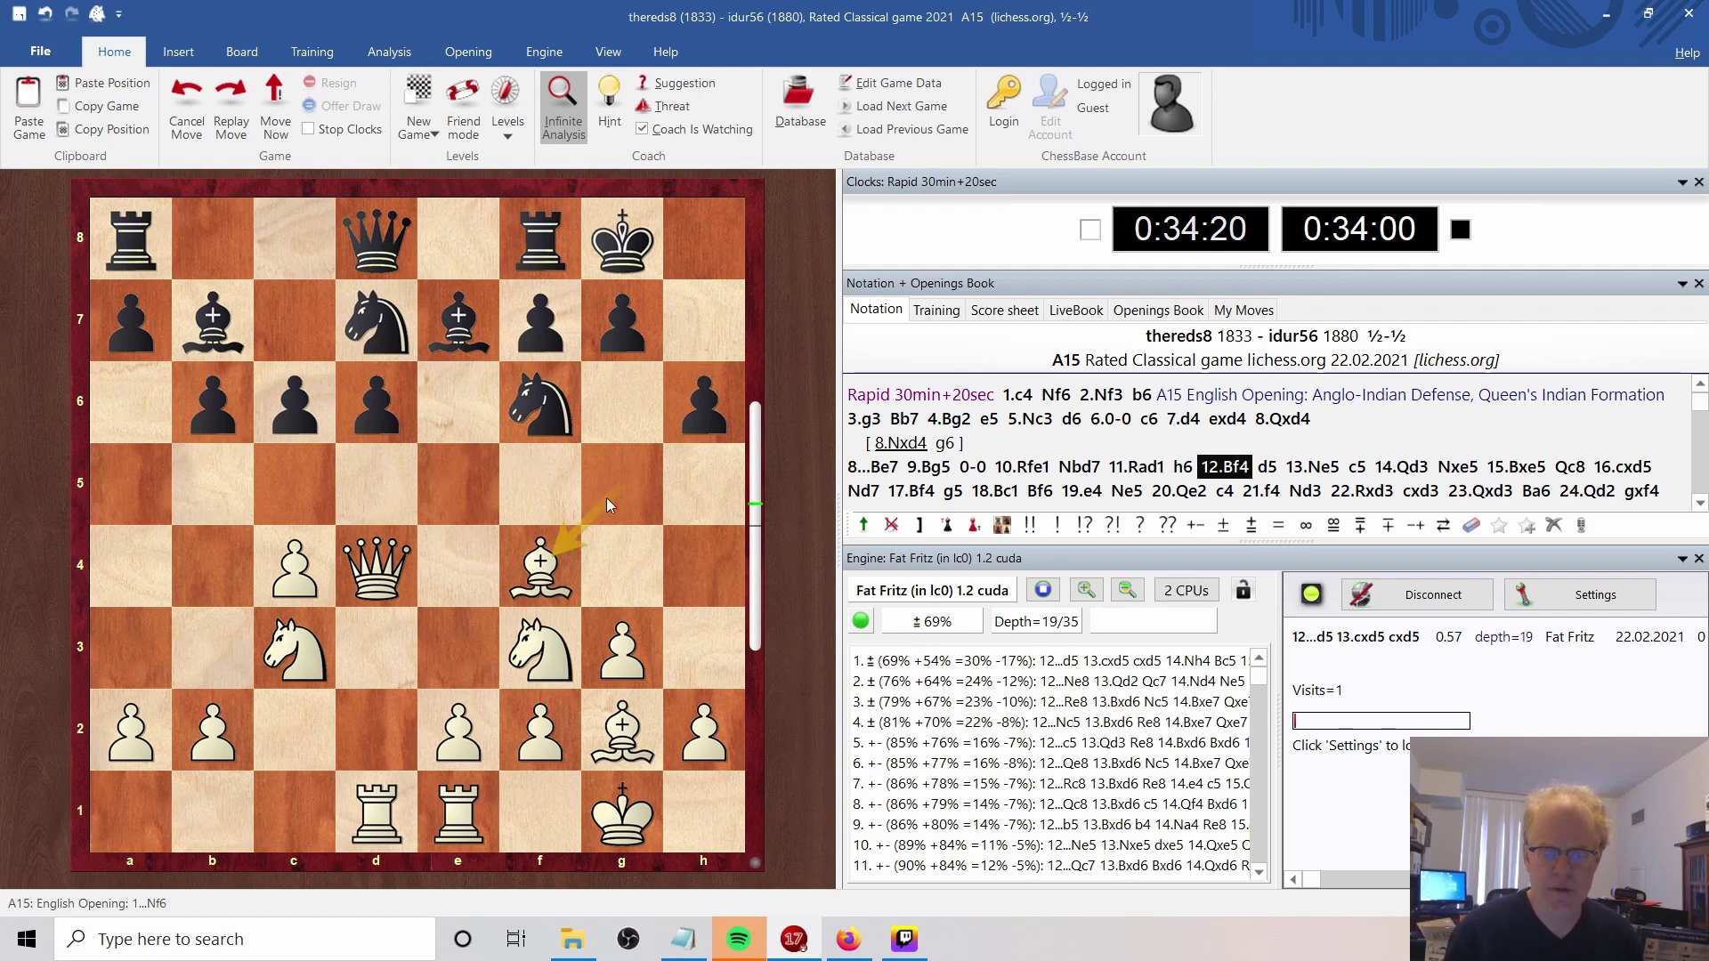
key("Right")
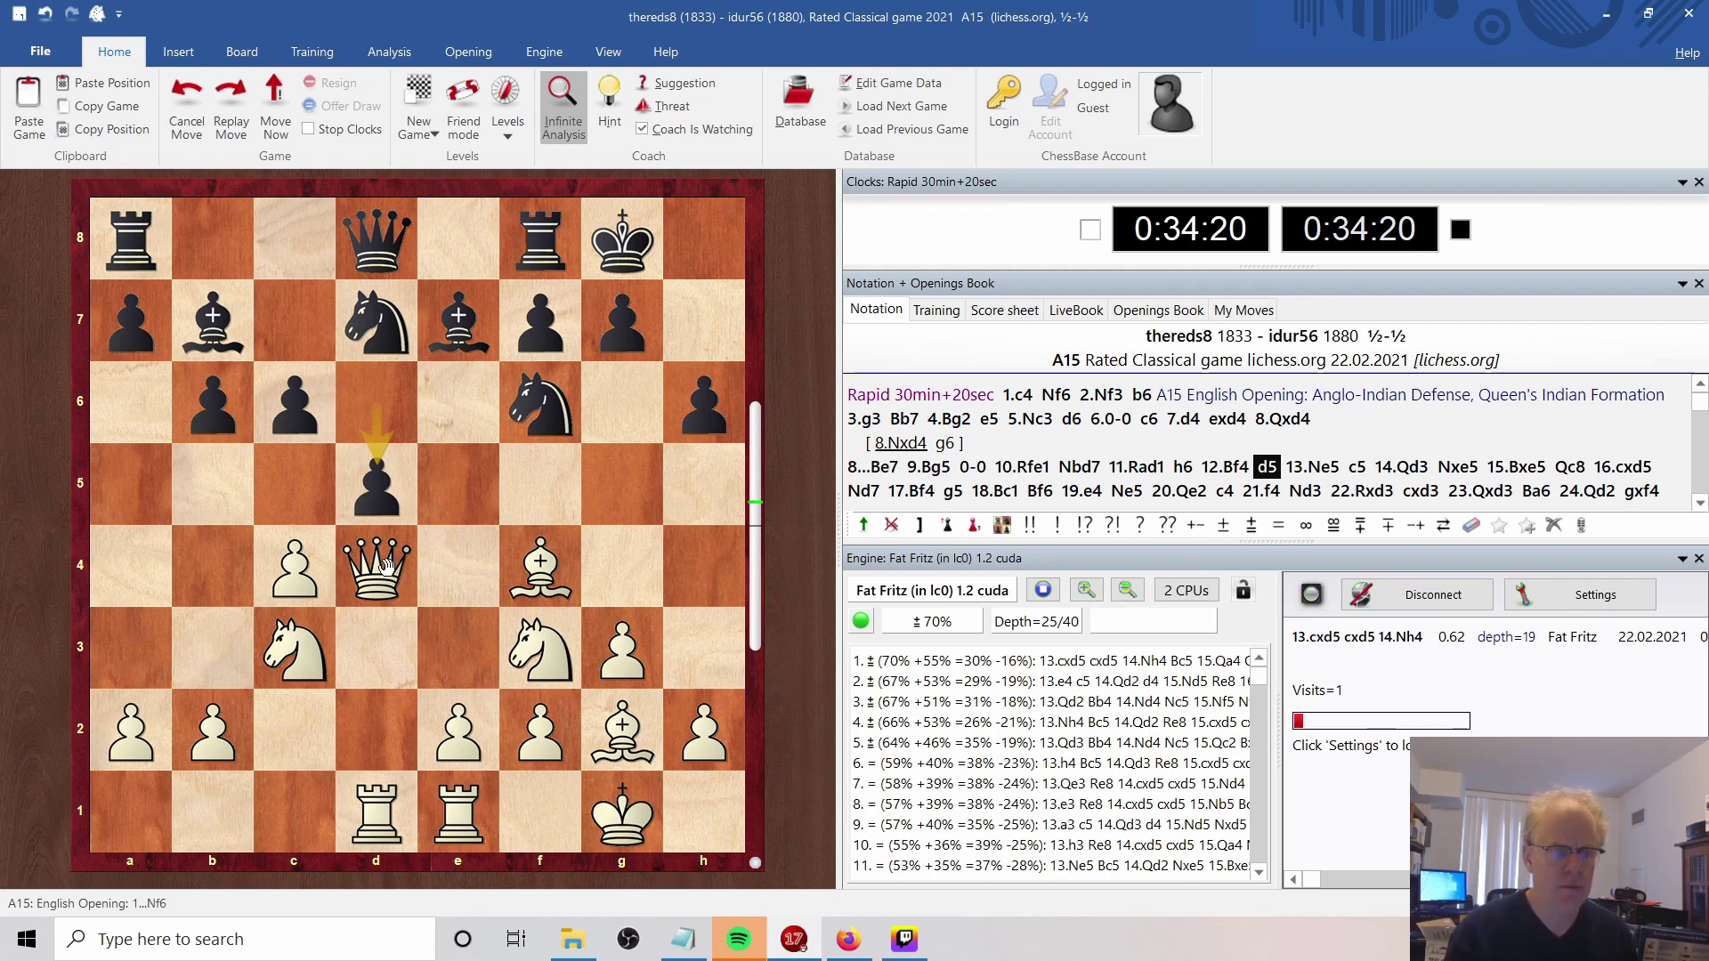
Add the variation 13.cxd5 cxd5 as an alternative to 13.Ne5, and return to the main line at 13.Ne5.
left_click_drag(277, 578, 384, 499)
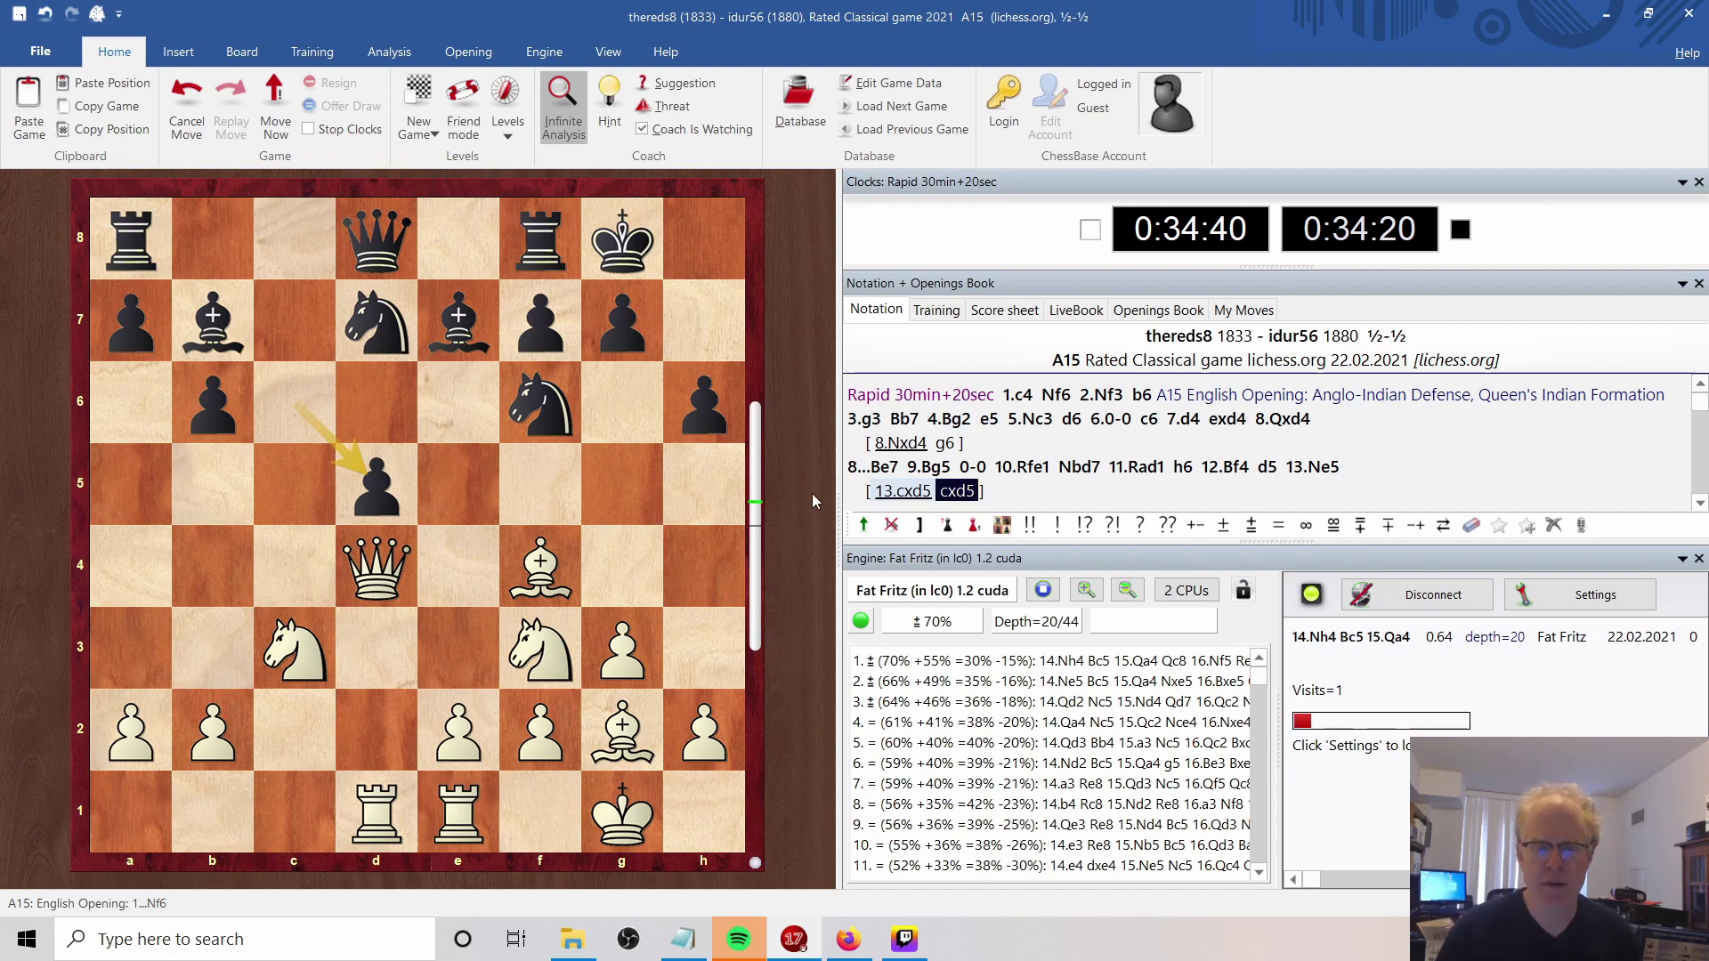
left_click(1321, 468)
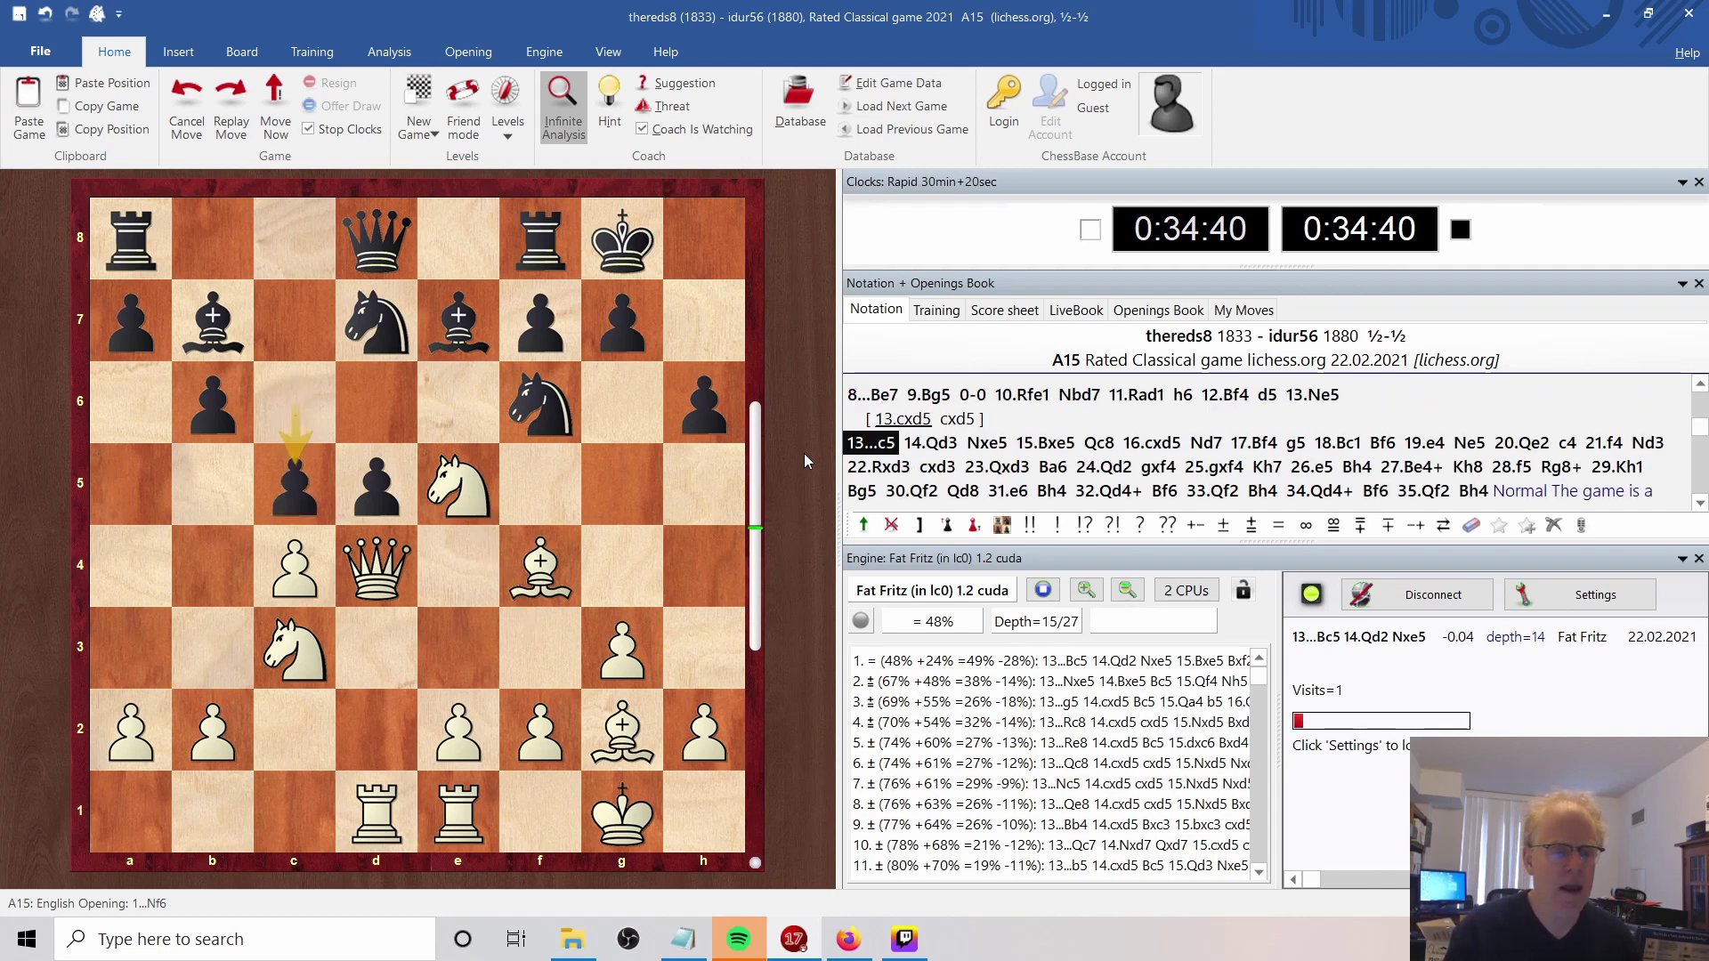
key("Left")
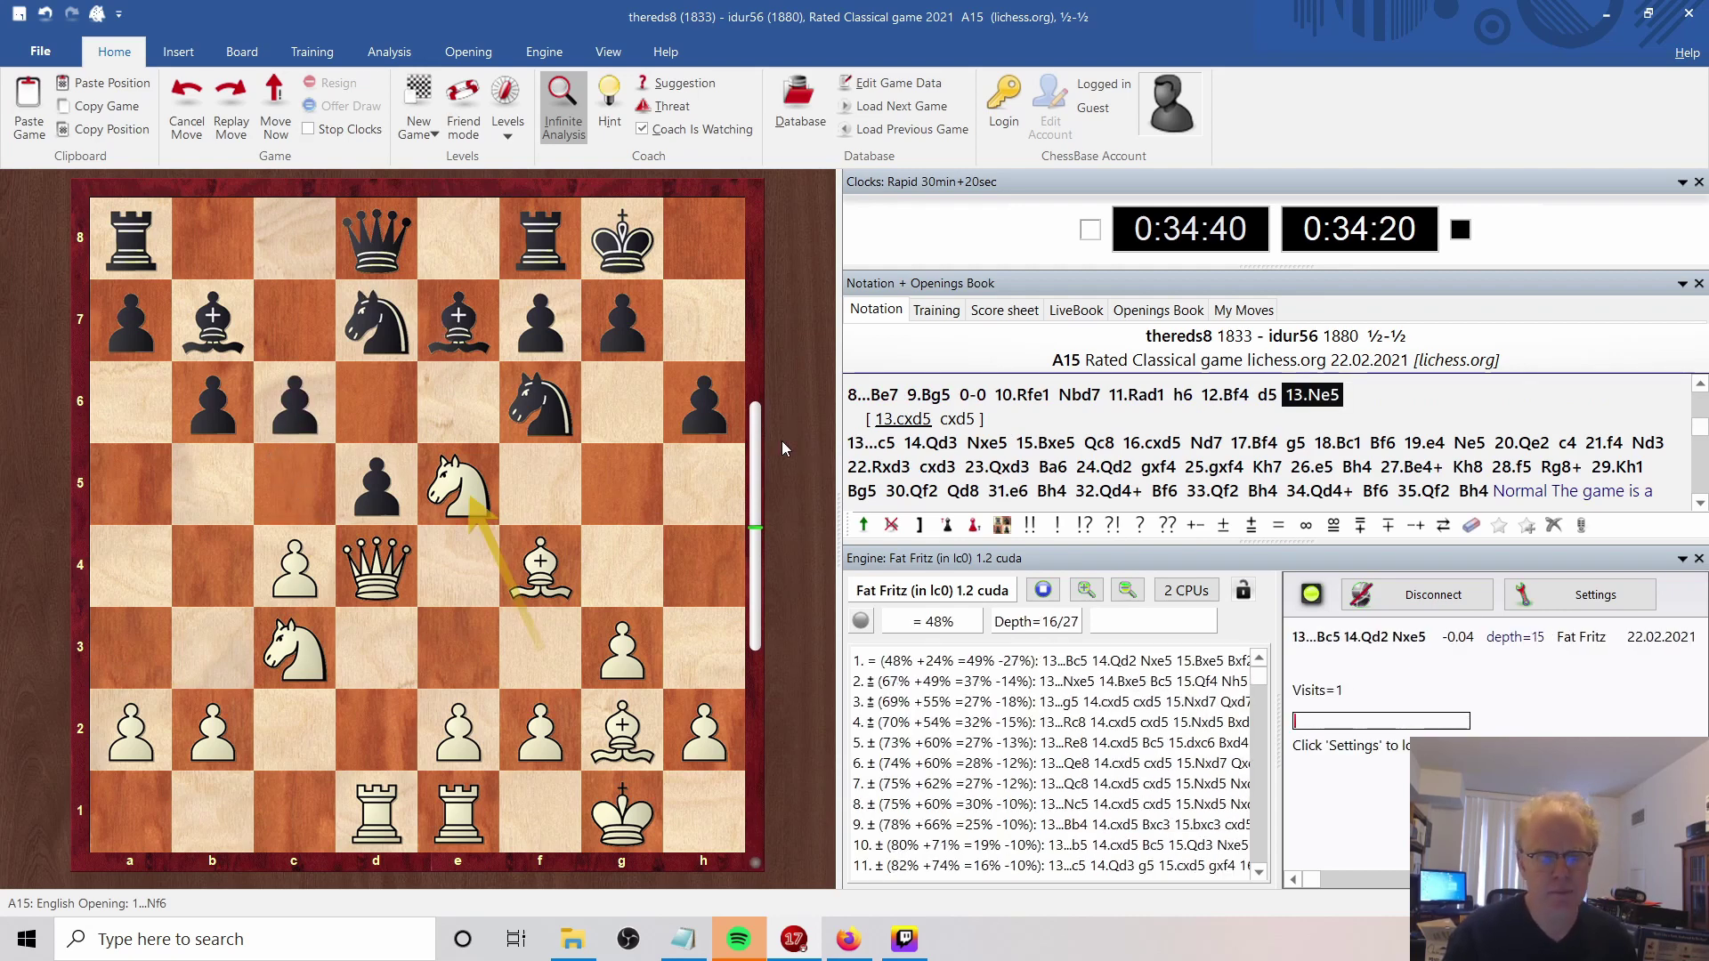
Review the main line with the engine from 13...c5 through 15...Qc8.
key("Right")
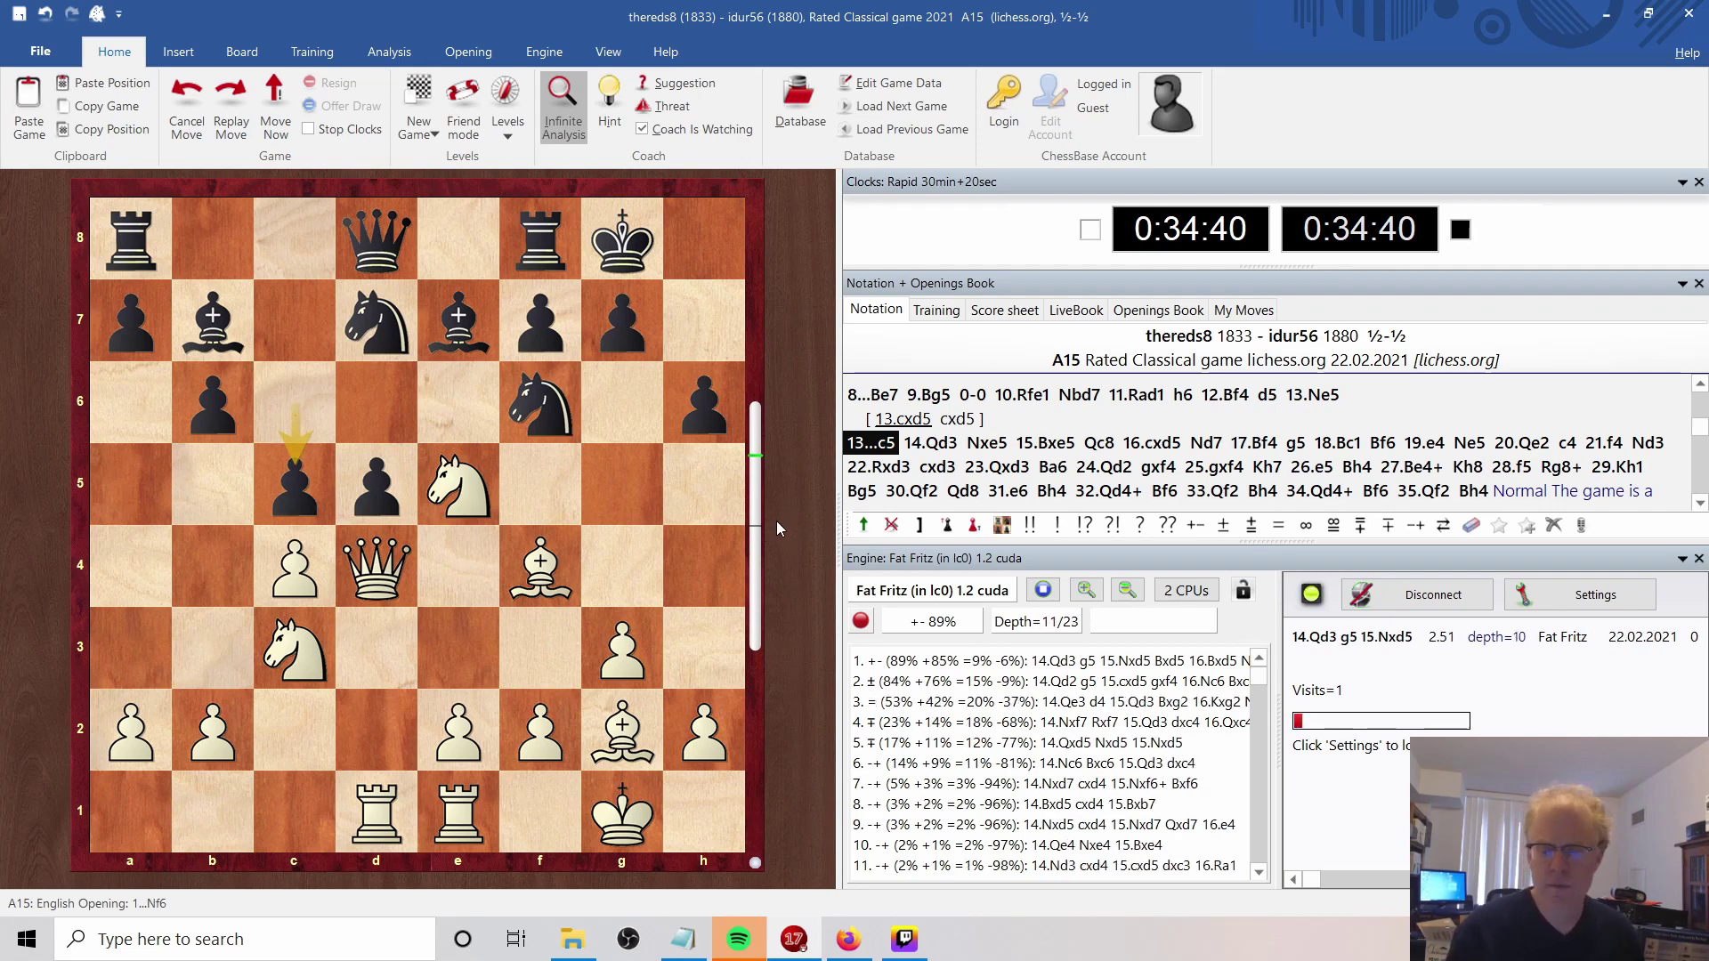
key("Right")
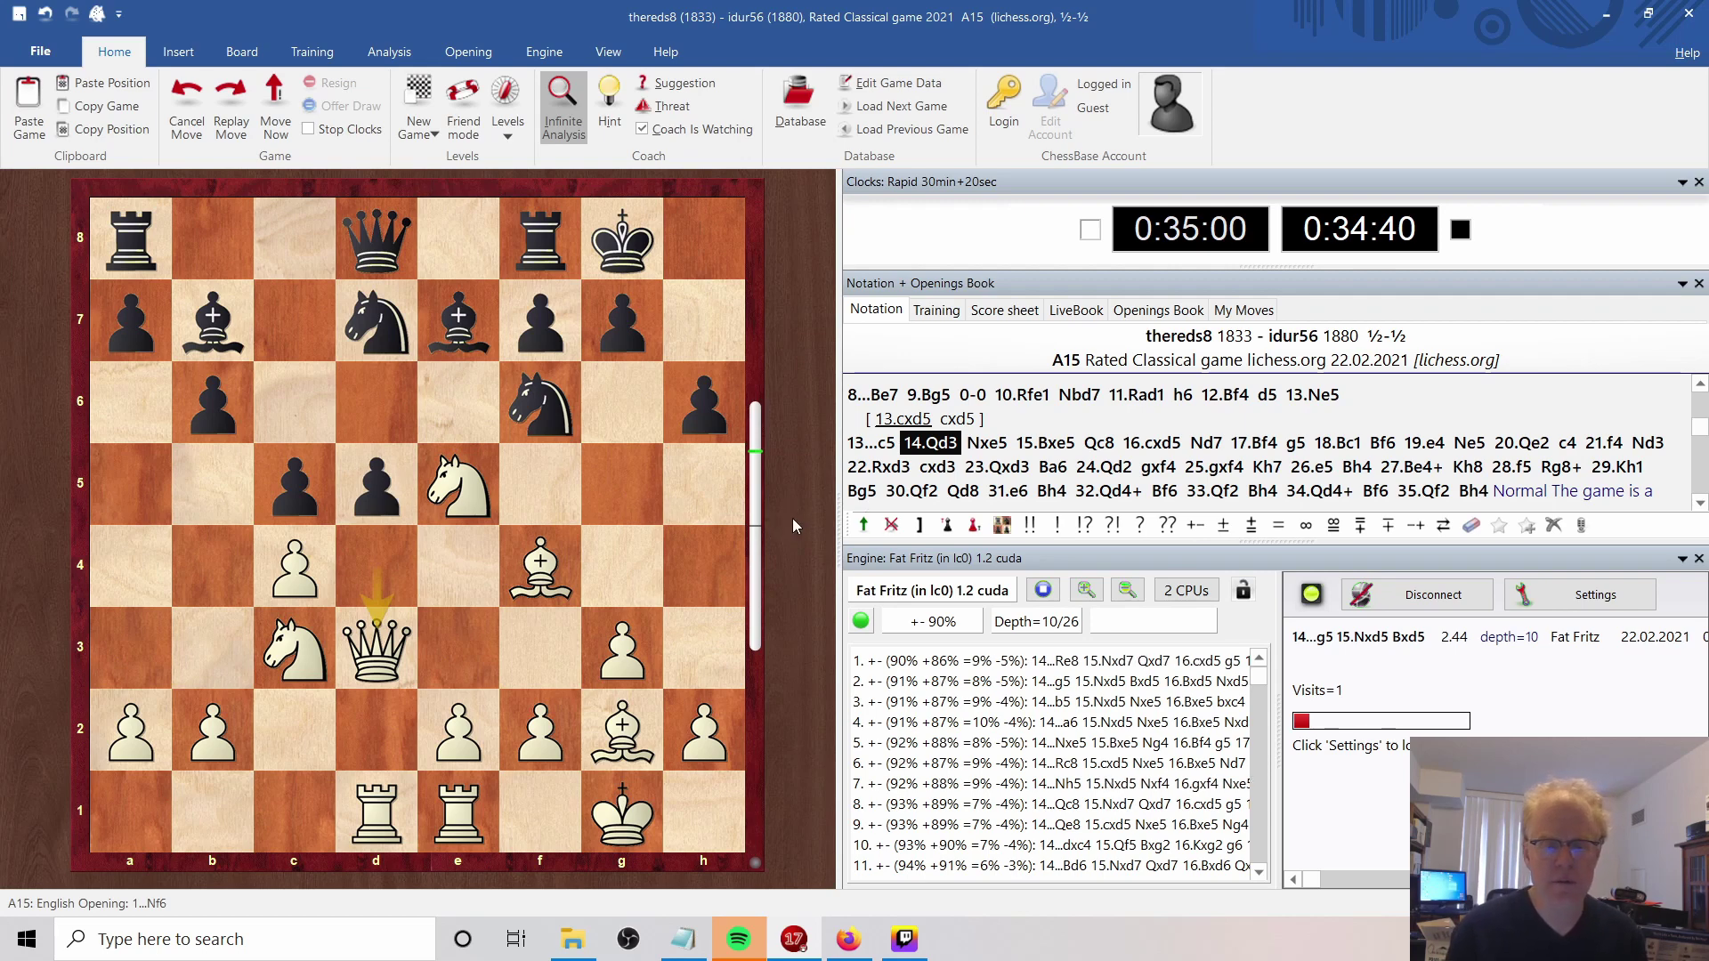
key("Right")
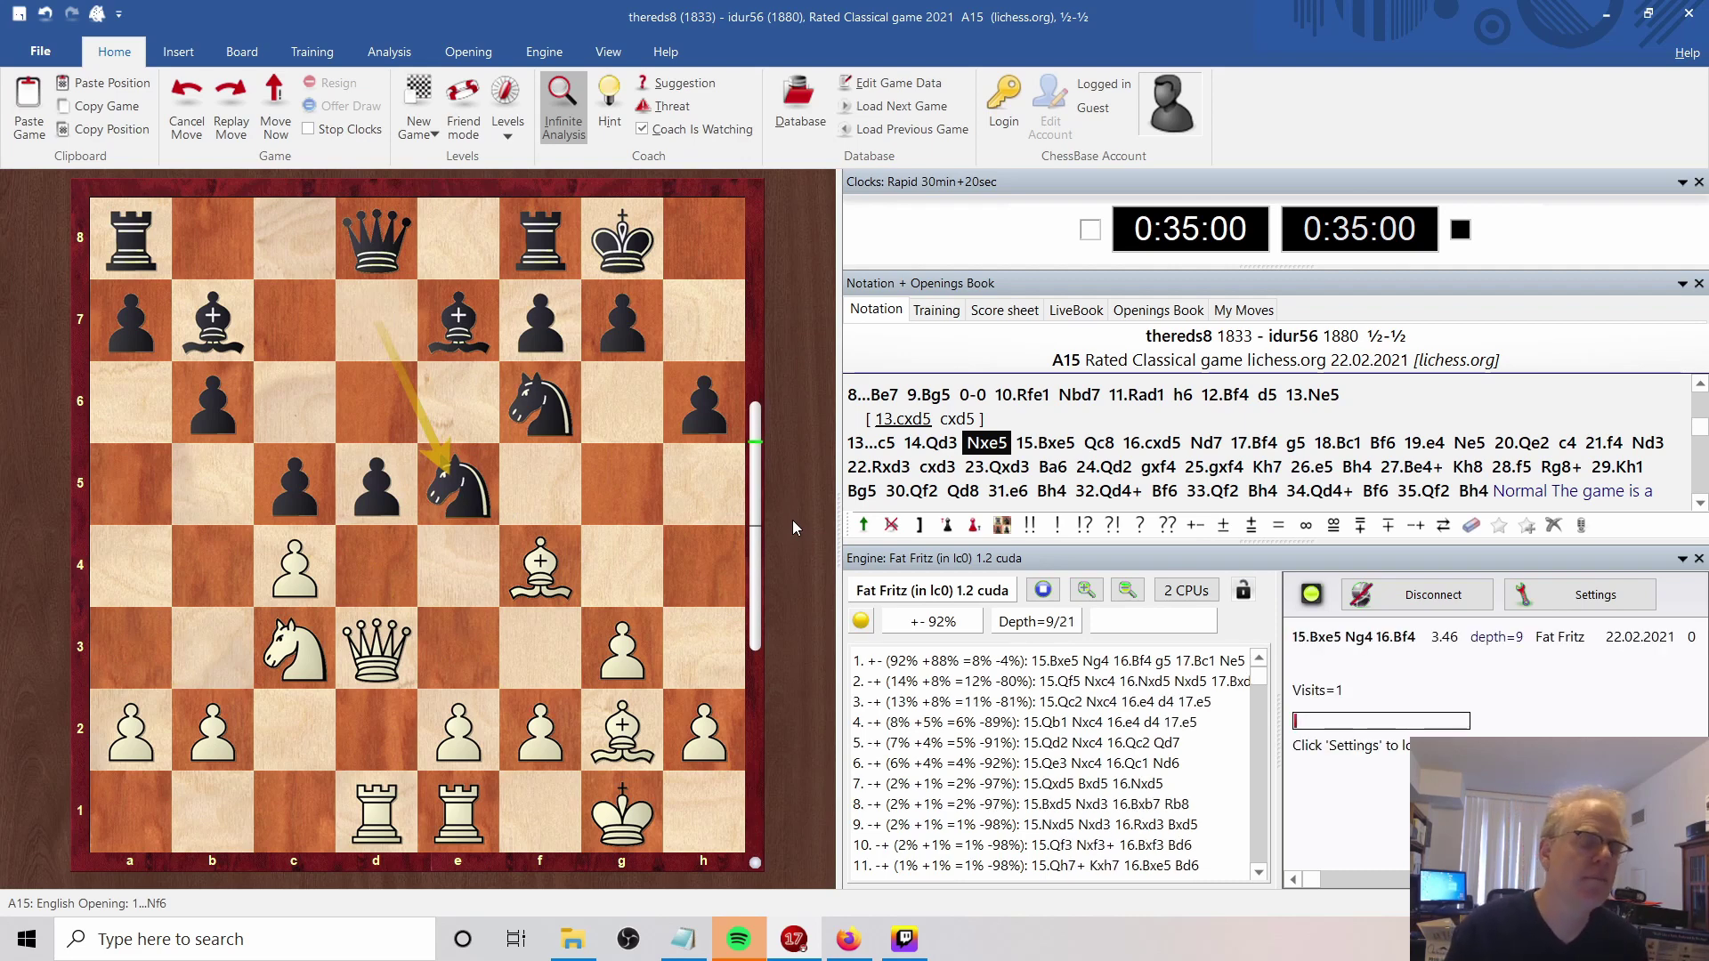
key("Right")
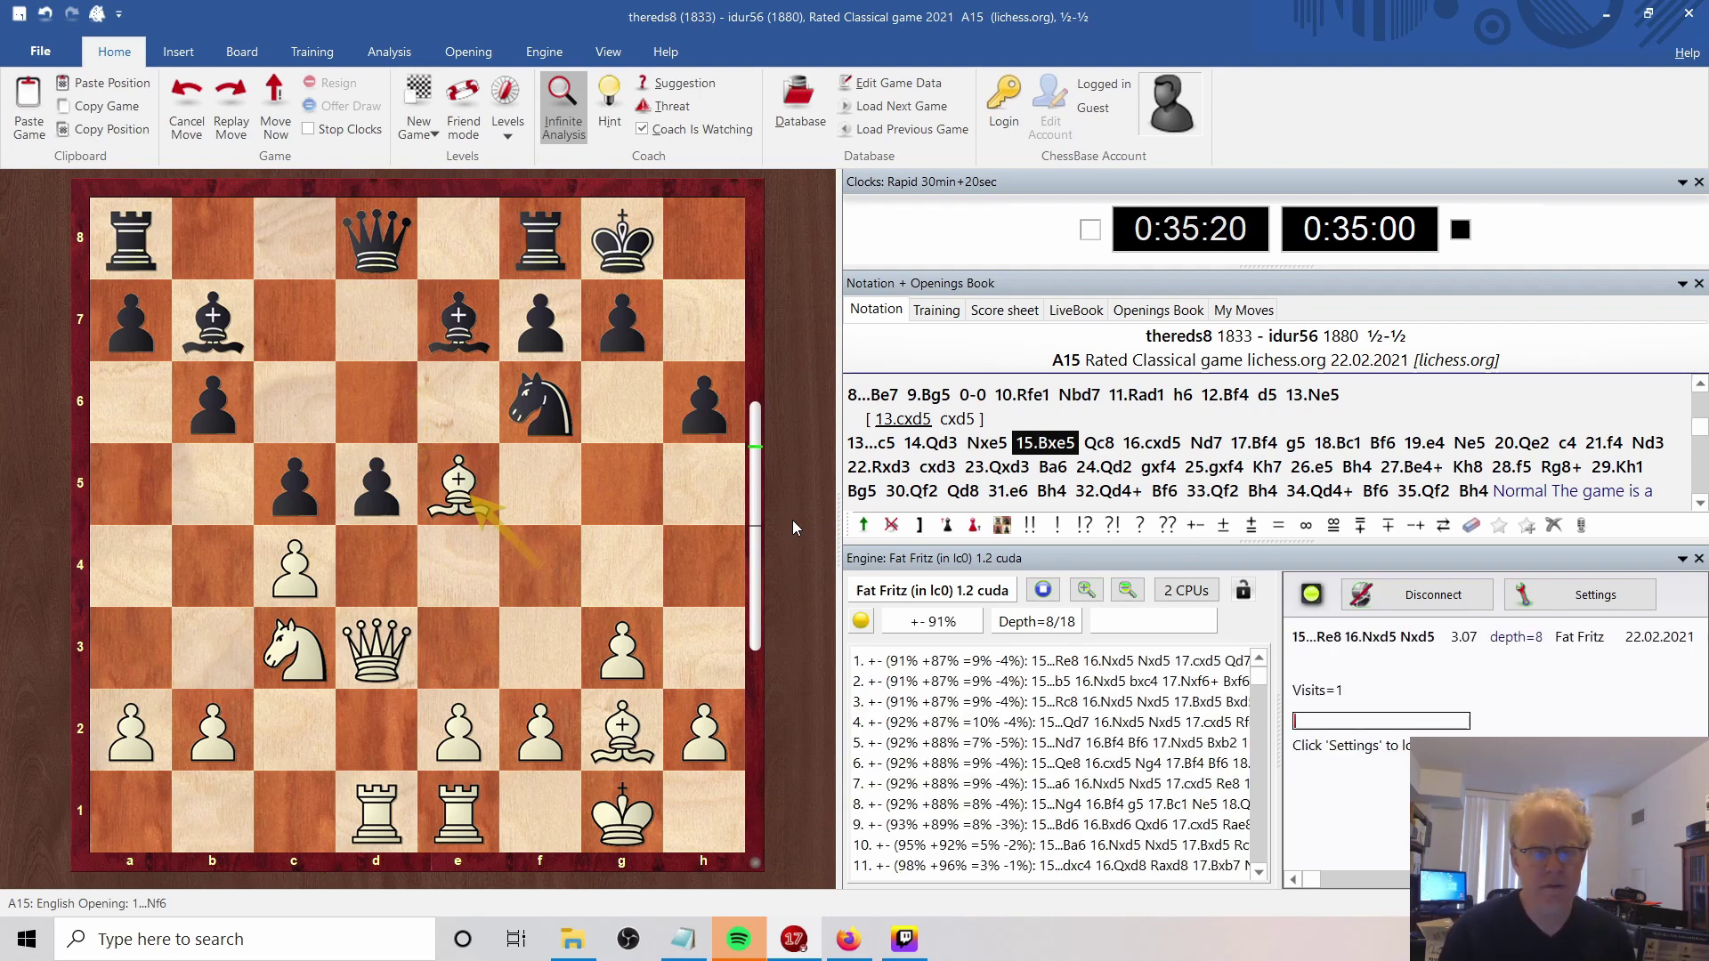
key("Right")
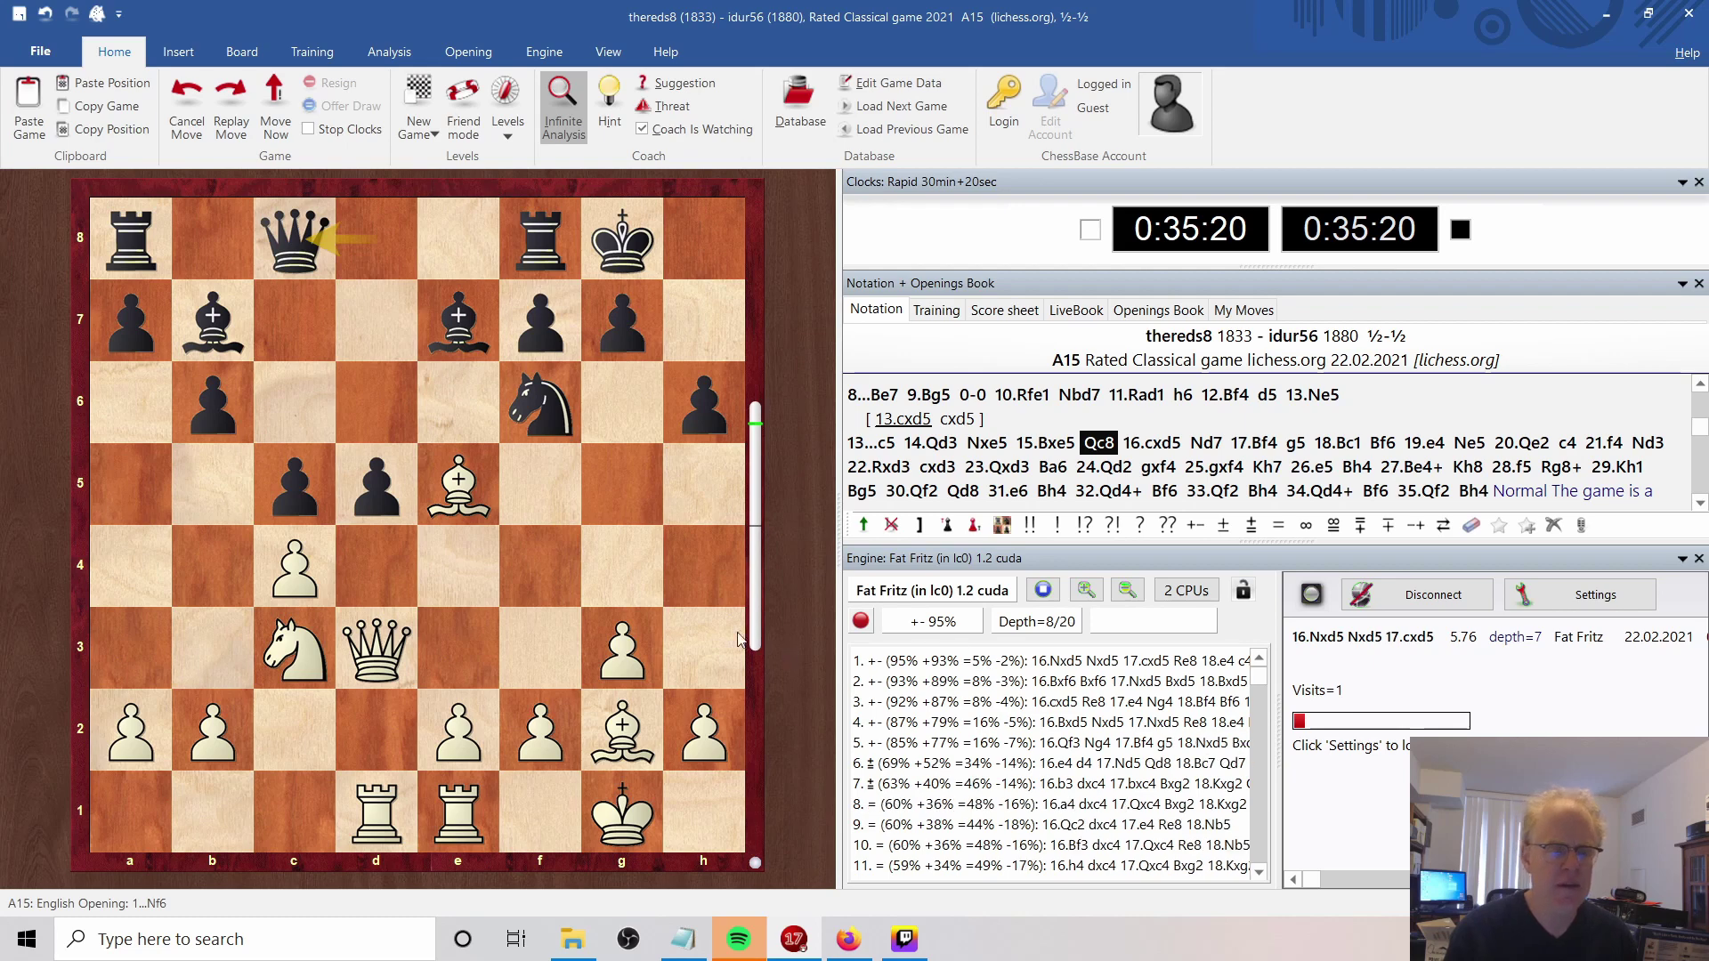
Add 16.Nxd5 as a variation to White's 16th move, and resume the main line with 16.cxd5 Nd7.
left_click(285, 655)
left_click(369, 483)
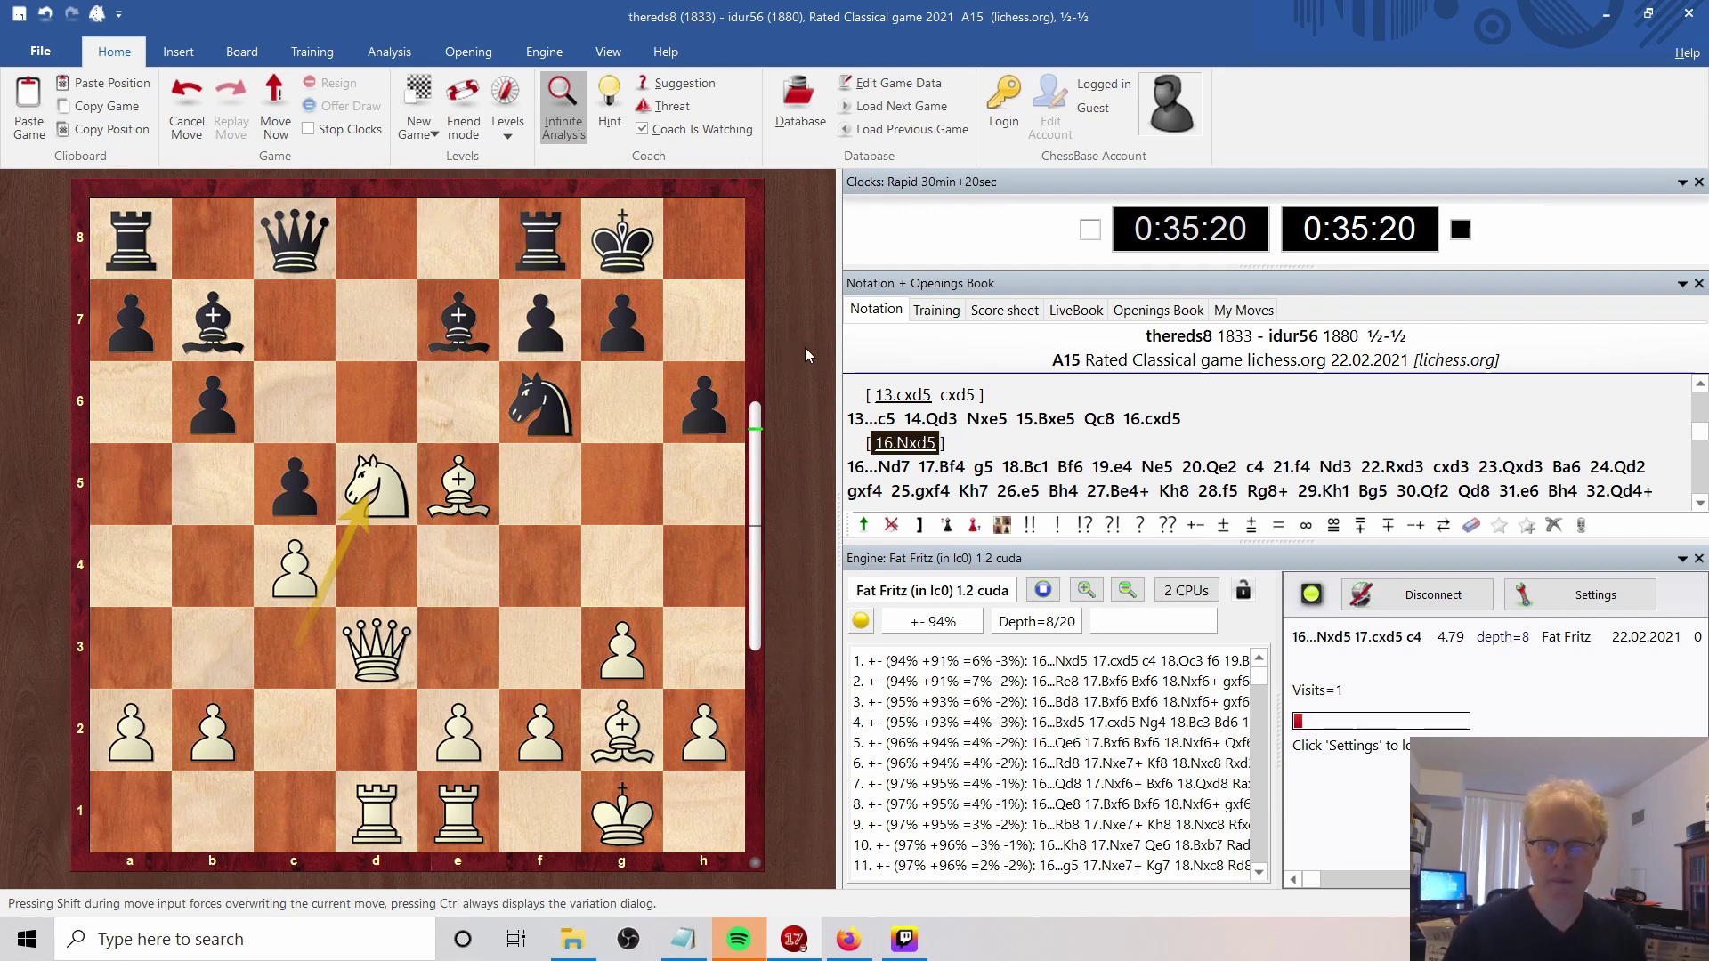
key("Left")
key("Right")
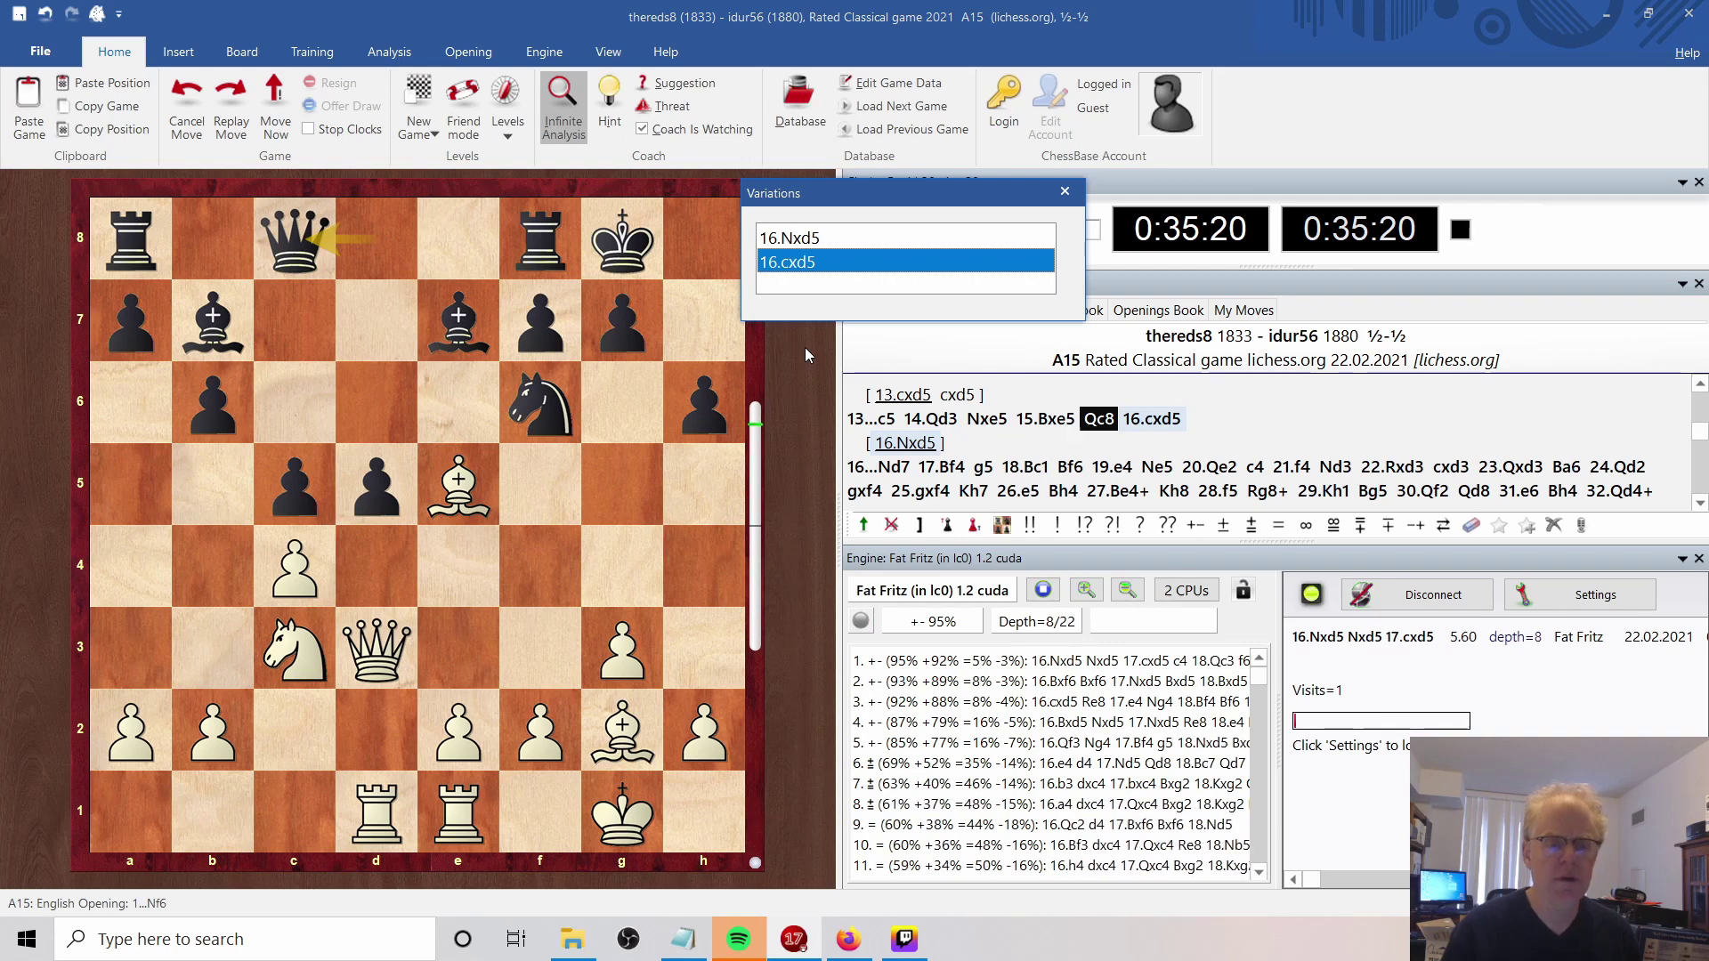
key("Return")
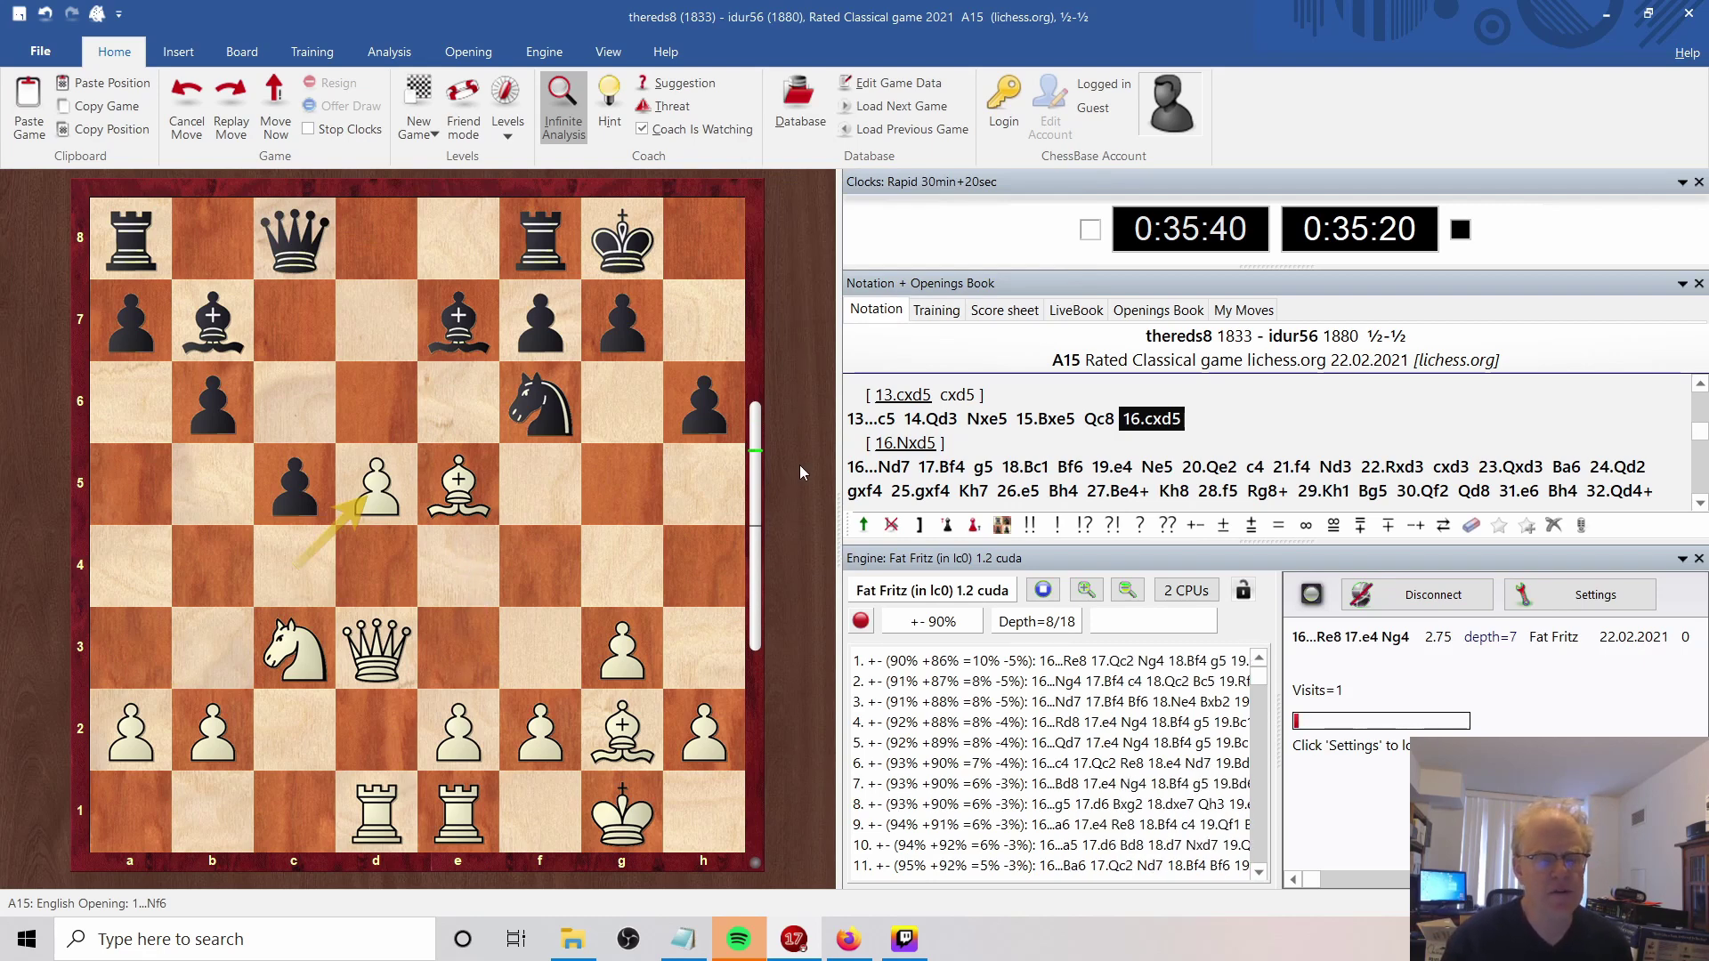
key("Right")
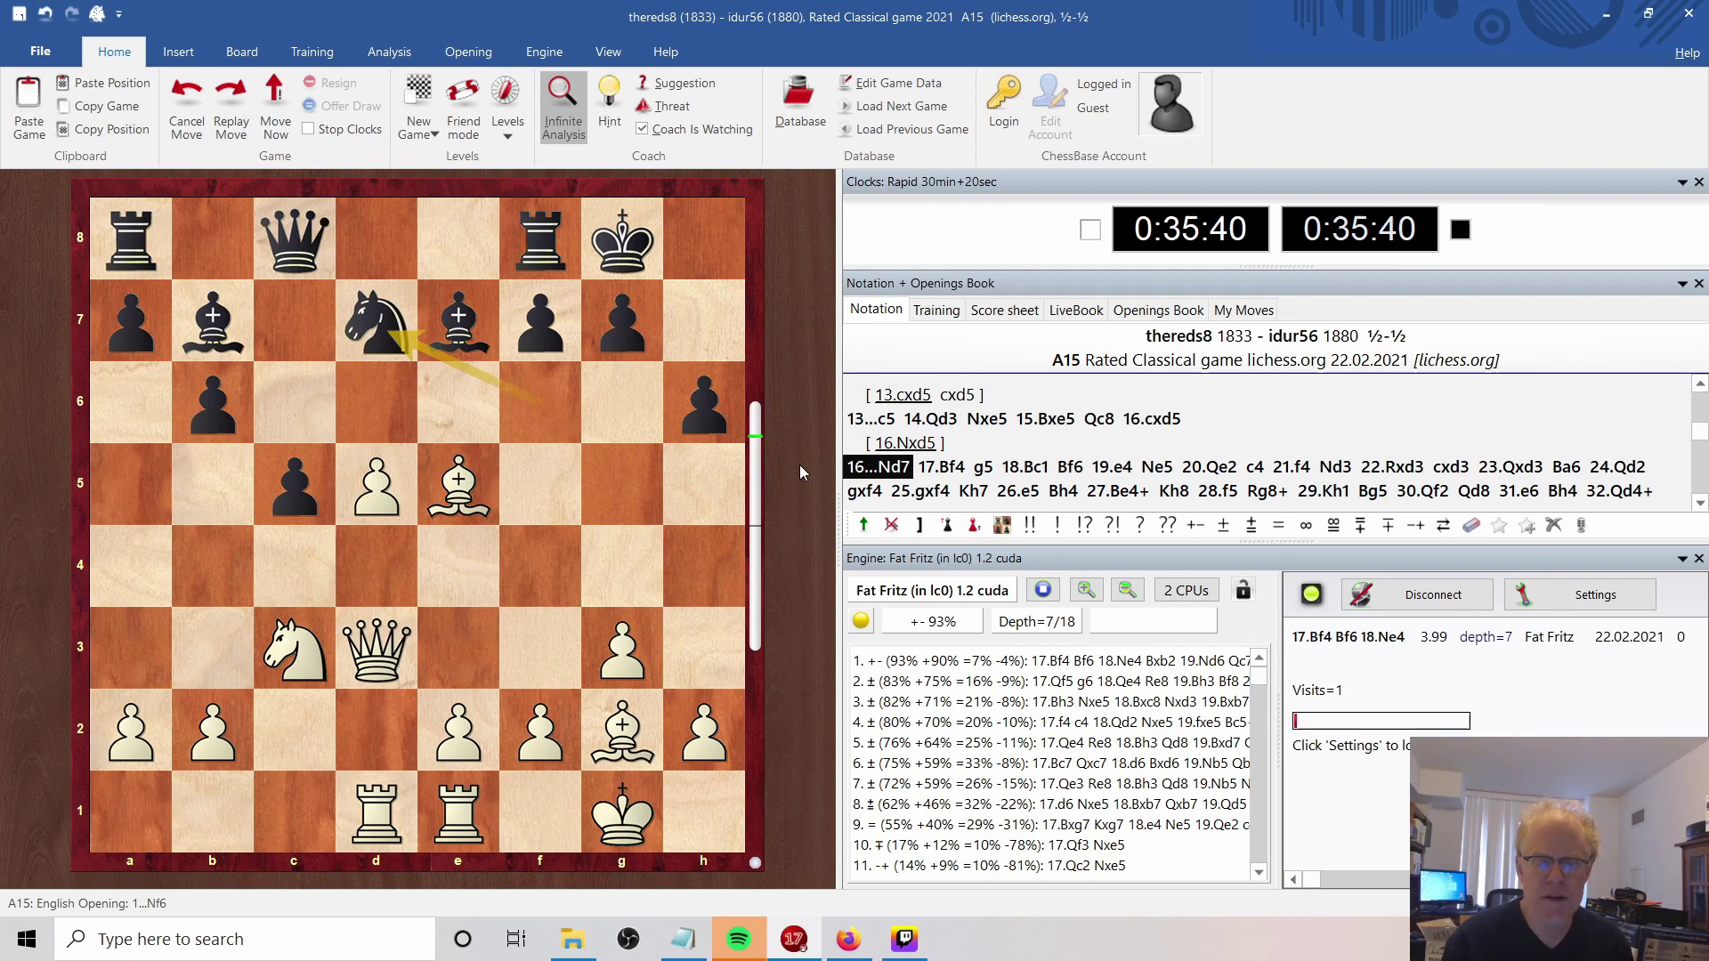
Review the main line with the engine from 17.Bf4 through 18...Bf6, examining the evaluation after each move.
key("Right")
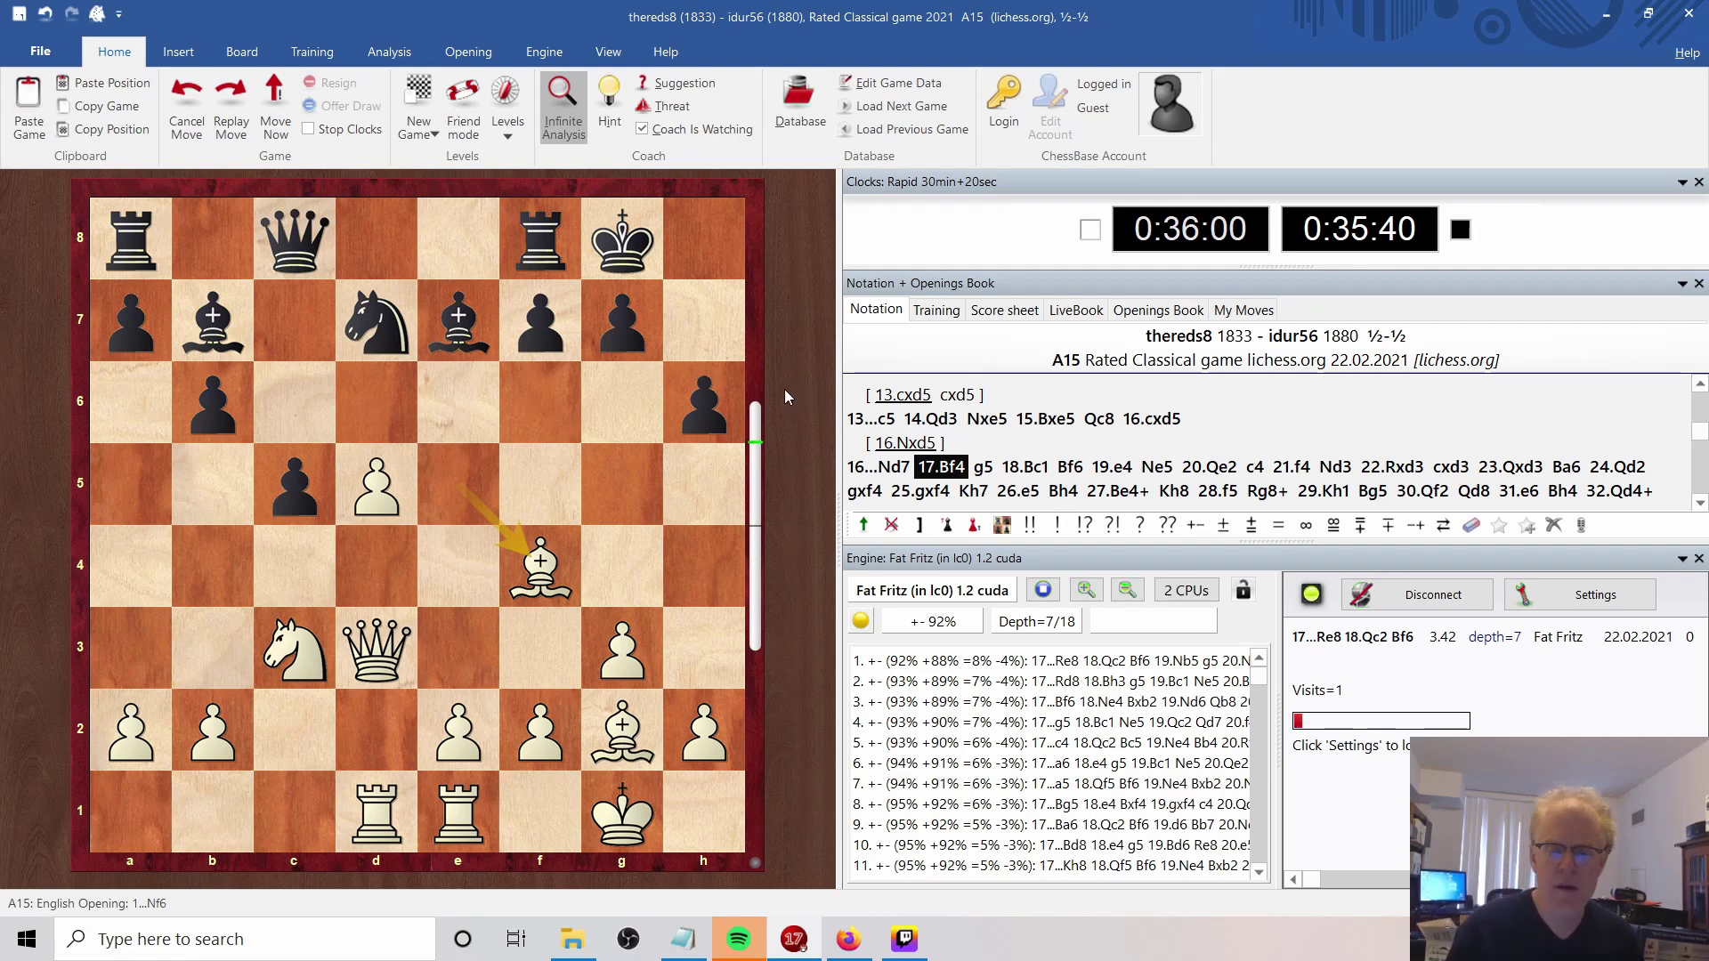
key("Right")
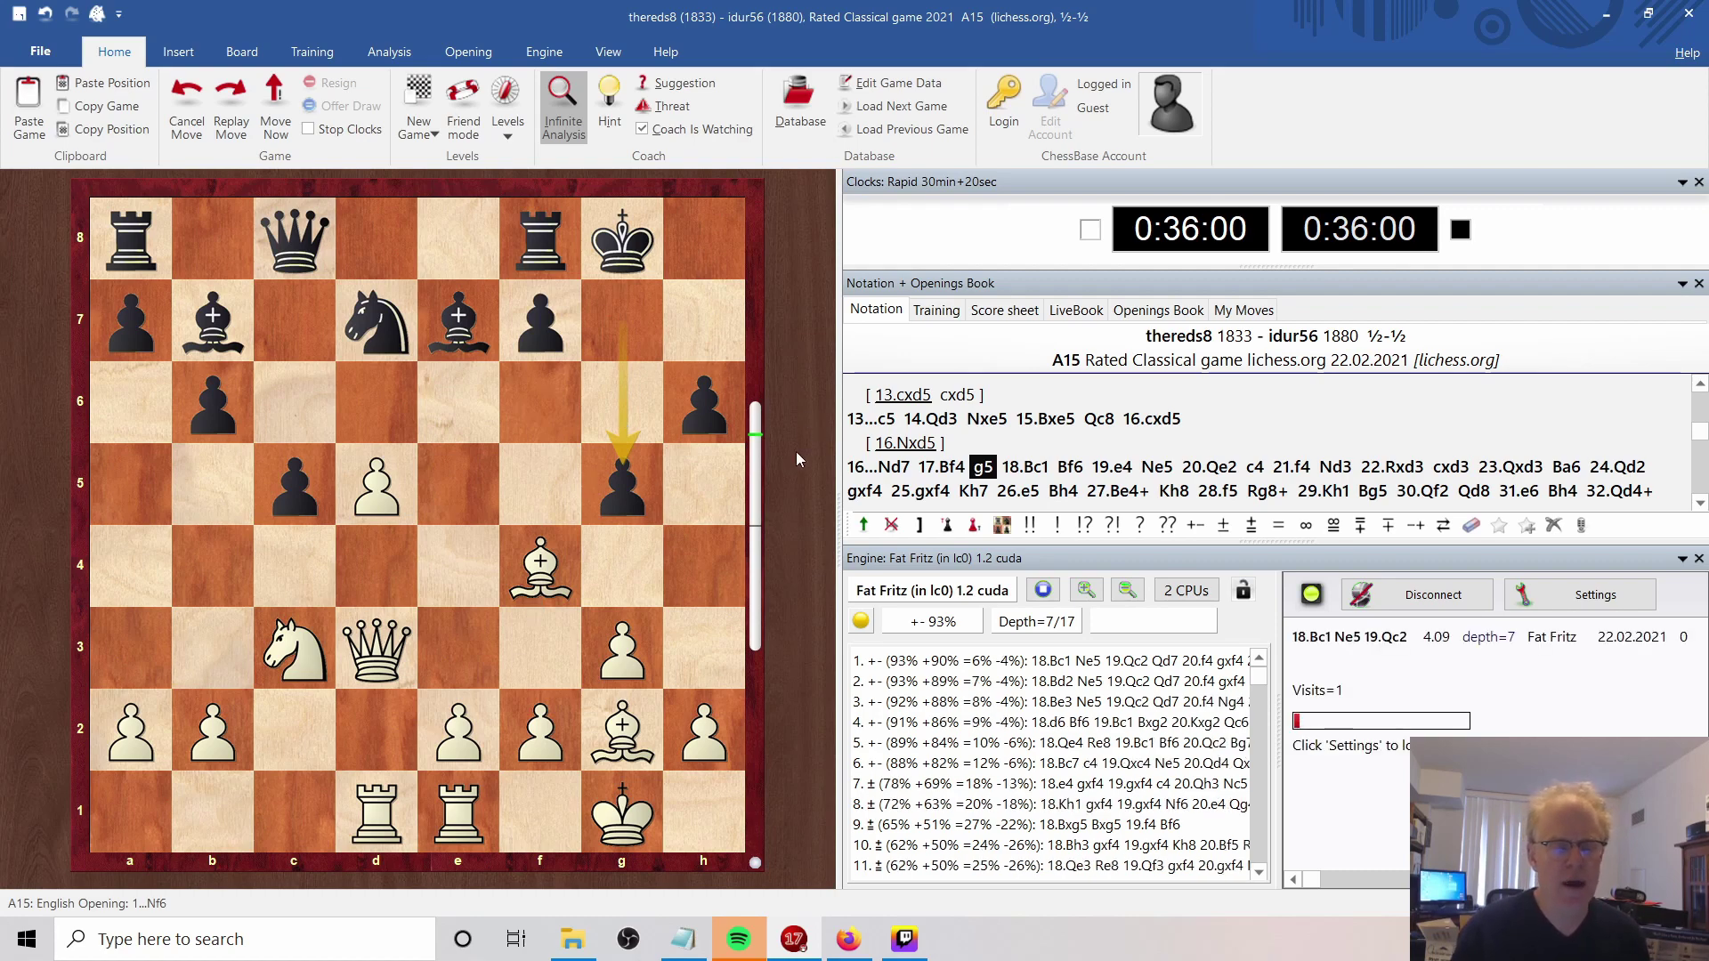
key("Right")
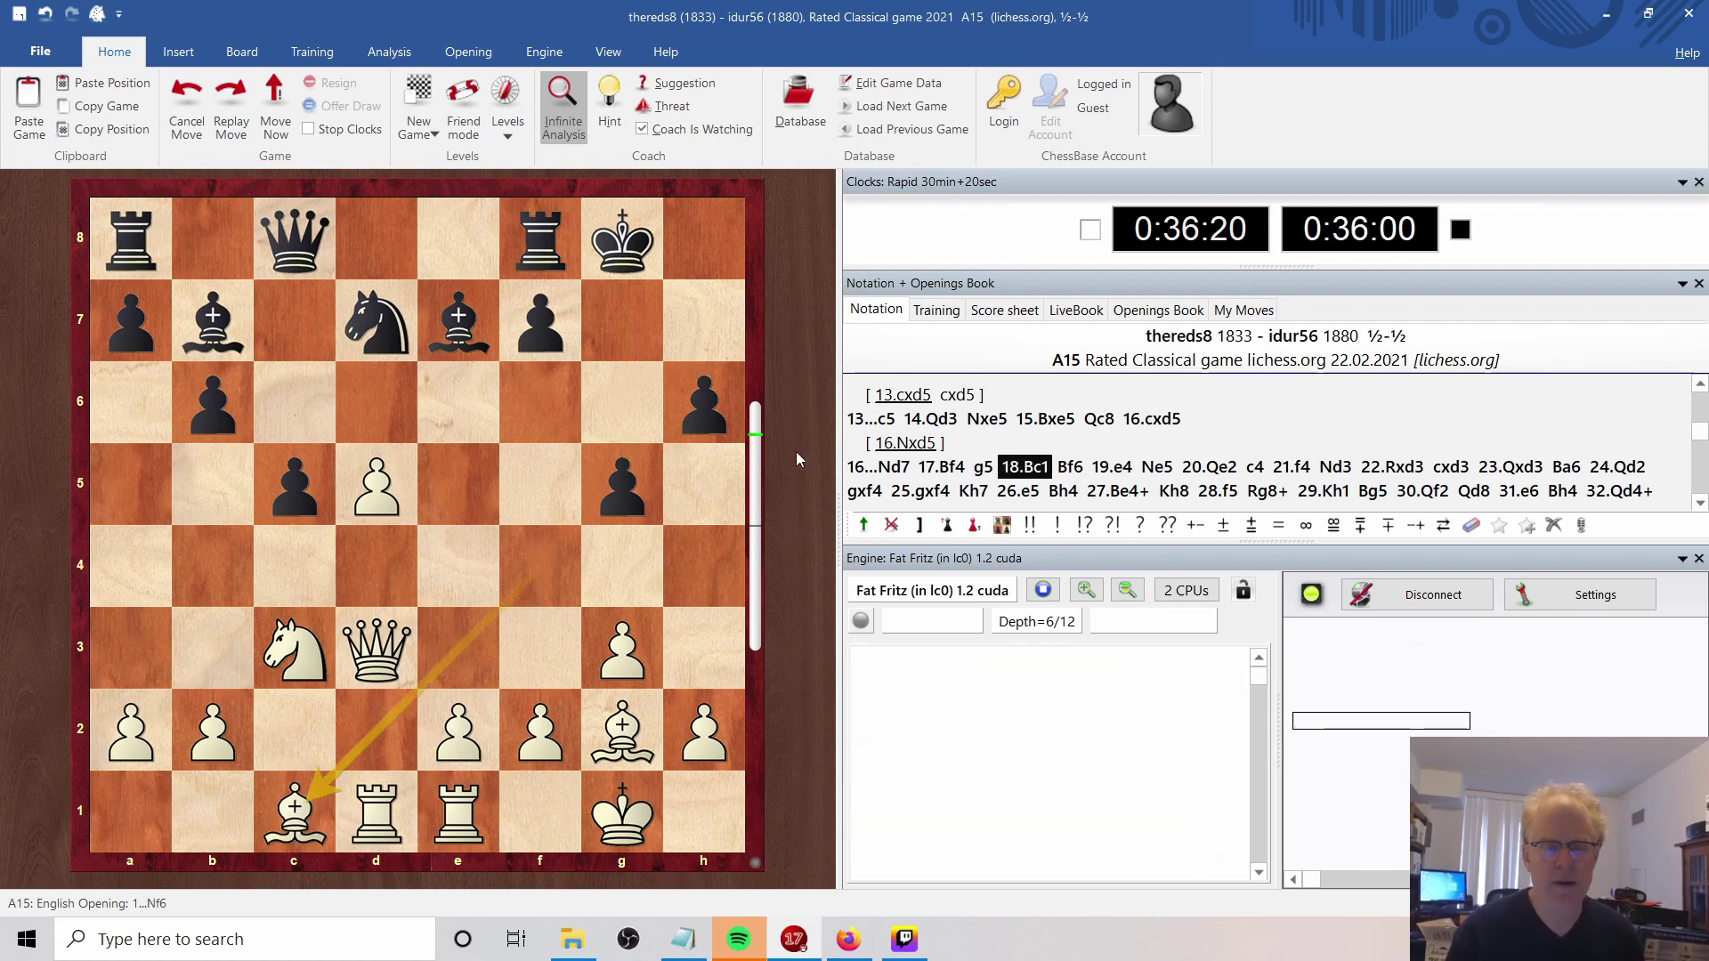
key("Right")
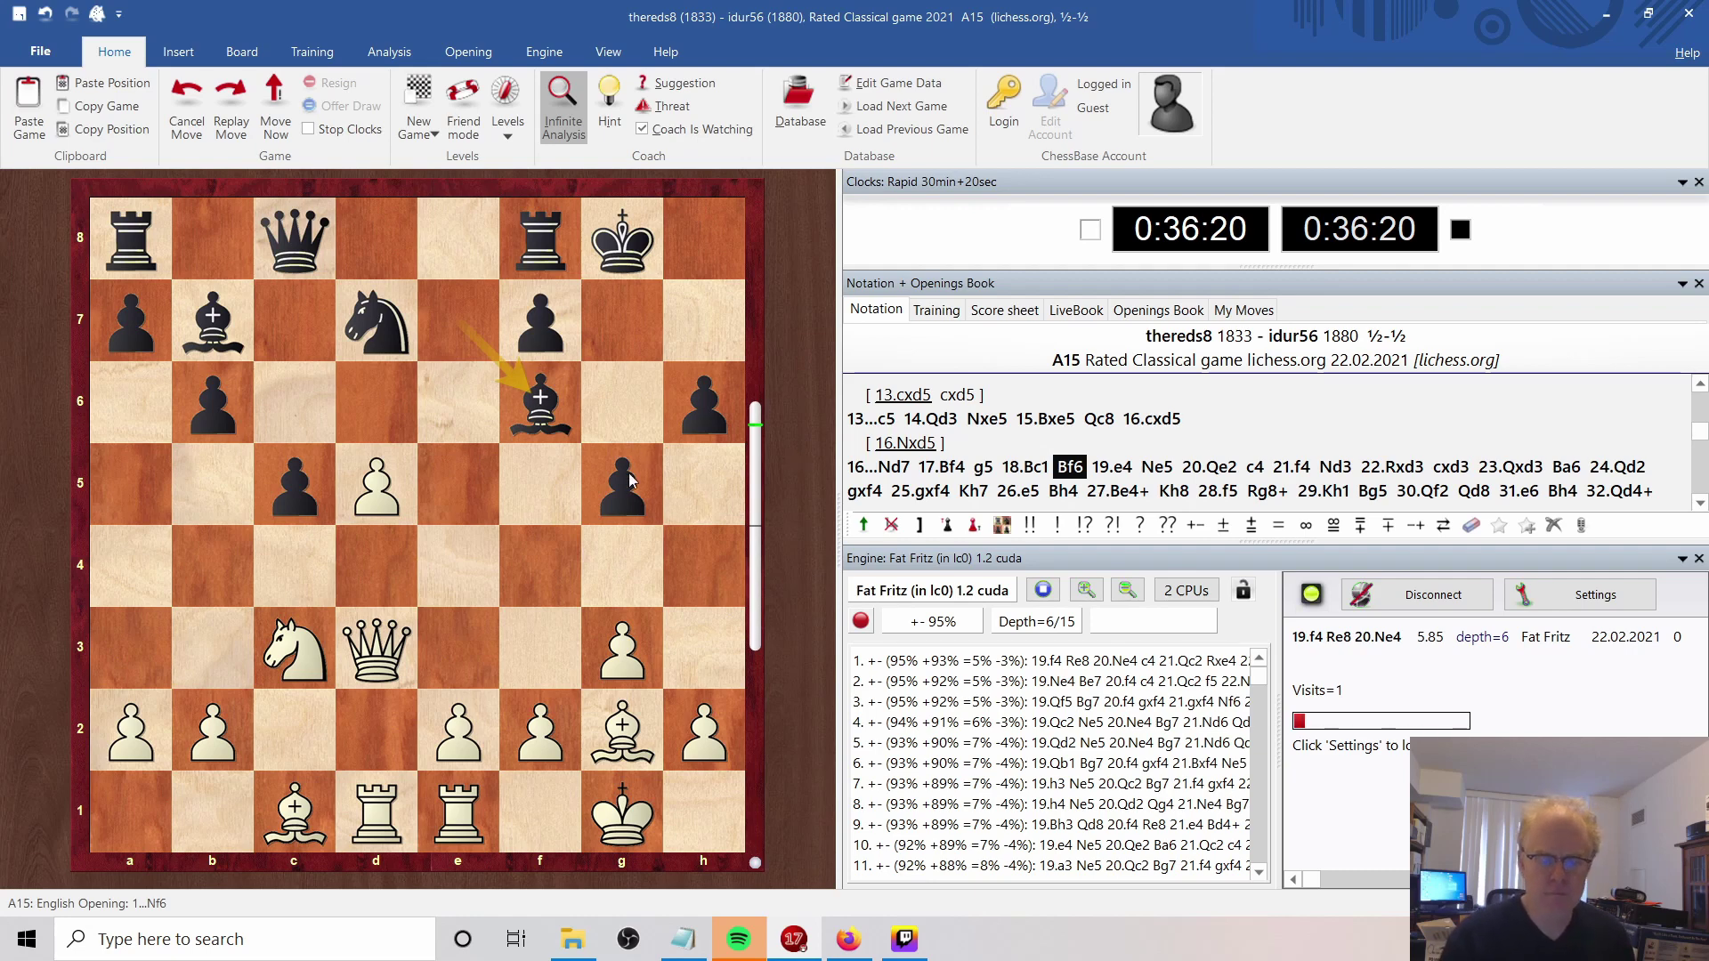
Add the variation 19.f4 gxf4 20.gxf4 Re8 21.e4 as an alternative to 19.e4, and return to the main line at 19.e4.
left_click(887, 526)
left_click_drag(540, 730, 545, 568)
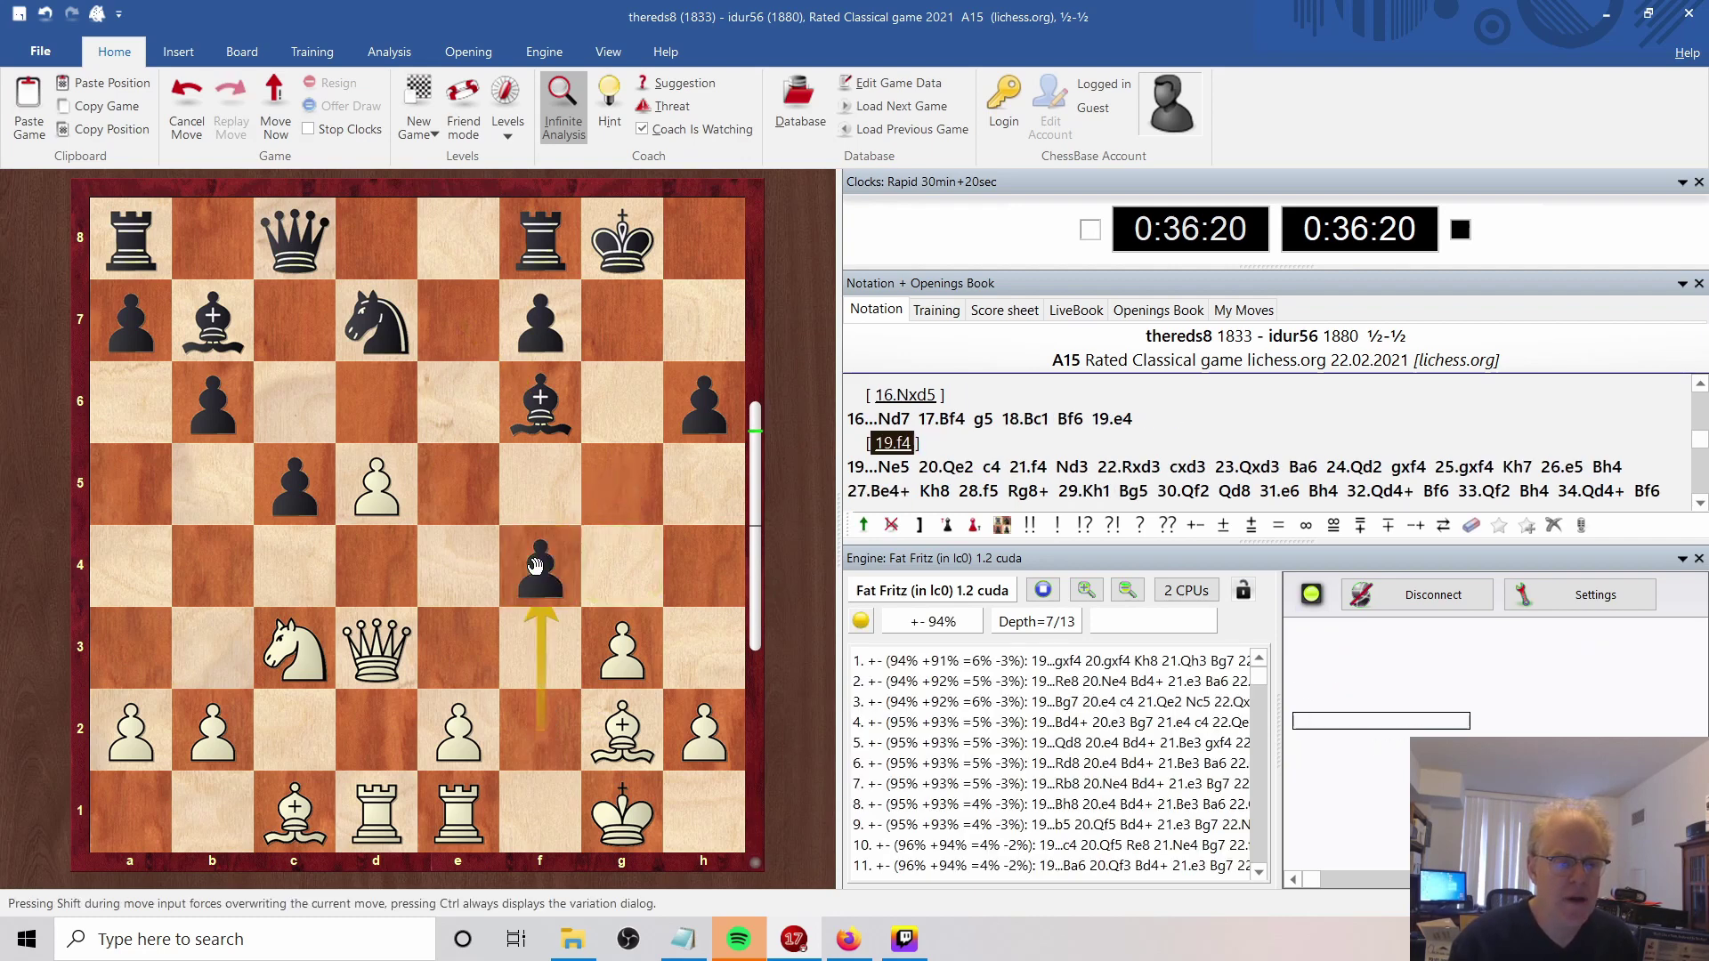
left_click_drag(629, 660, 544, 569)
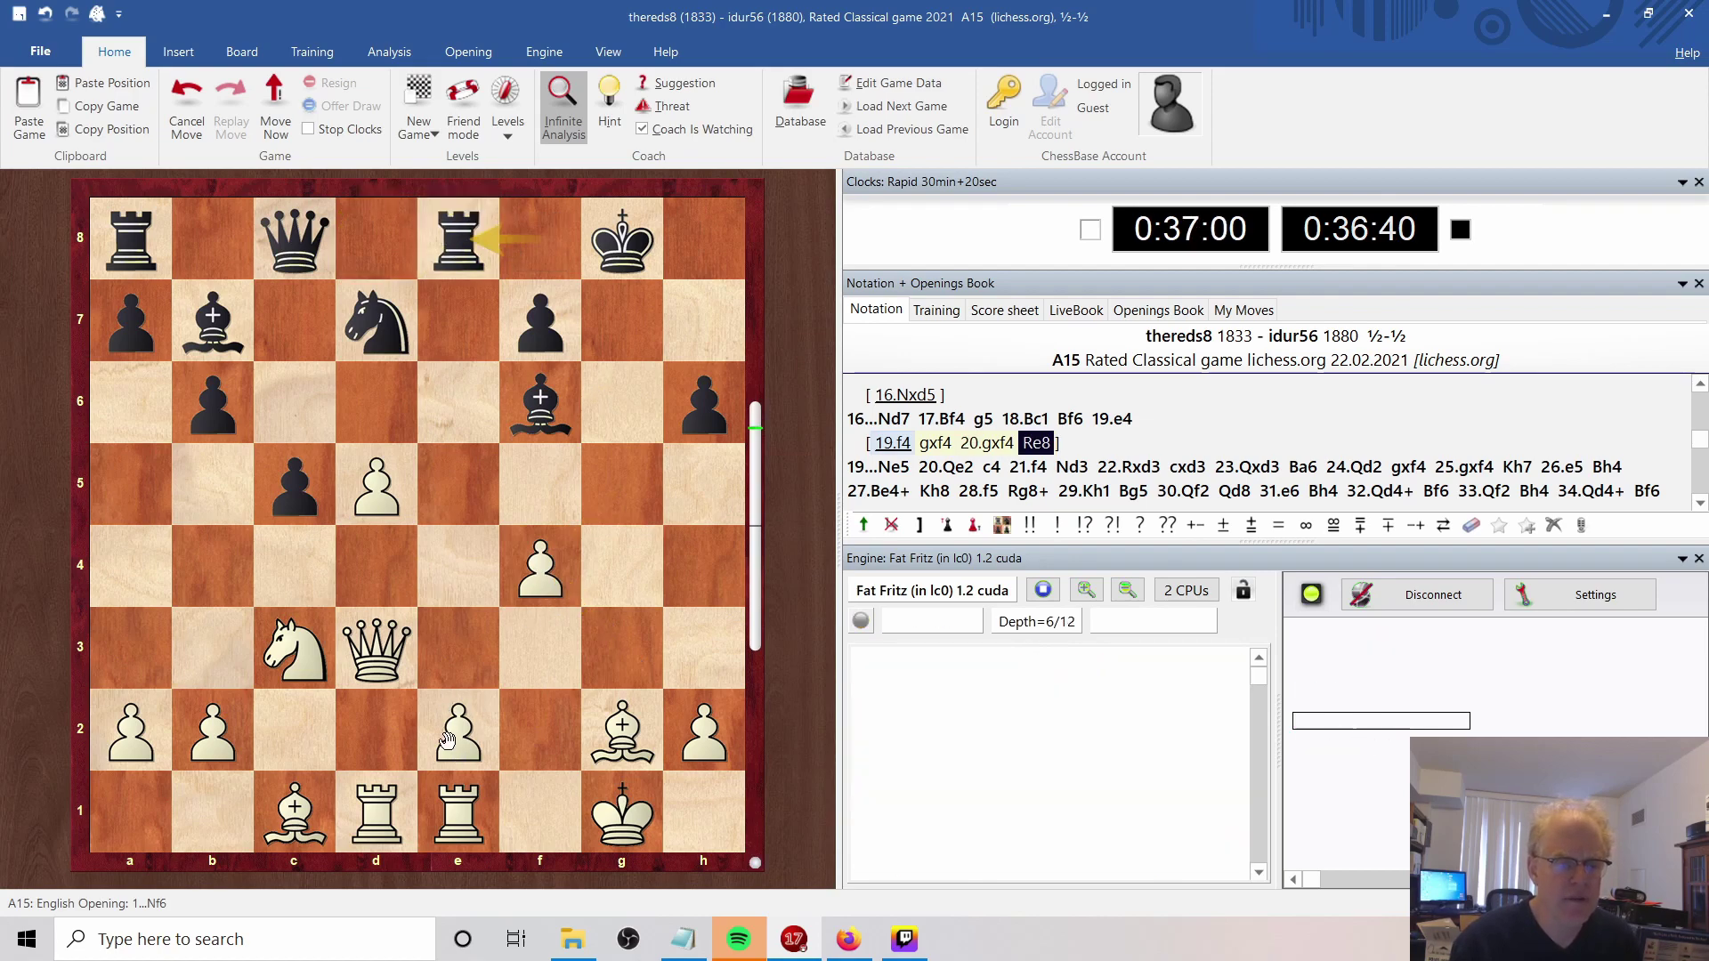
left_click_drag(457, 731, 459, 570)
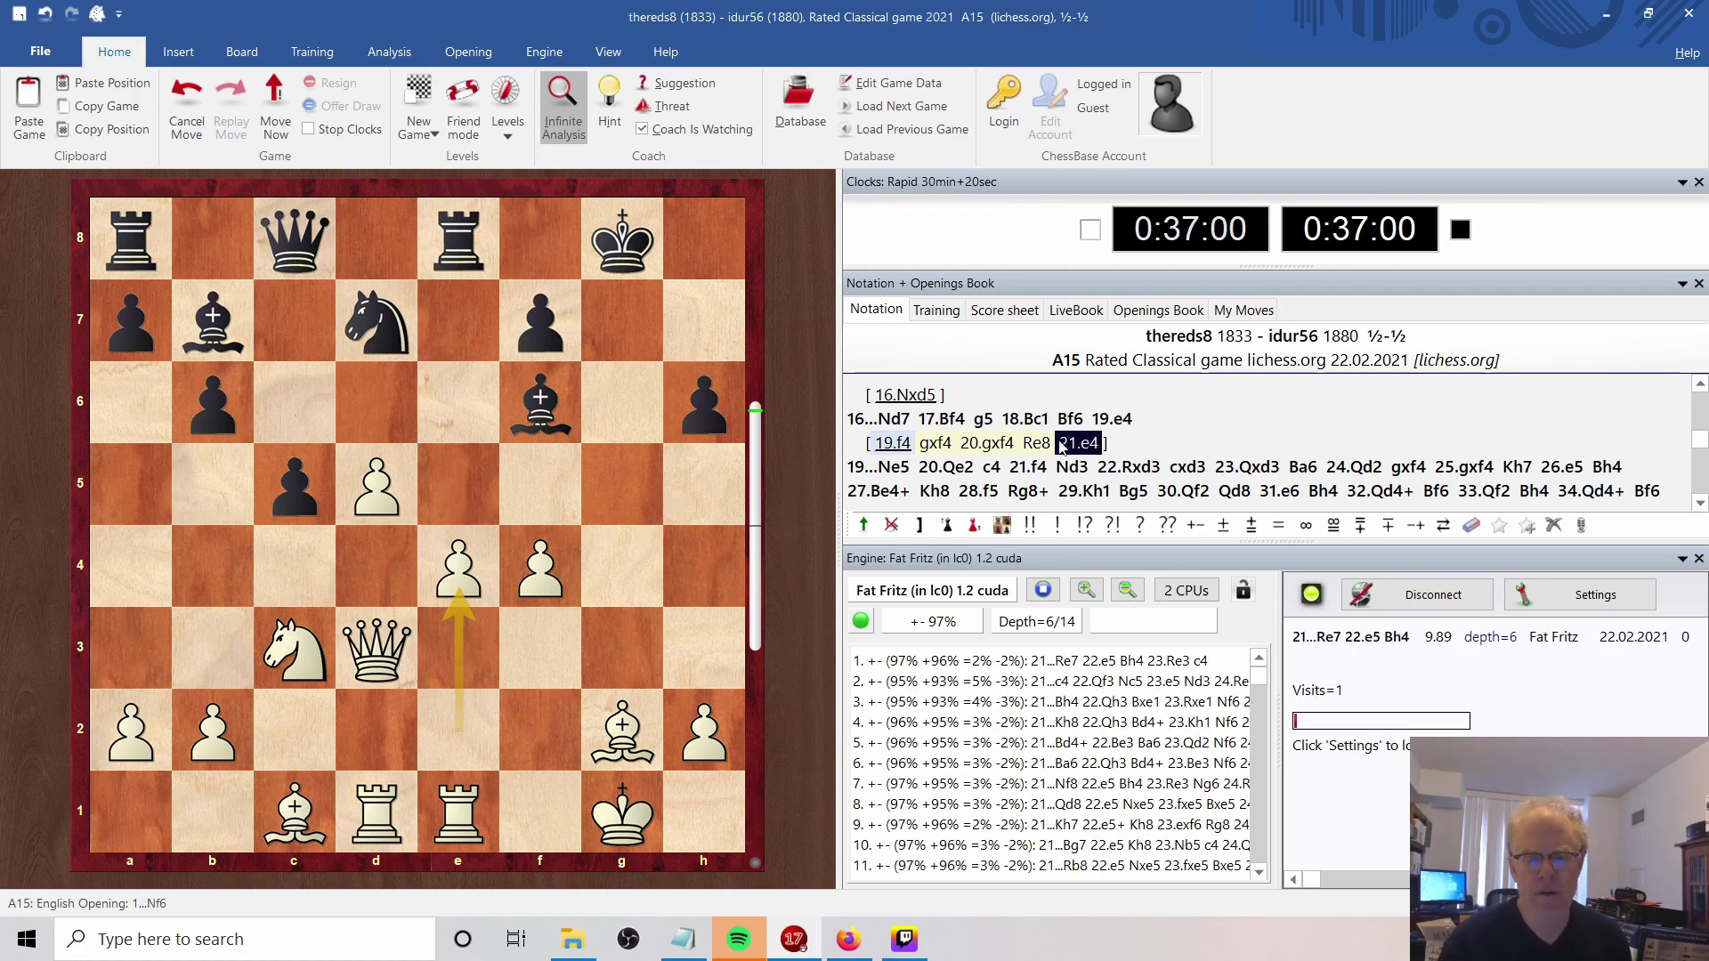
left_click(1113, 419)
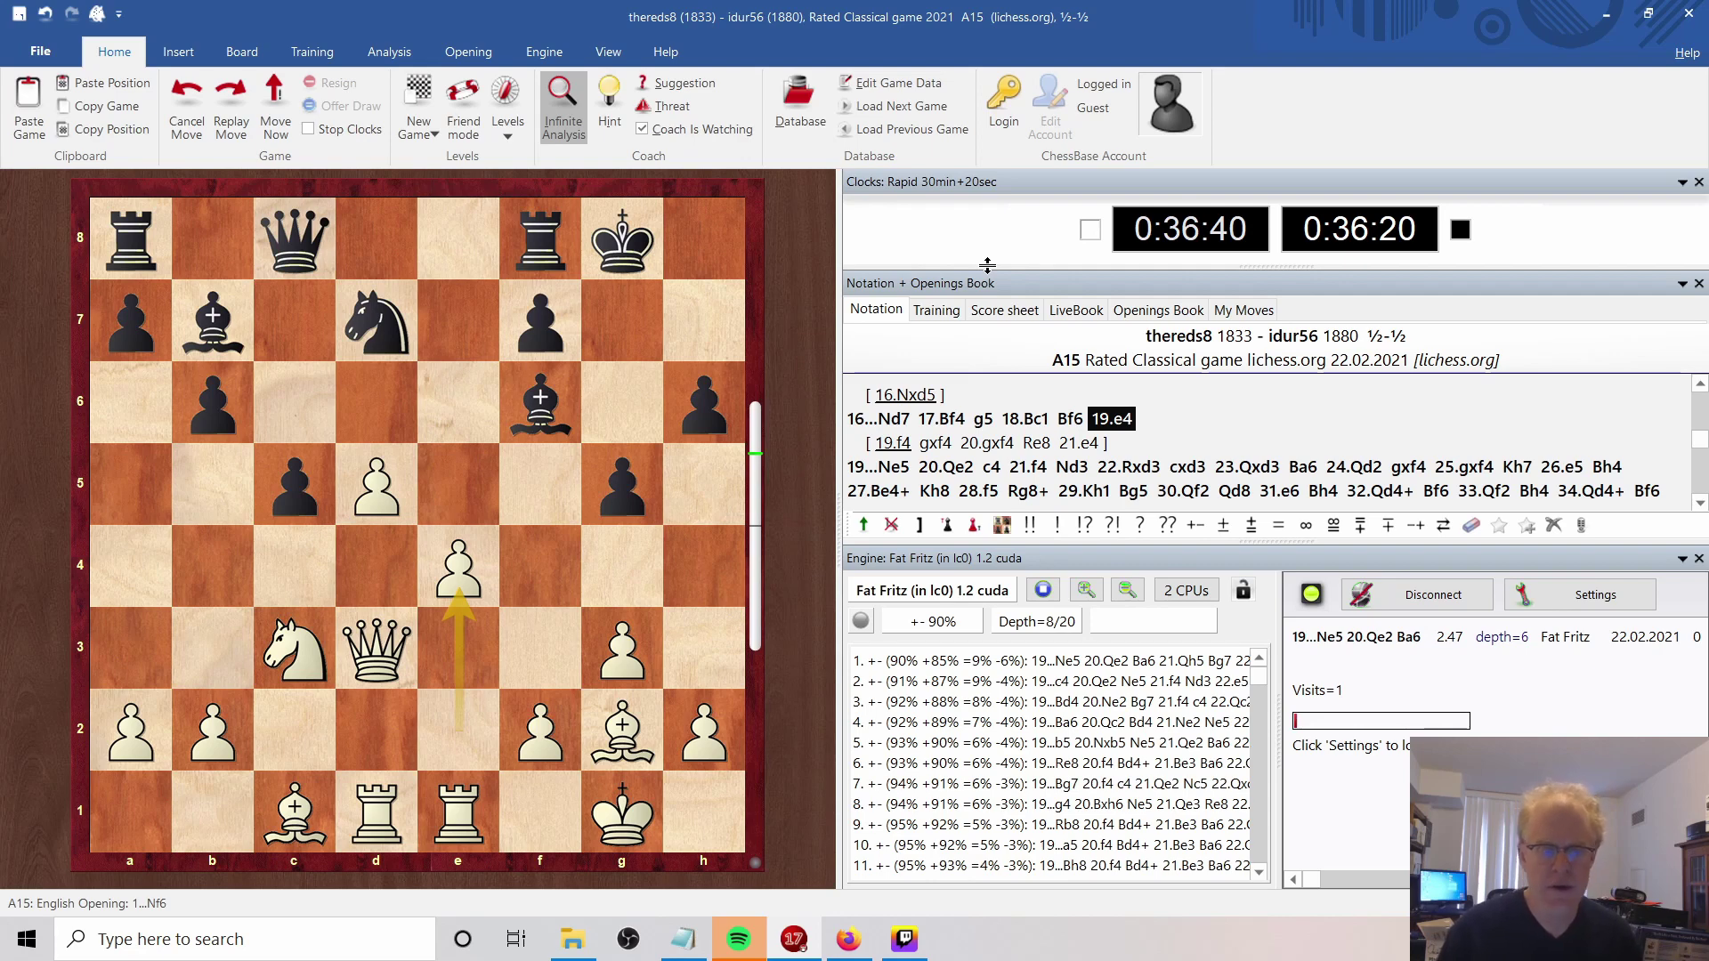
Review the main line with the engine from 19...Ne5 through 21...Nd3, checking the suggested moves in each position.
key("Right")
key("Left")
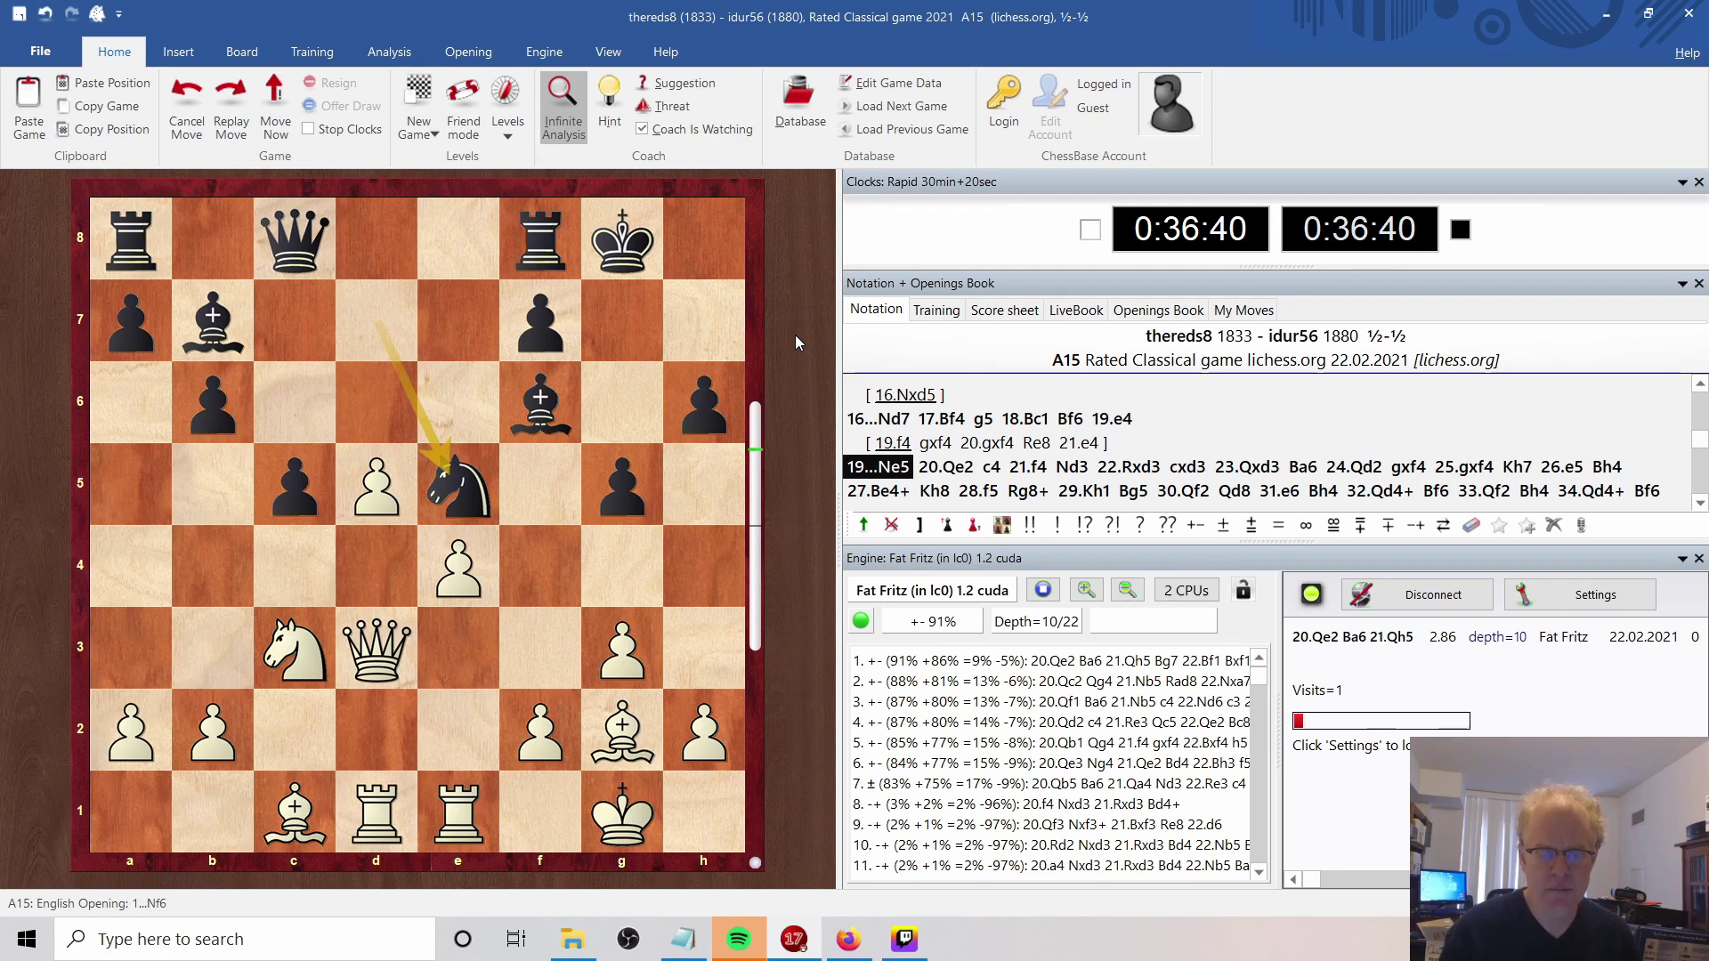
key("Right")
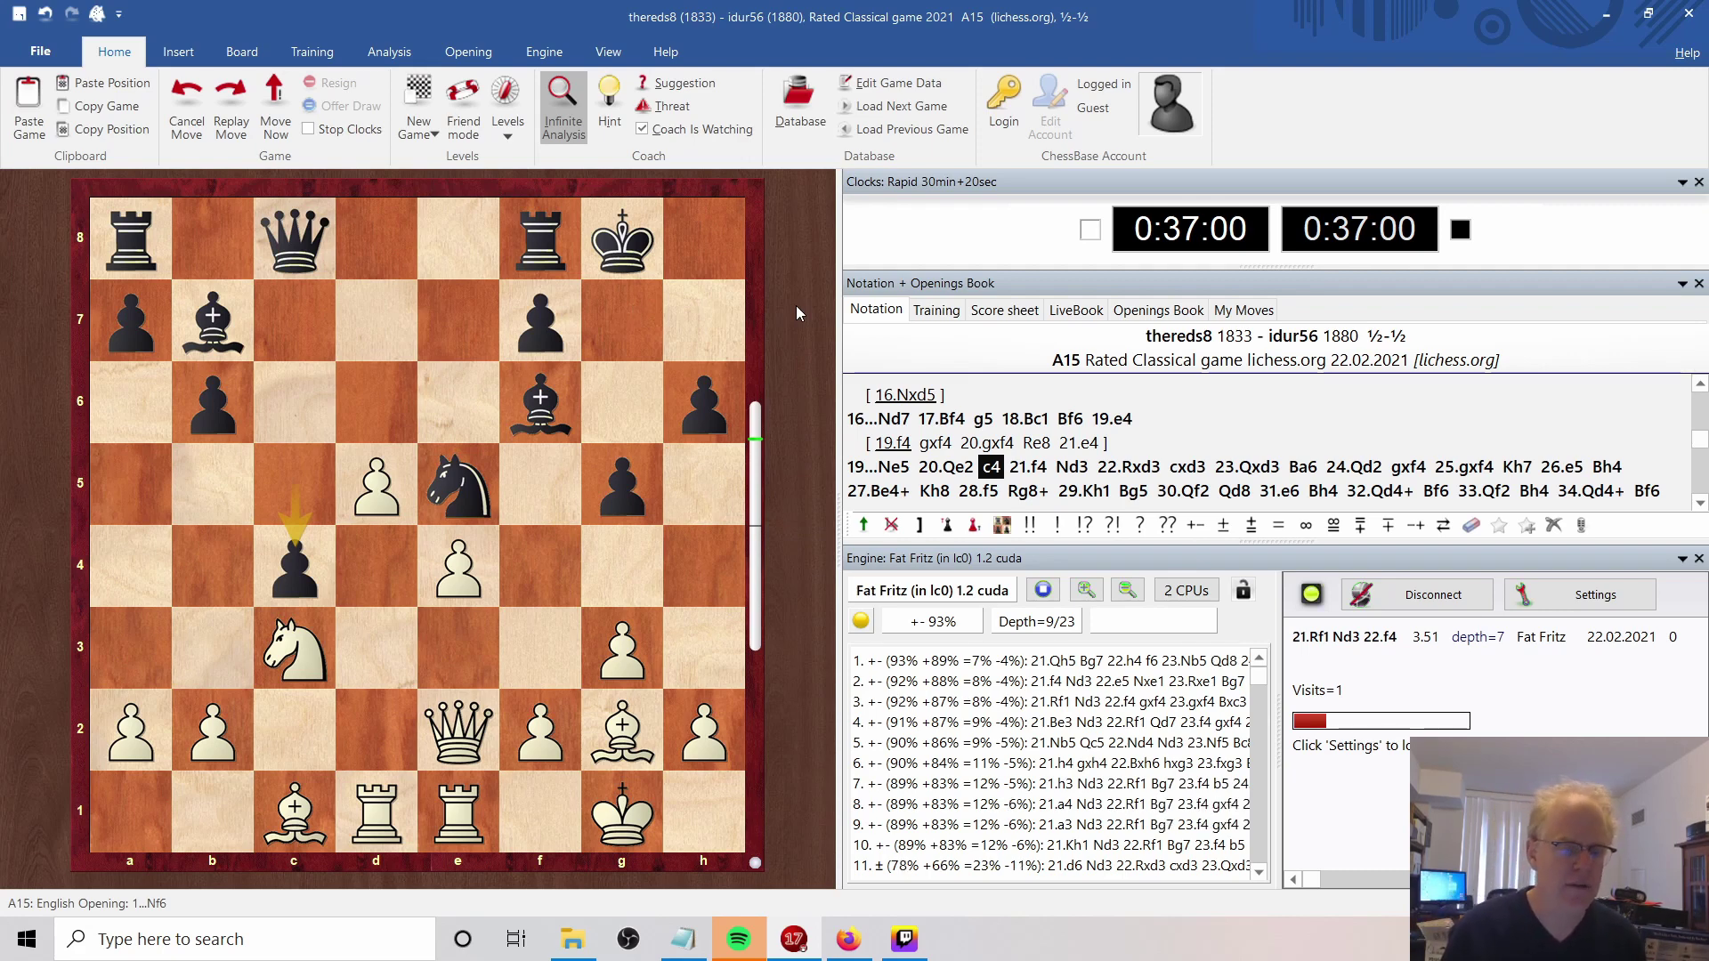
key("Right")
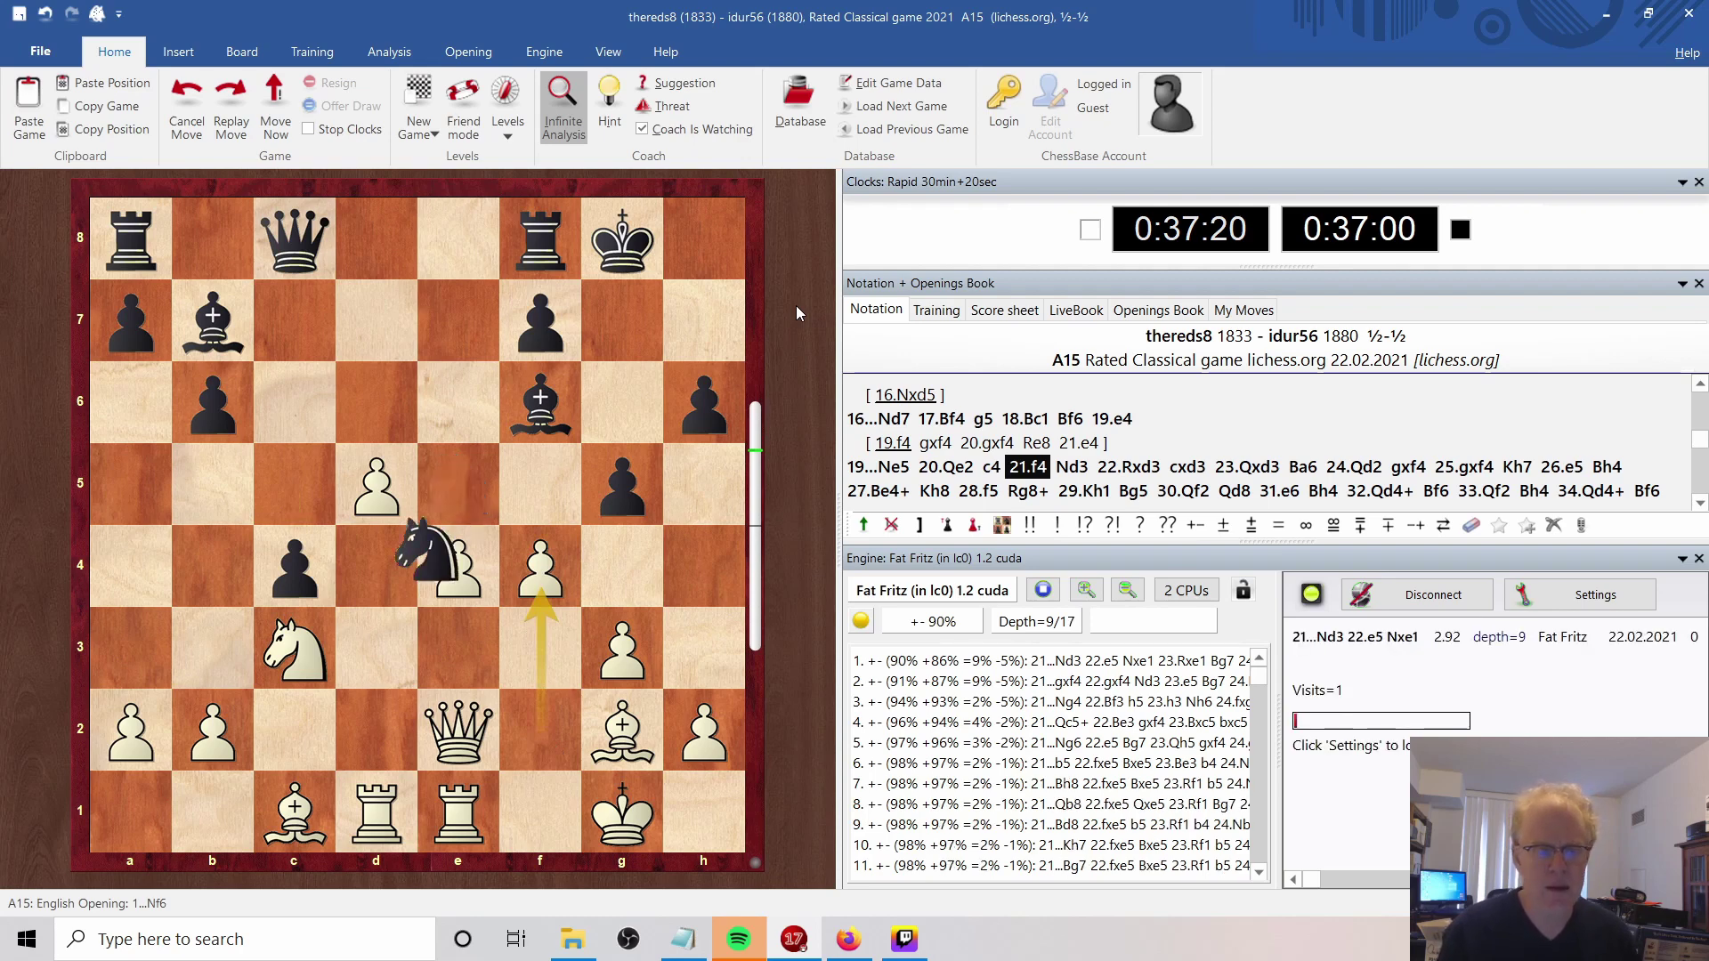
key("Right")
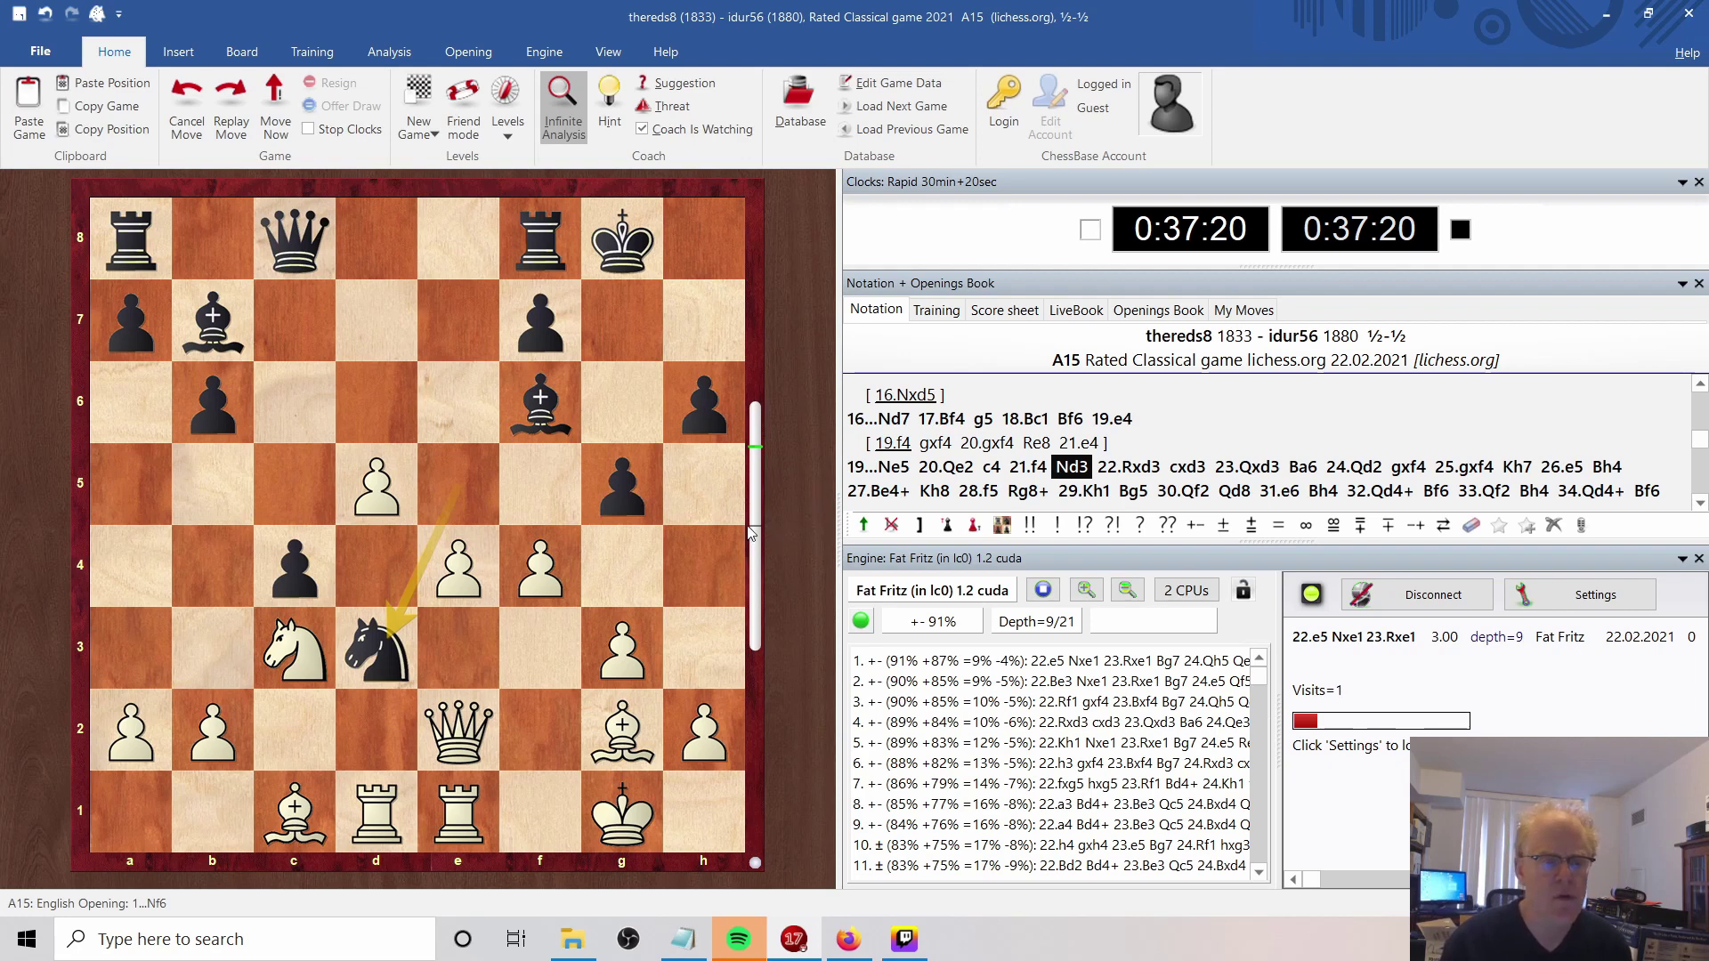
Add the variation 22.e5 Nxe1 23.Rxe1 Bg7 24.Qh5 as an alternative to 22.Rxd3, and resume the main line at 22.Rxd3.
left_click(458, 566)
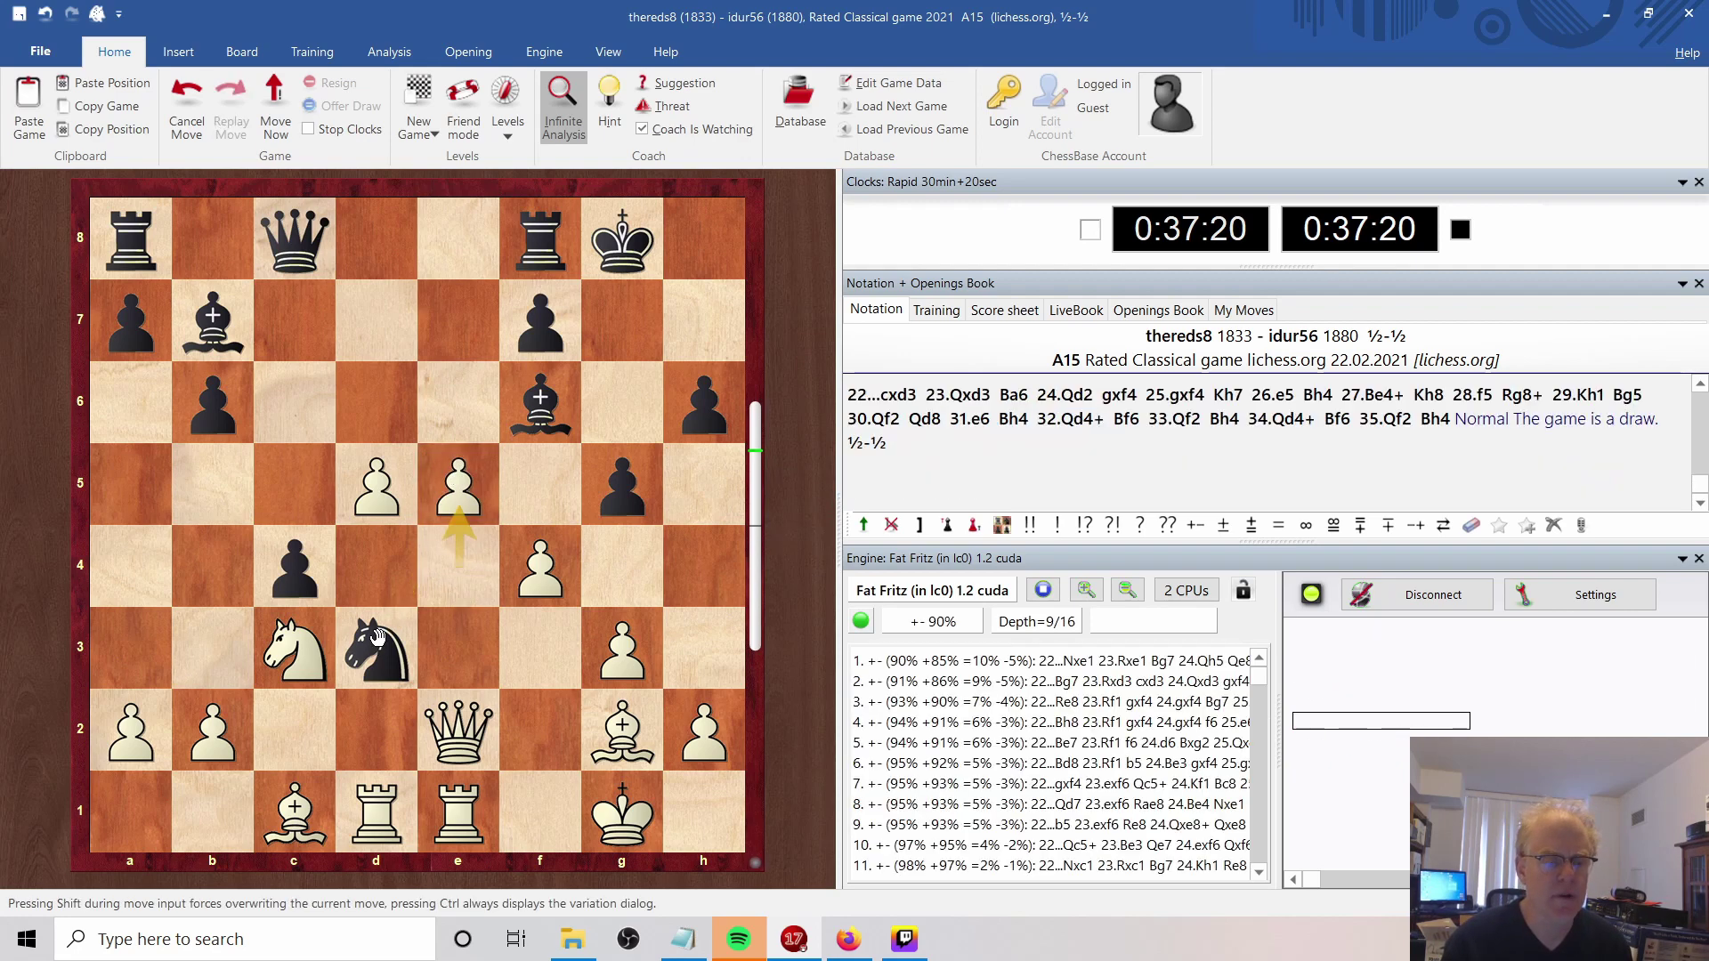
left_click_drag(377, 636, 463, 801)
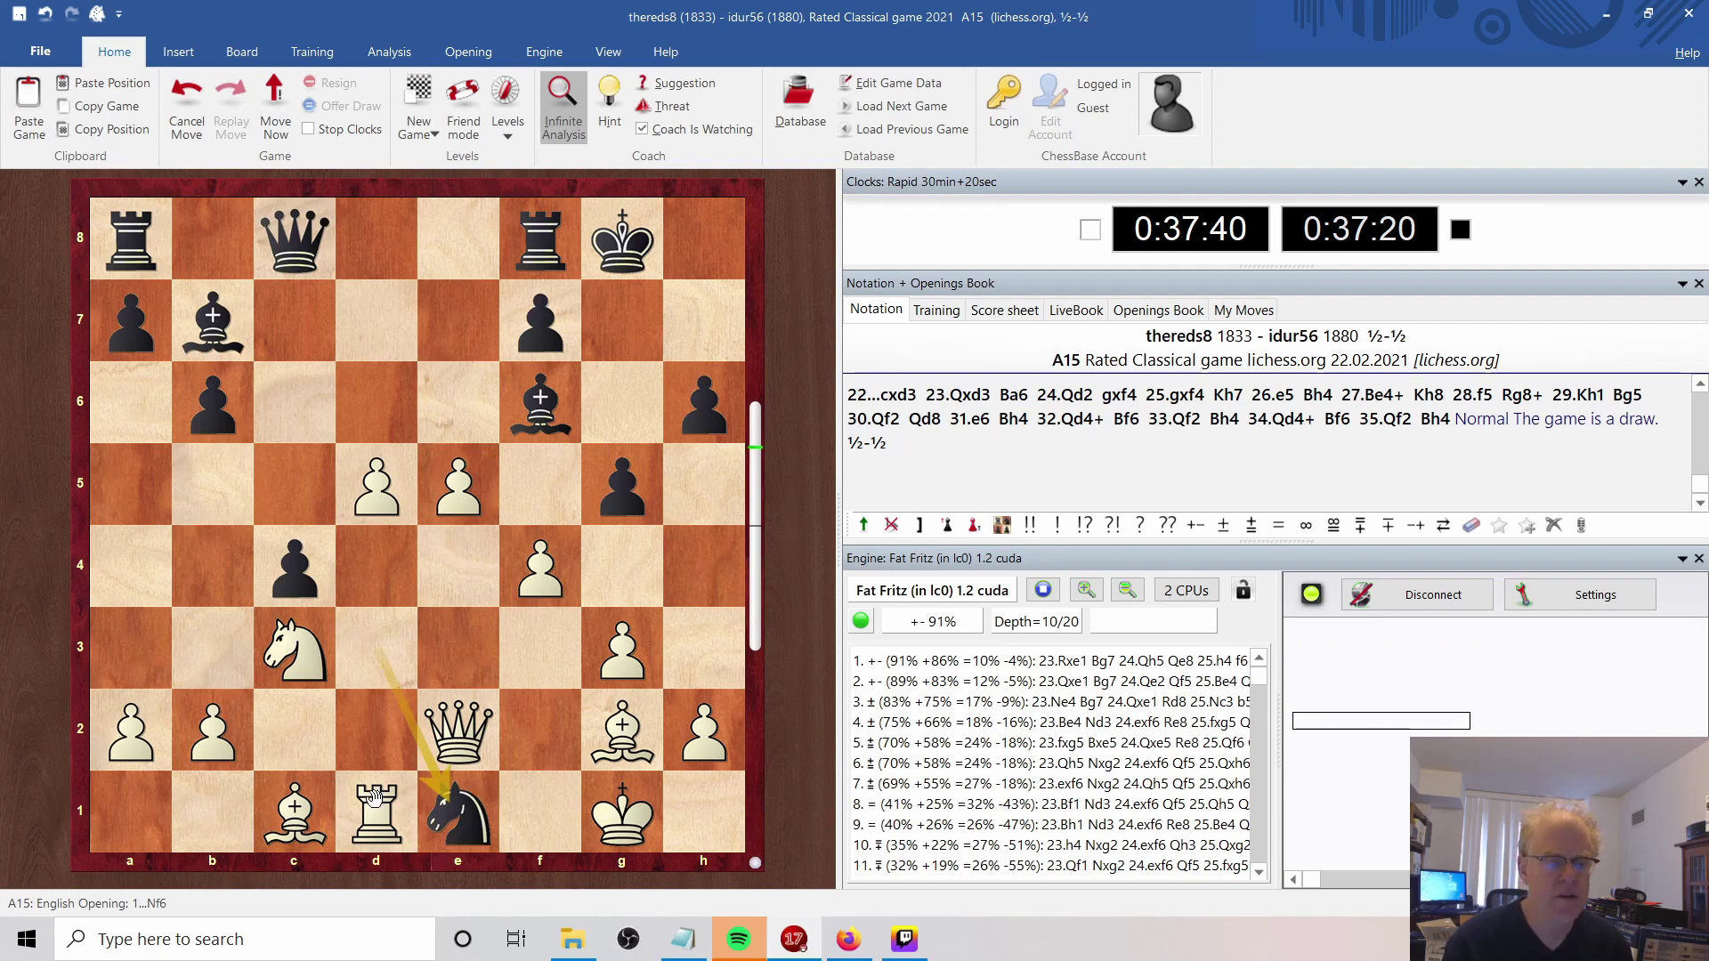
left_click_drag(374, 796, 457, 810)
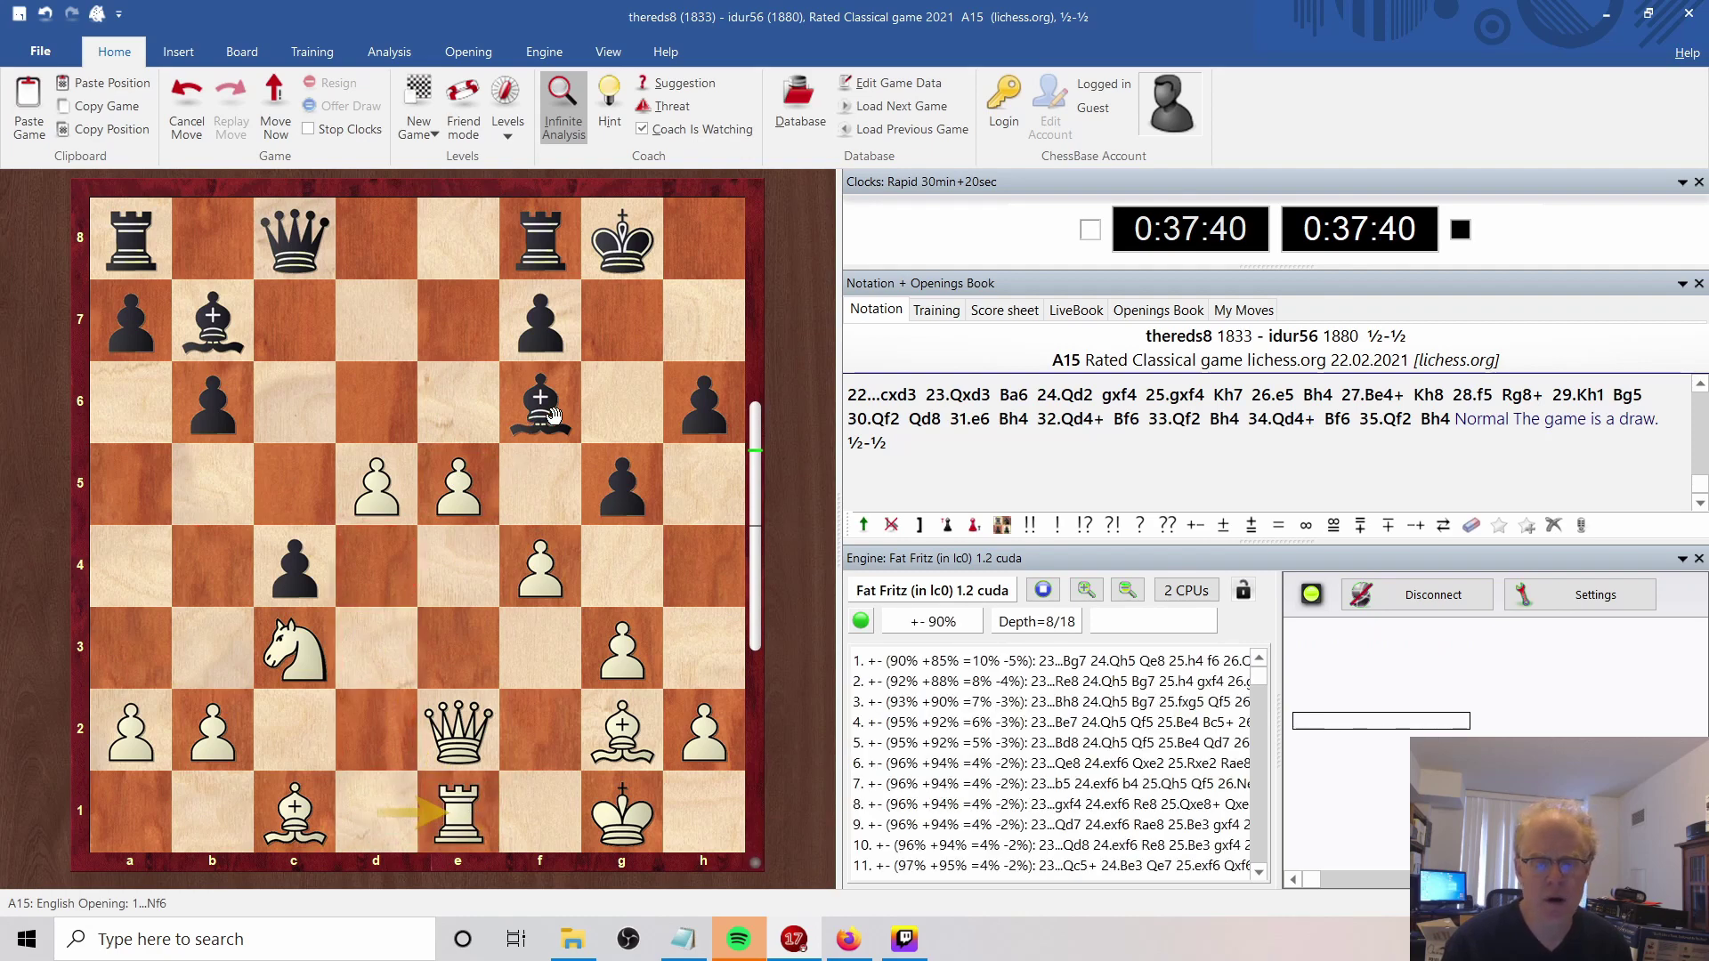
left_click_drag(552, 414, 610, 339)
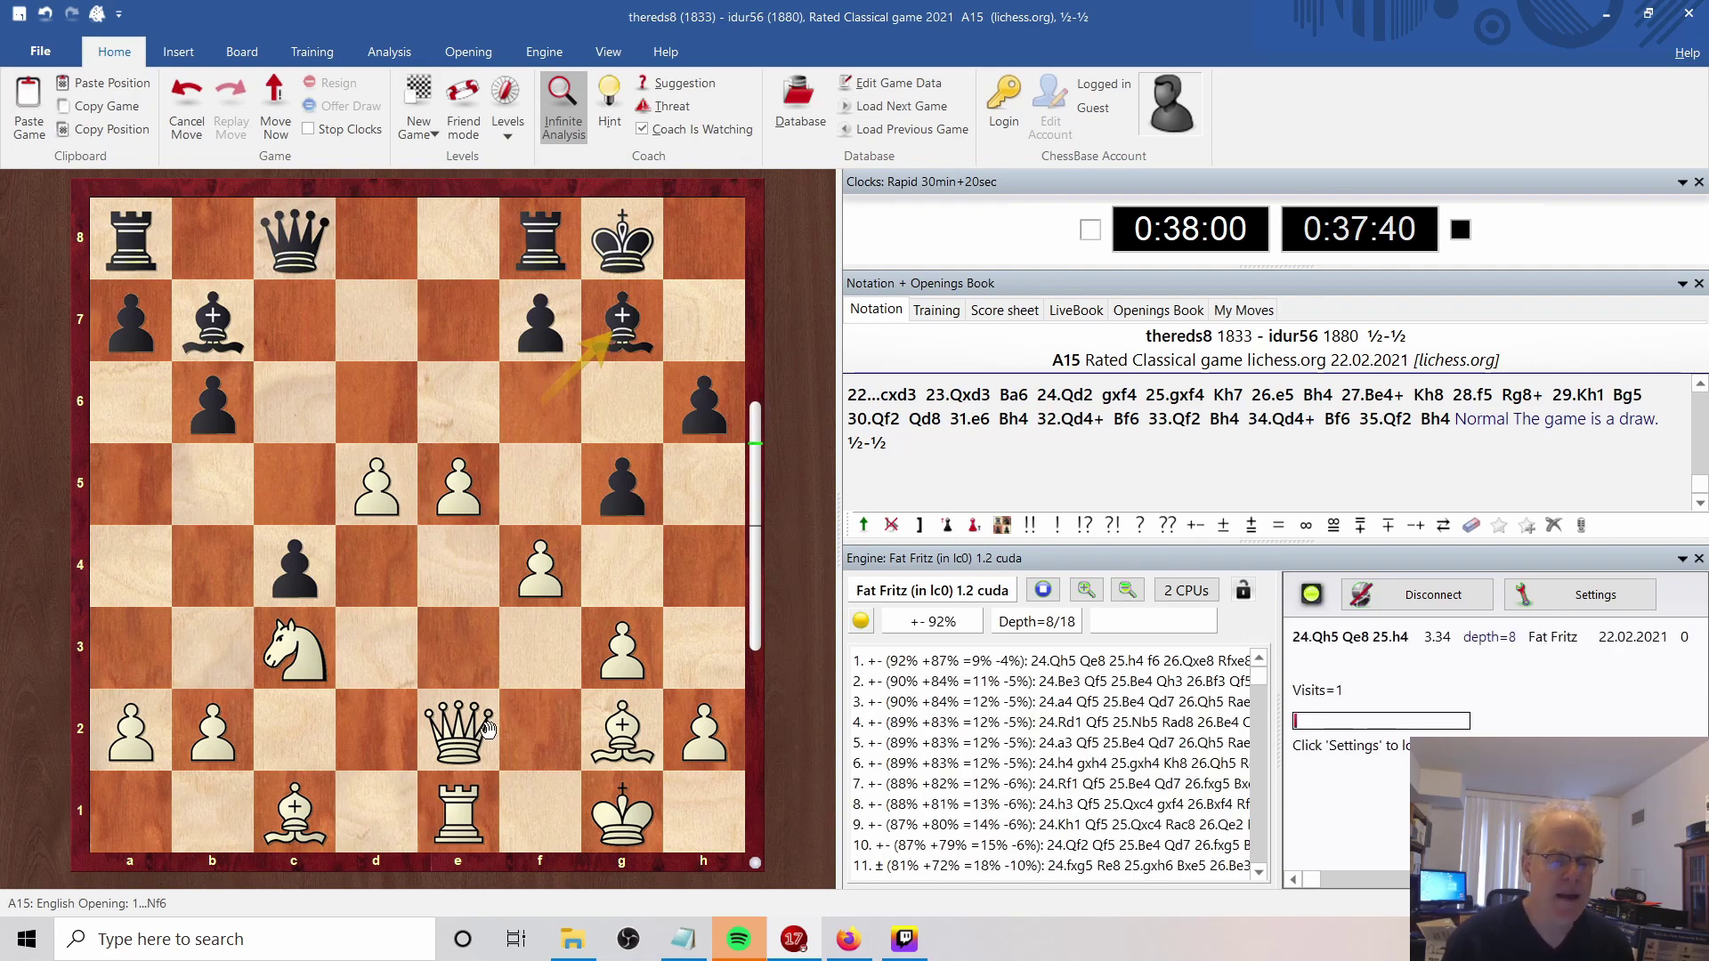
mouse_move(454, 750)
left_mouse_down()
mouse_move(698, 479)
mouse_move(699, 504)
left_mouse_up()
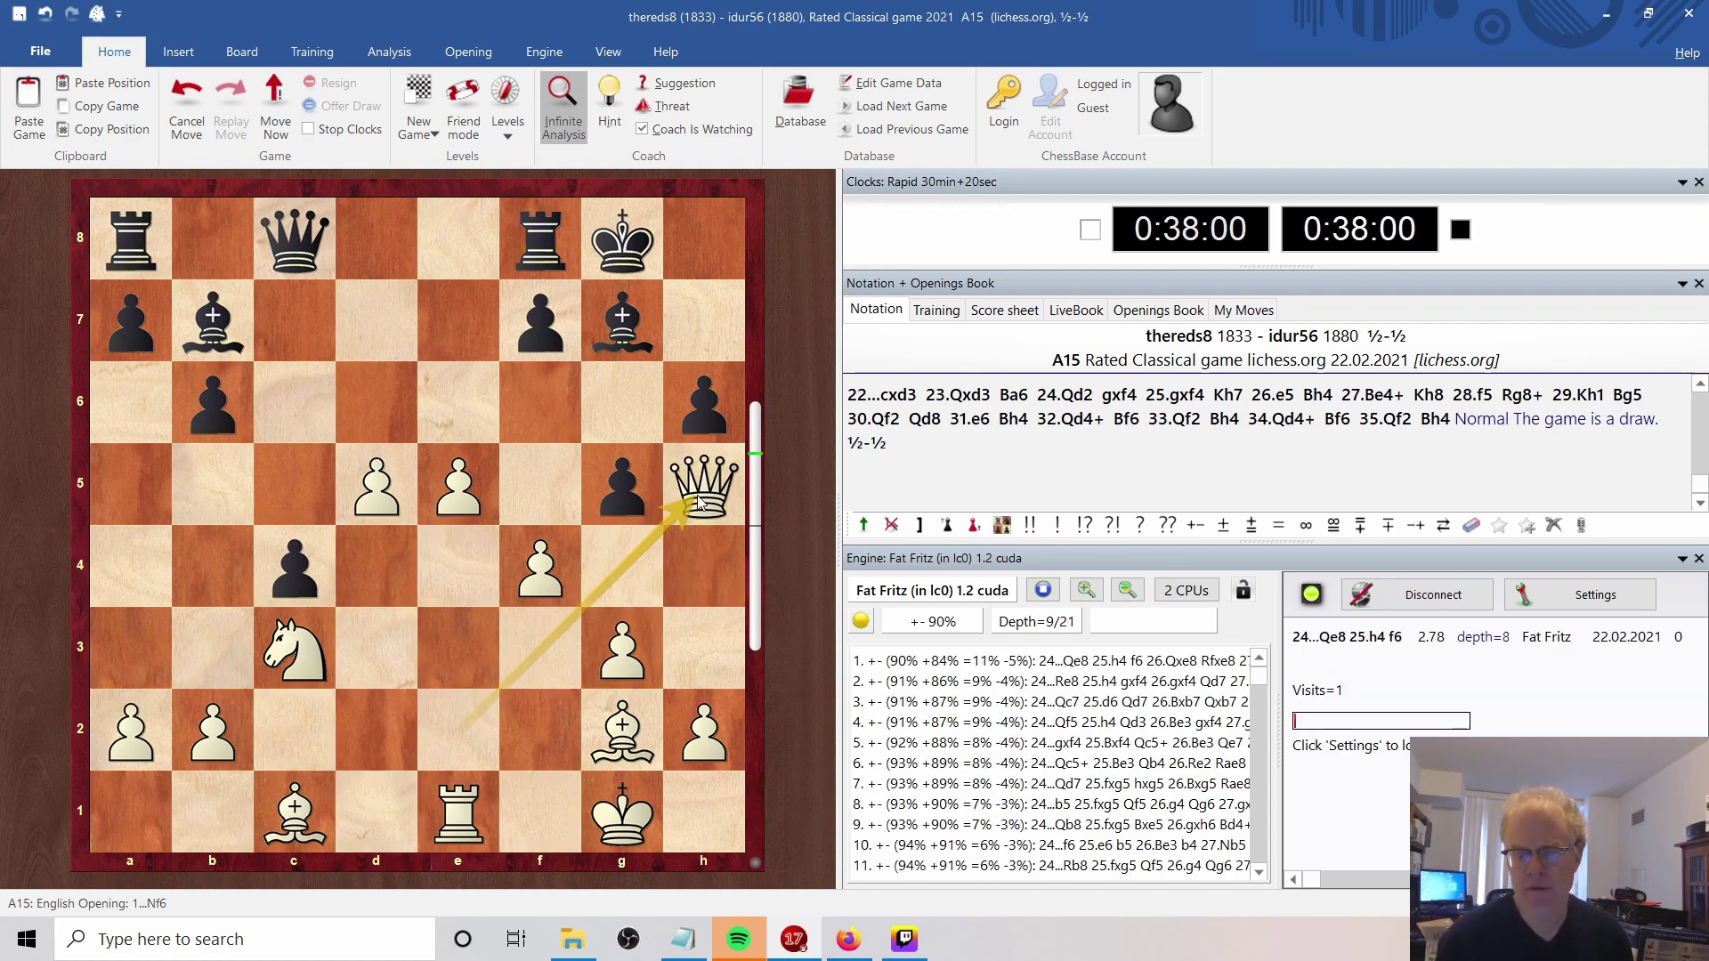
key("Left")
key("Left")
key("Left")
key("Left")
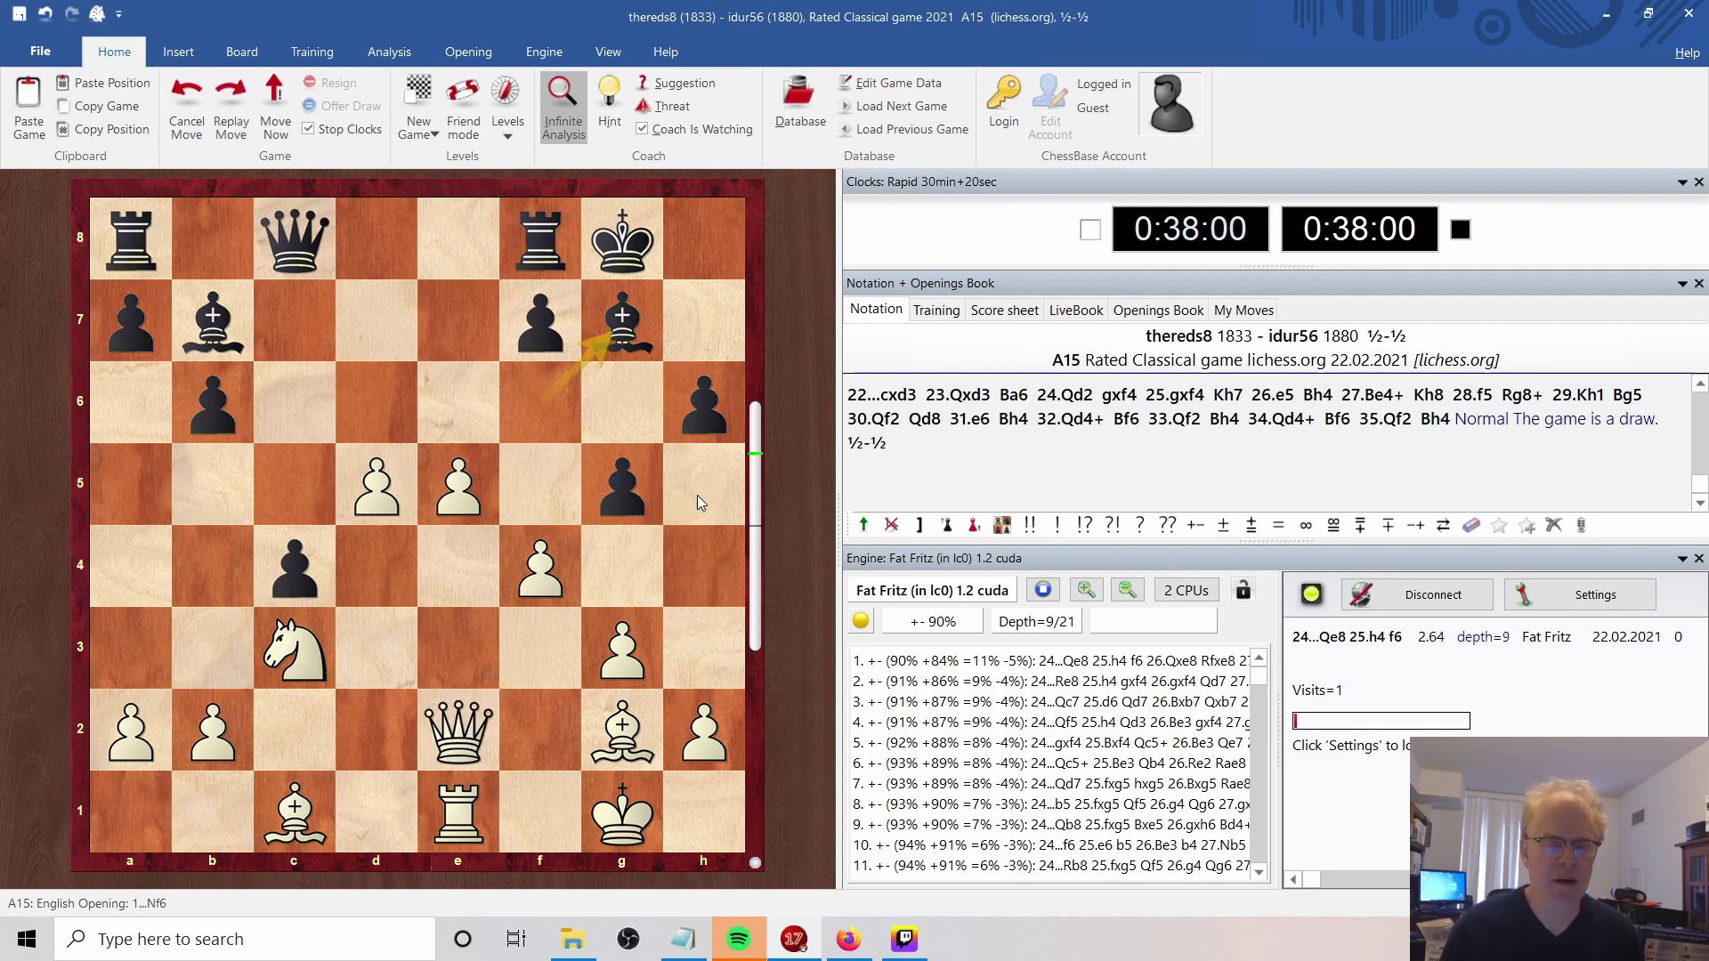
key("Left")
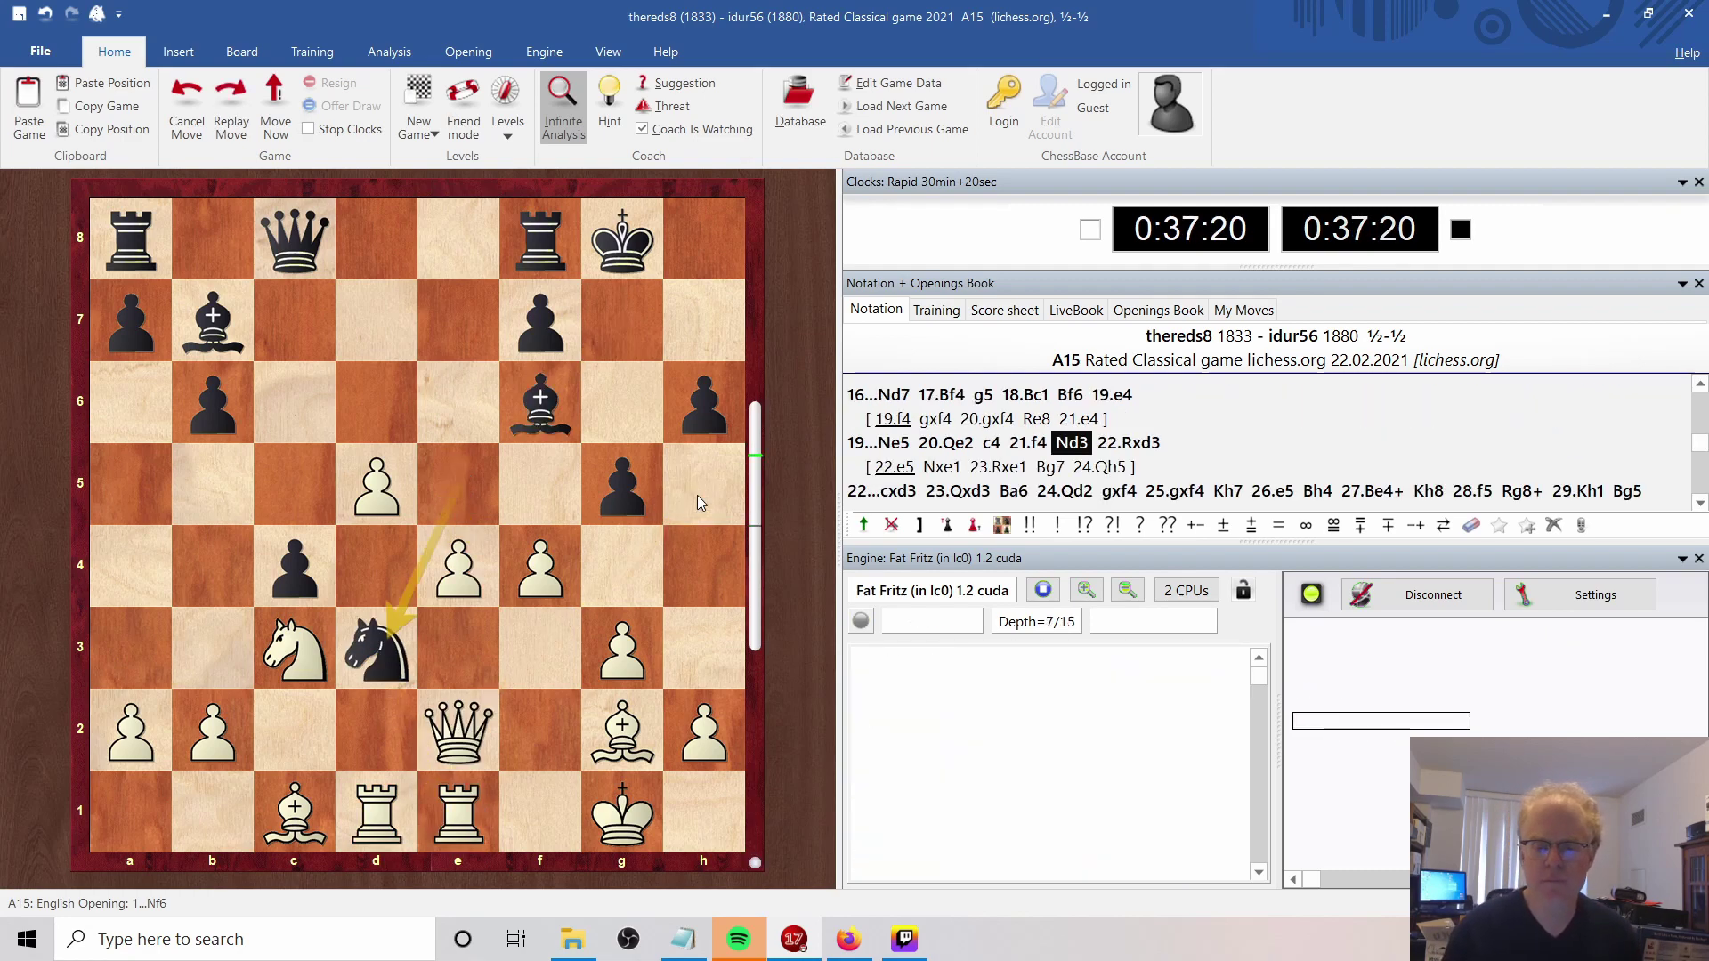
key("Right")
key("Return")
Review the main line with the engine from 22...cxd3 through 24...gxf4, examining the evaluation after each move.
key("Right")
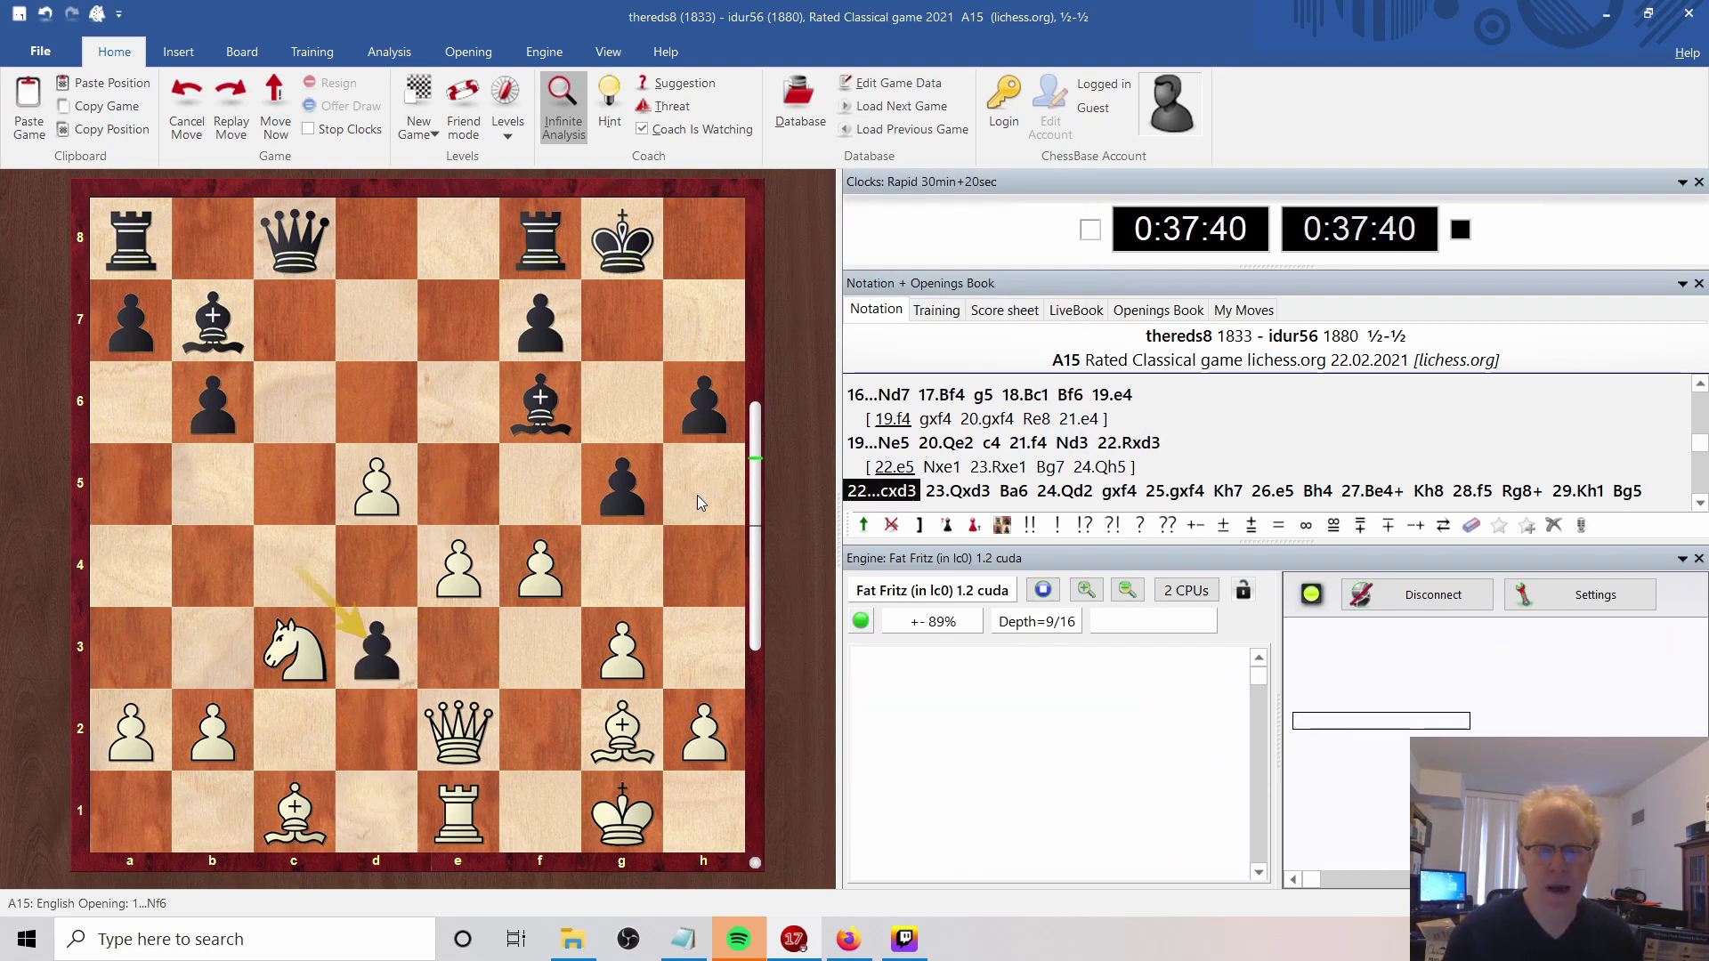
key("Right")
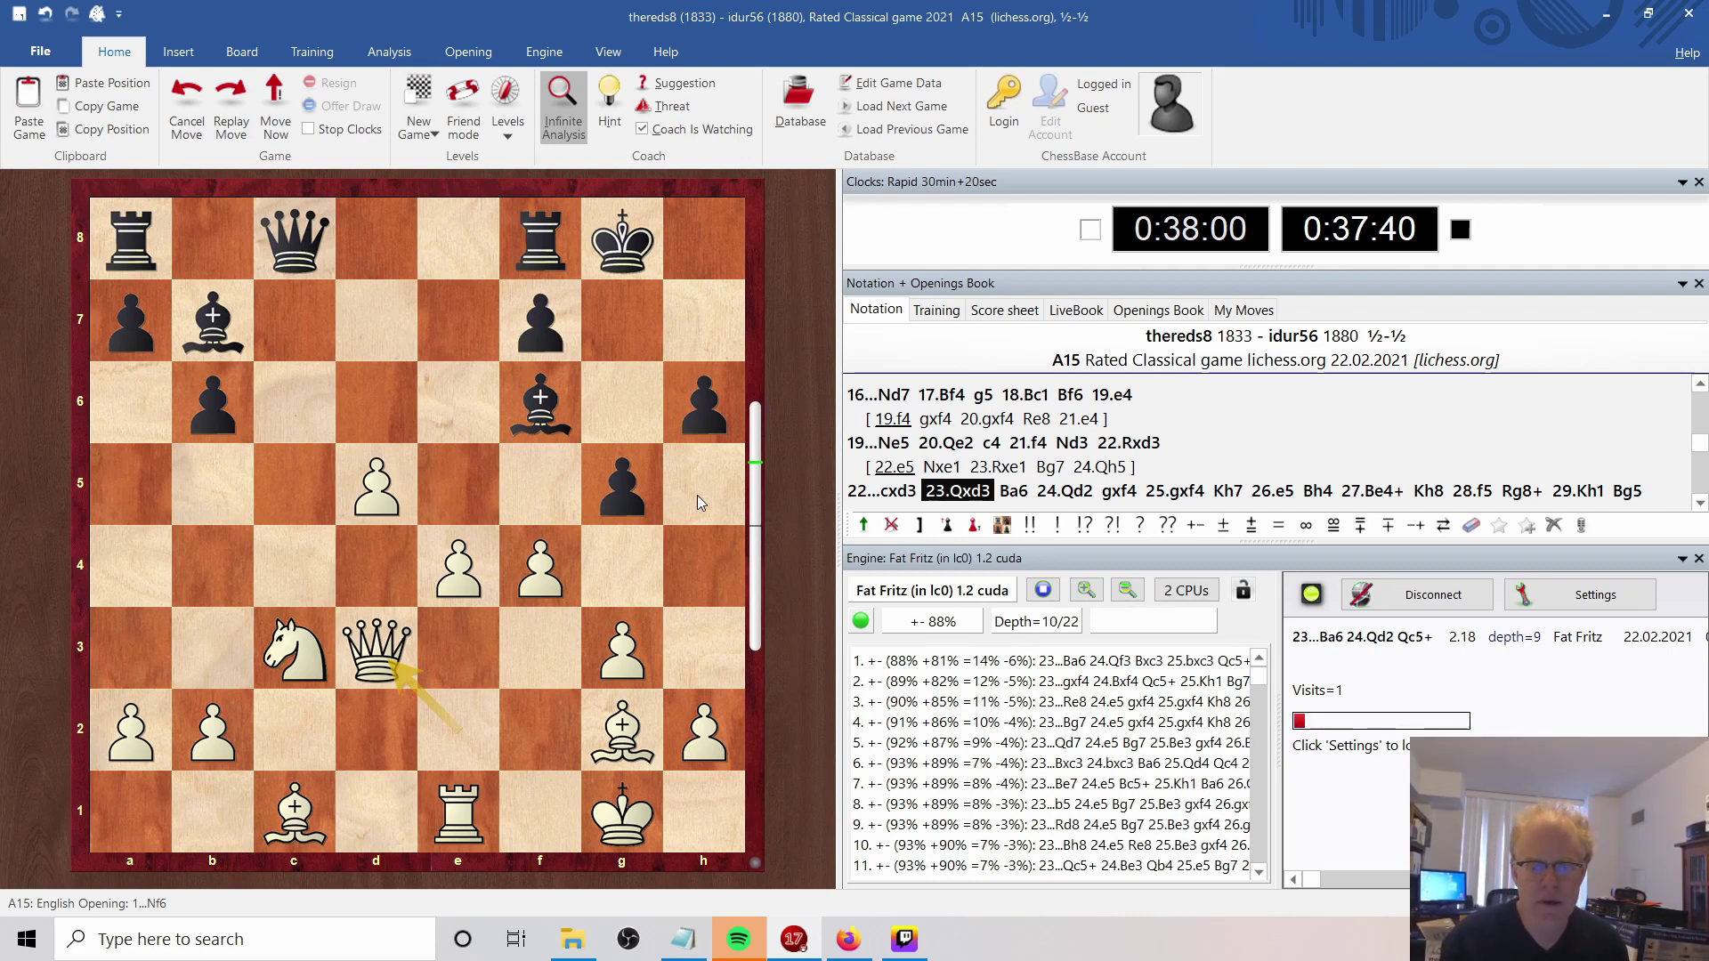
key("Right")
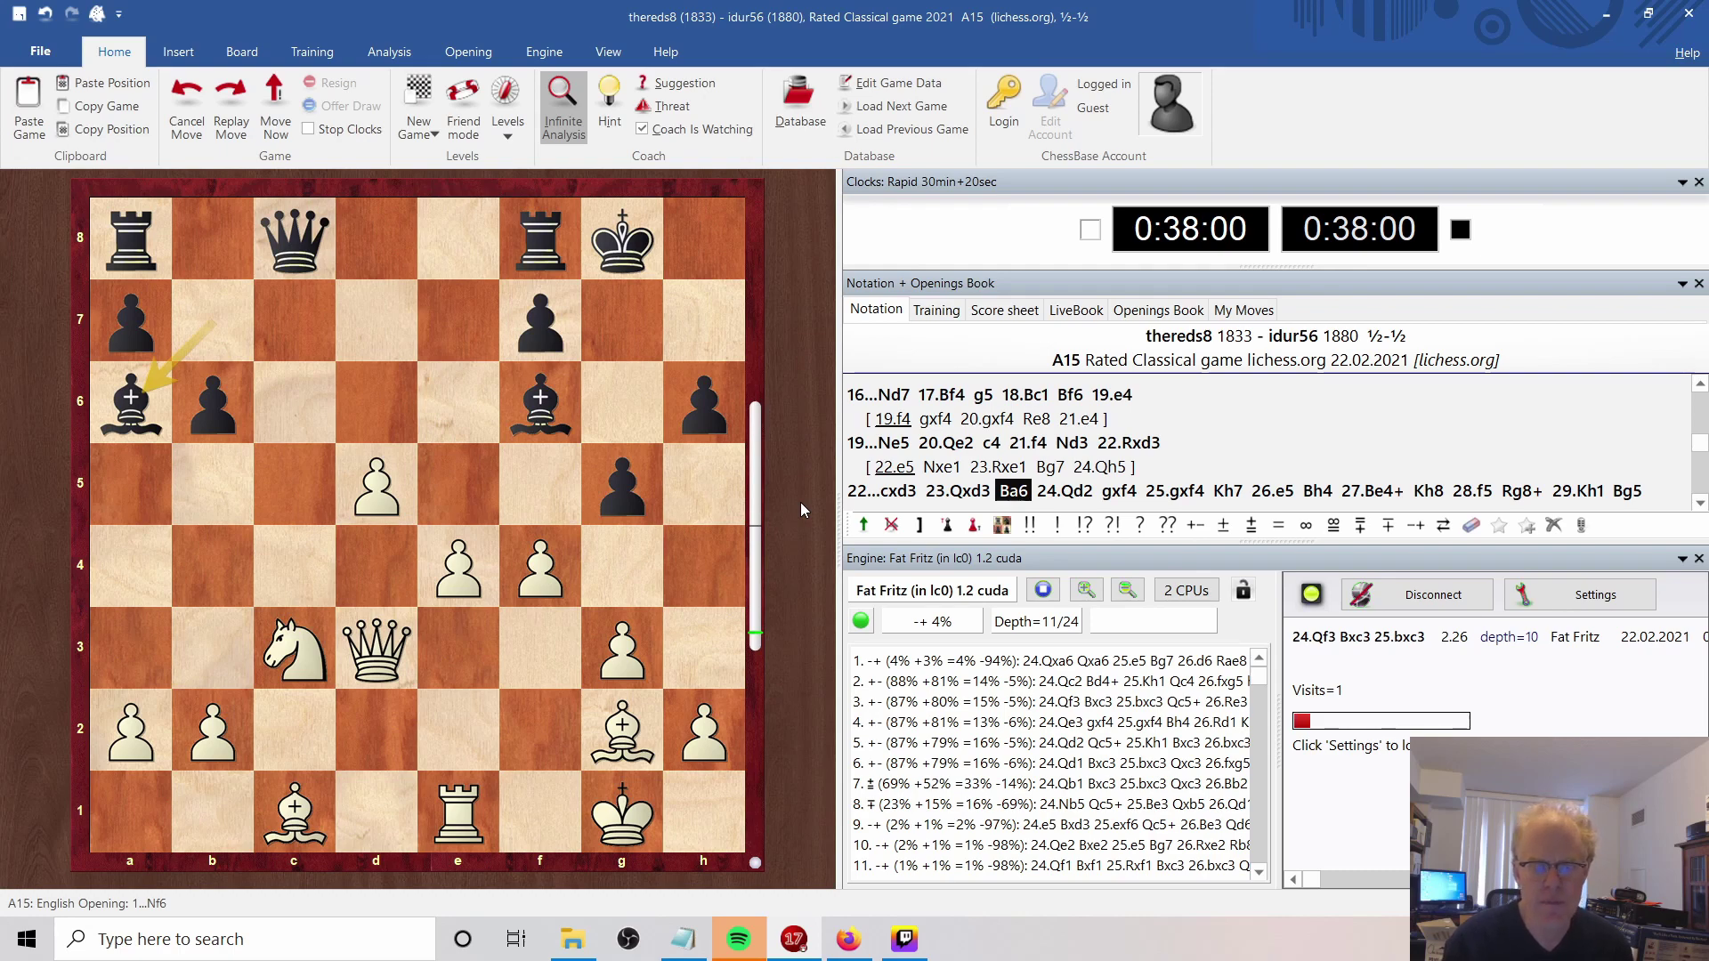
key("Right")
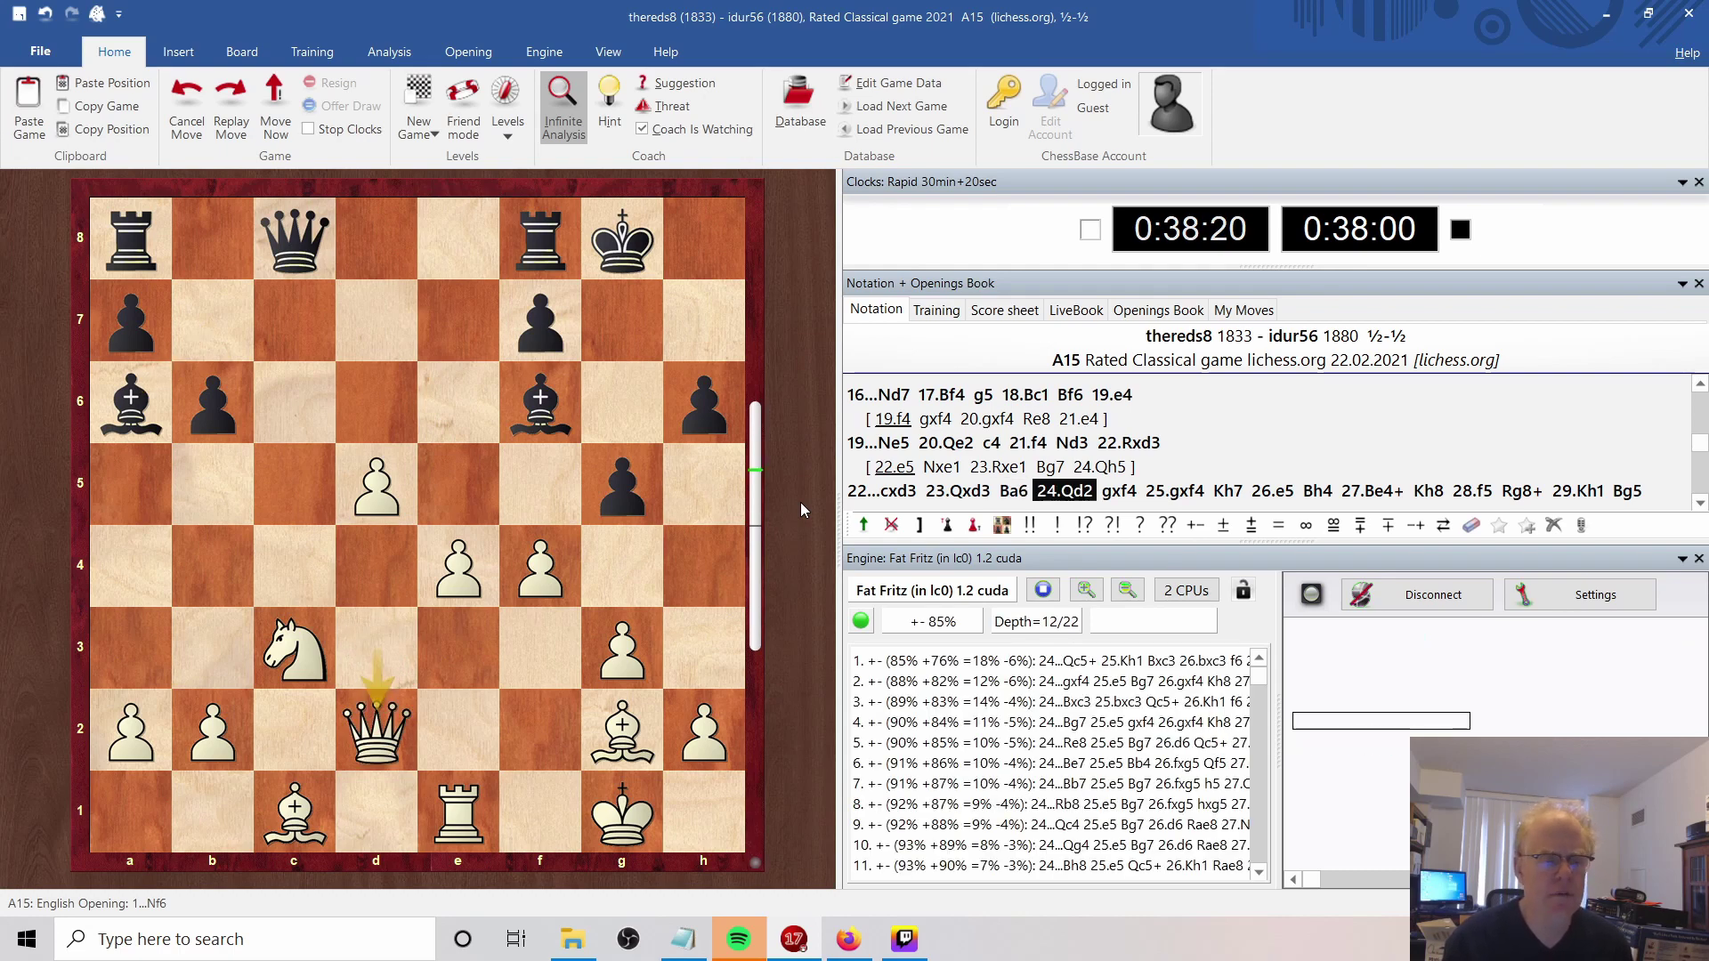
key("Right")
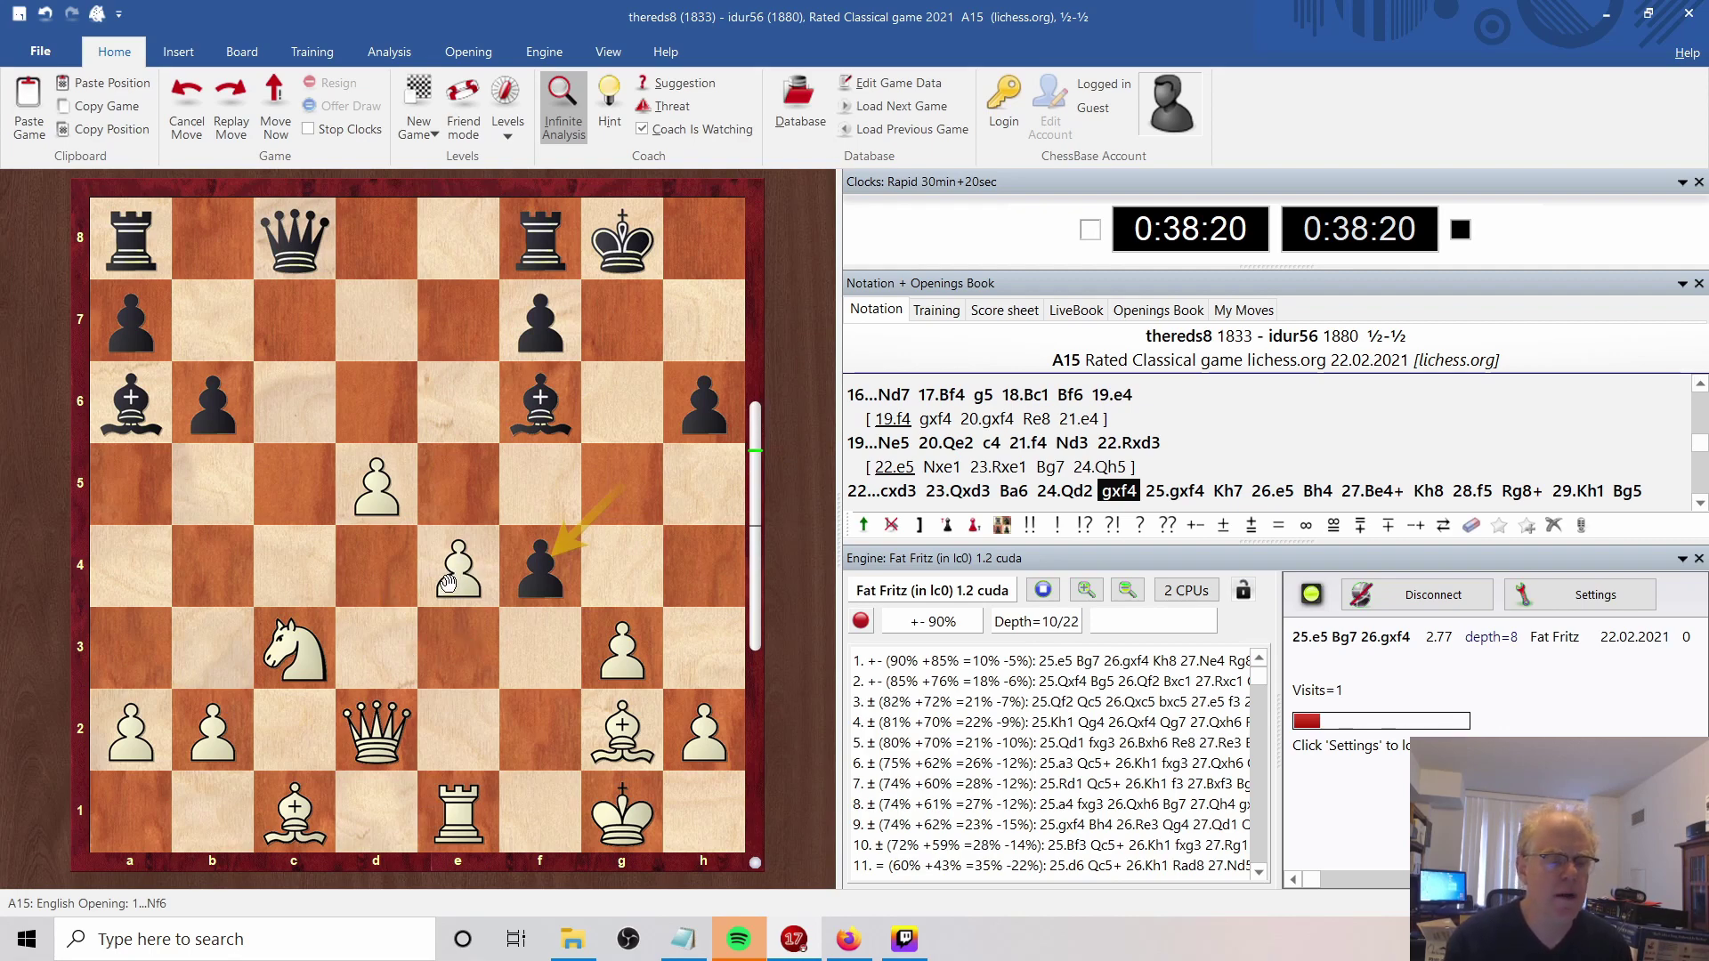
Add the variation 25.e5 Bg7 26.gxf4 Qg4 27.h3 as an alternative to 25.gxf4, and resume the main line at 25.gxf4.
left_click_drag(448, 579, 481, 448)
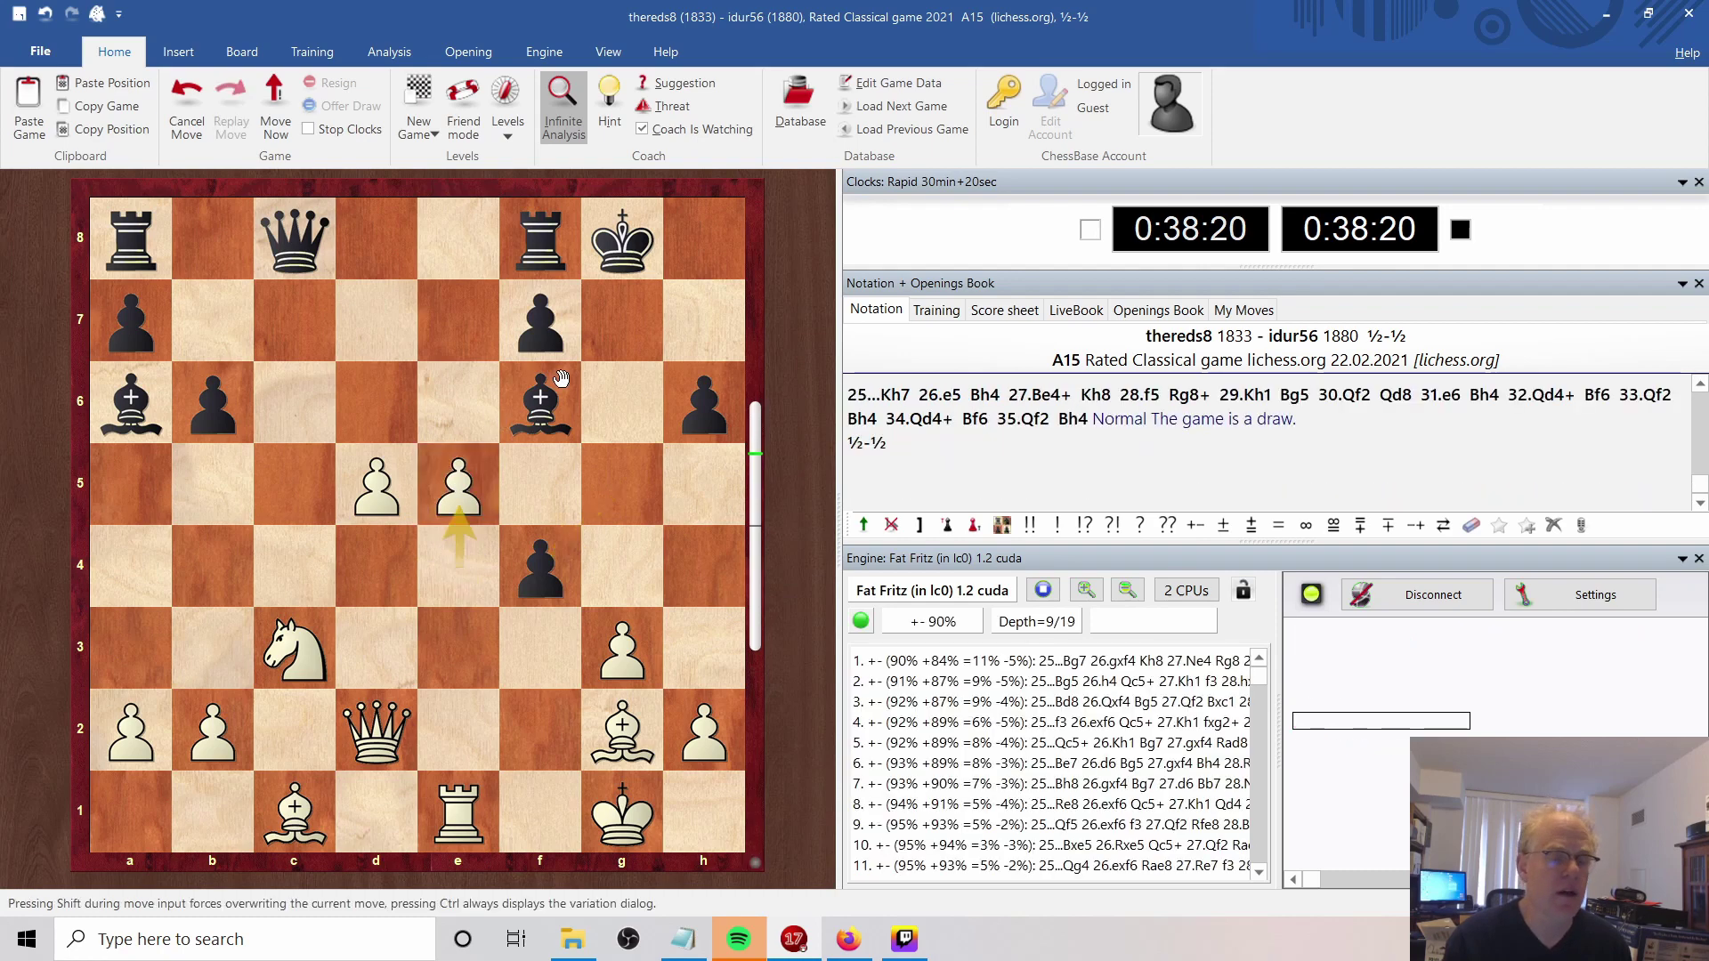
left_click_drag(544, 401, 620, 315)
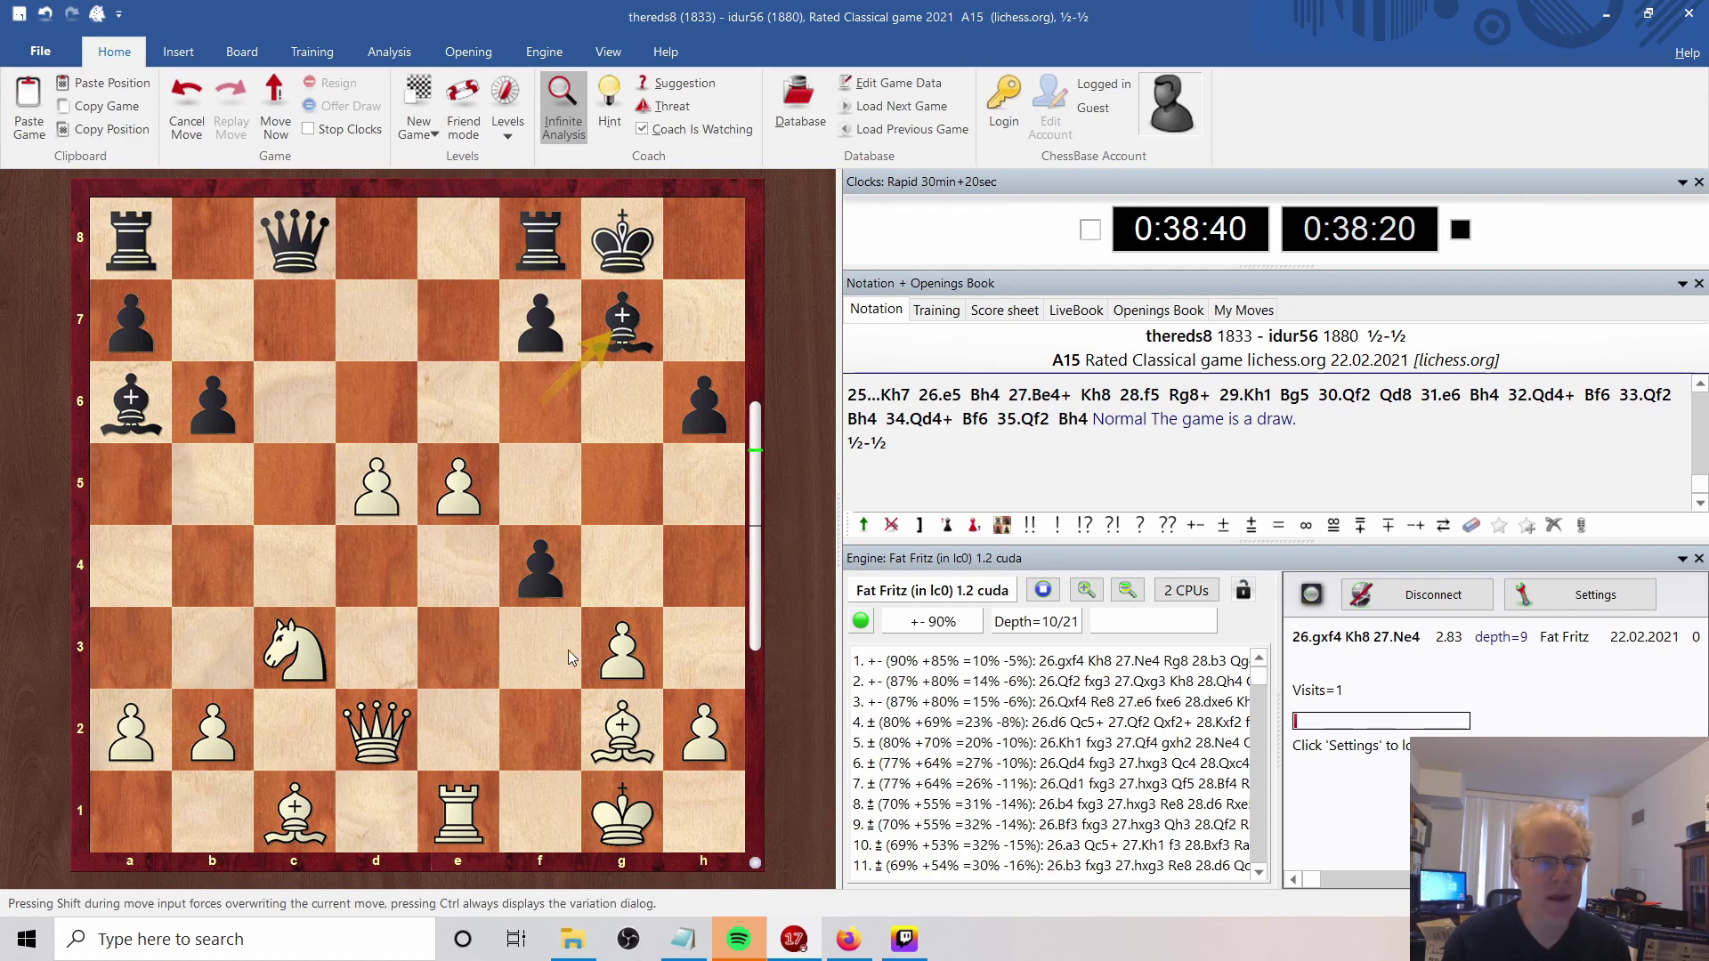
left_click_drag(632, 659, 559, 568)
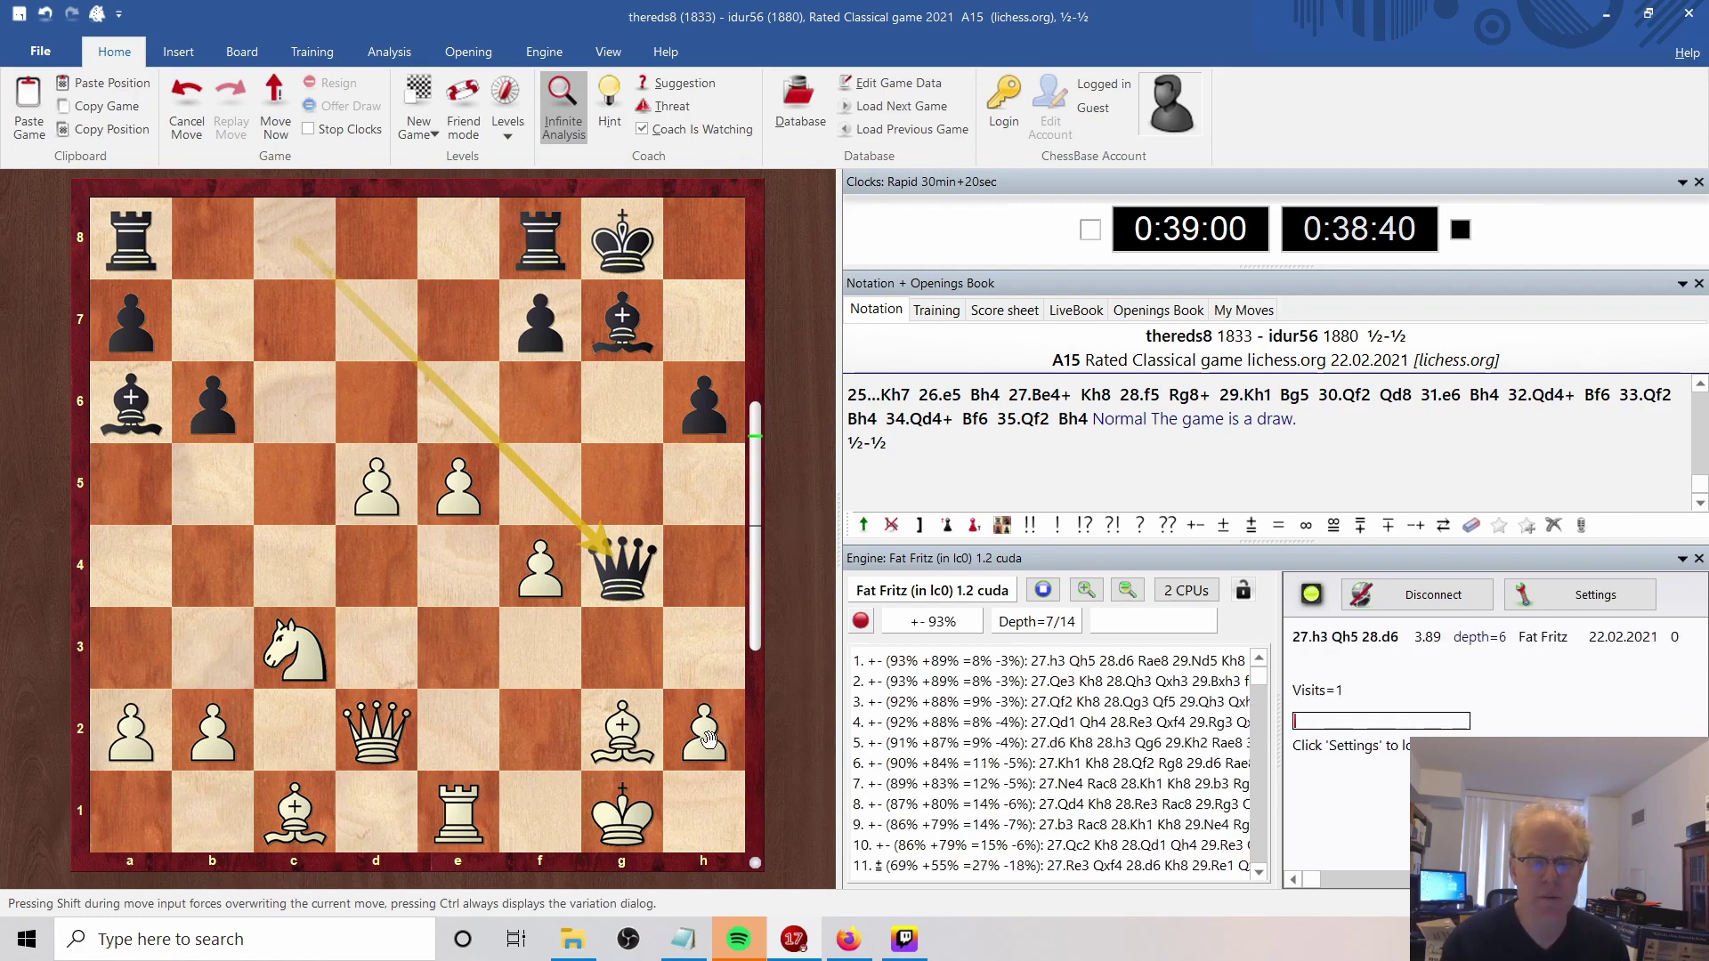
left_click_drag(719, 728, 705, 668)
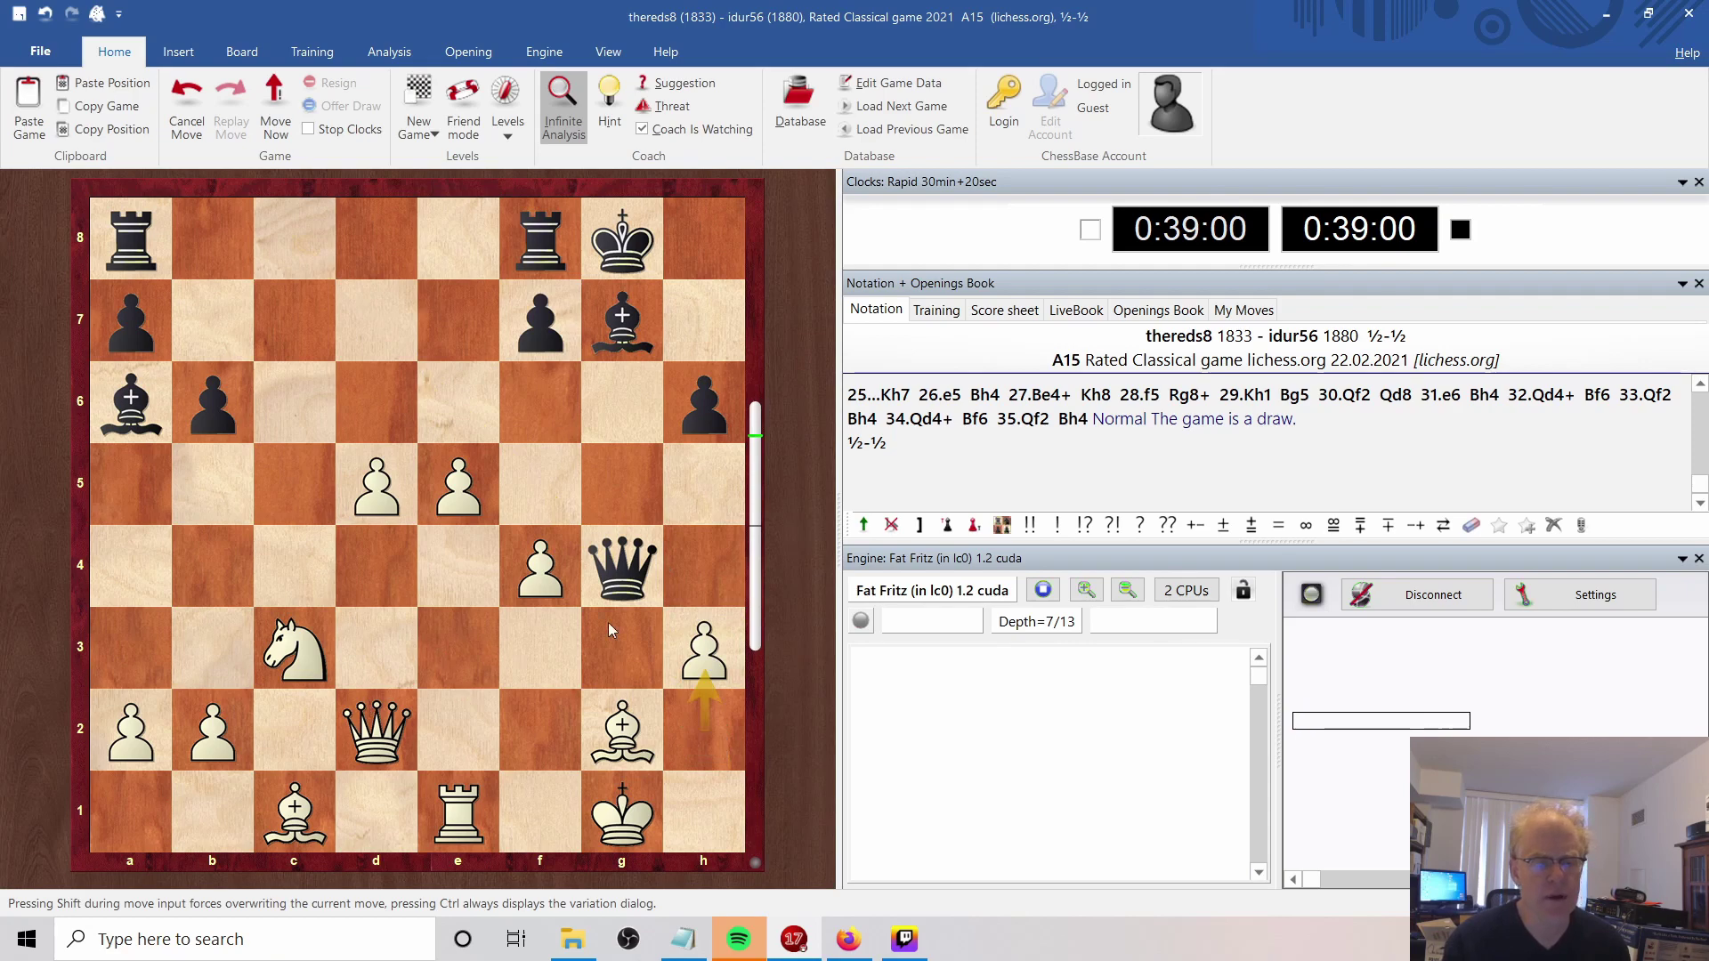
left_click(889, 384)
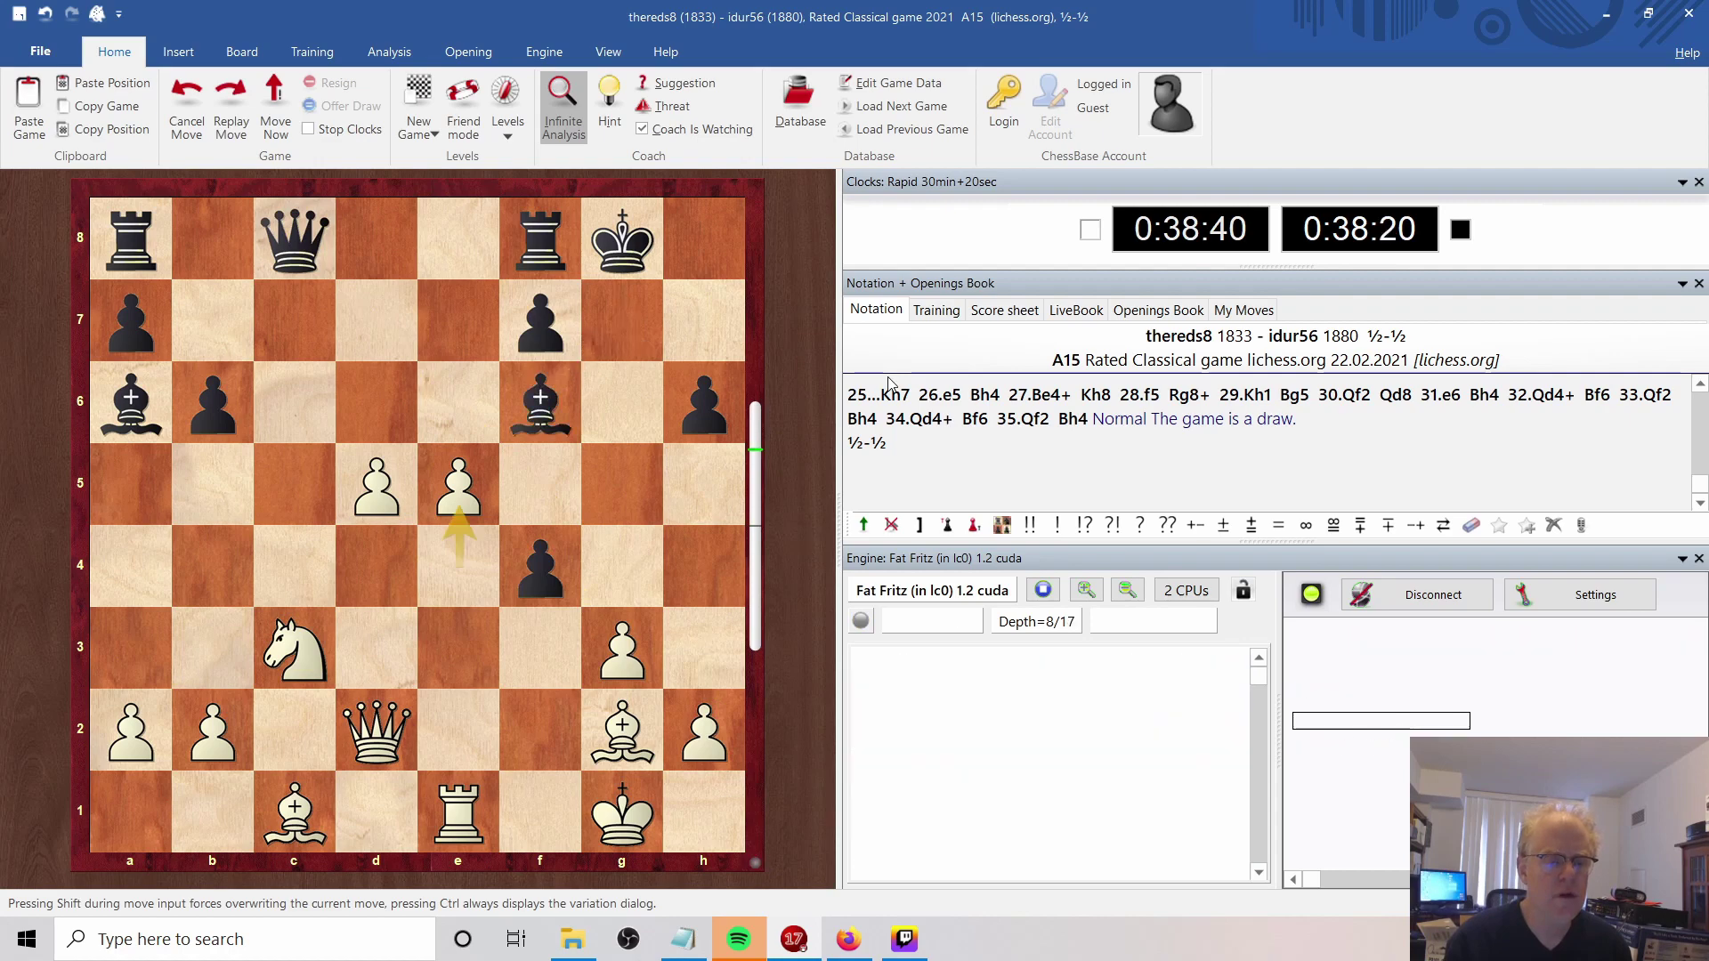
key("Left")
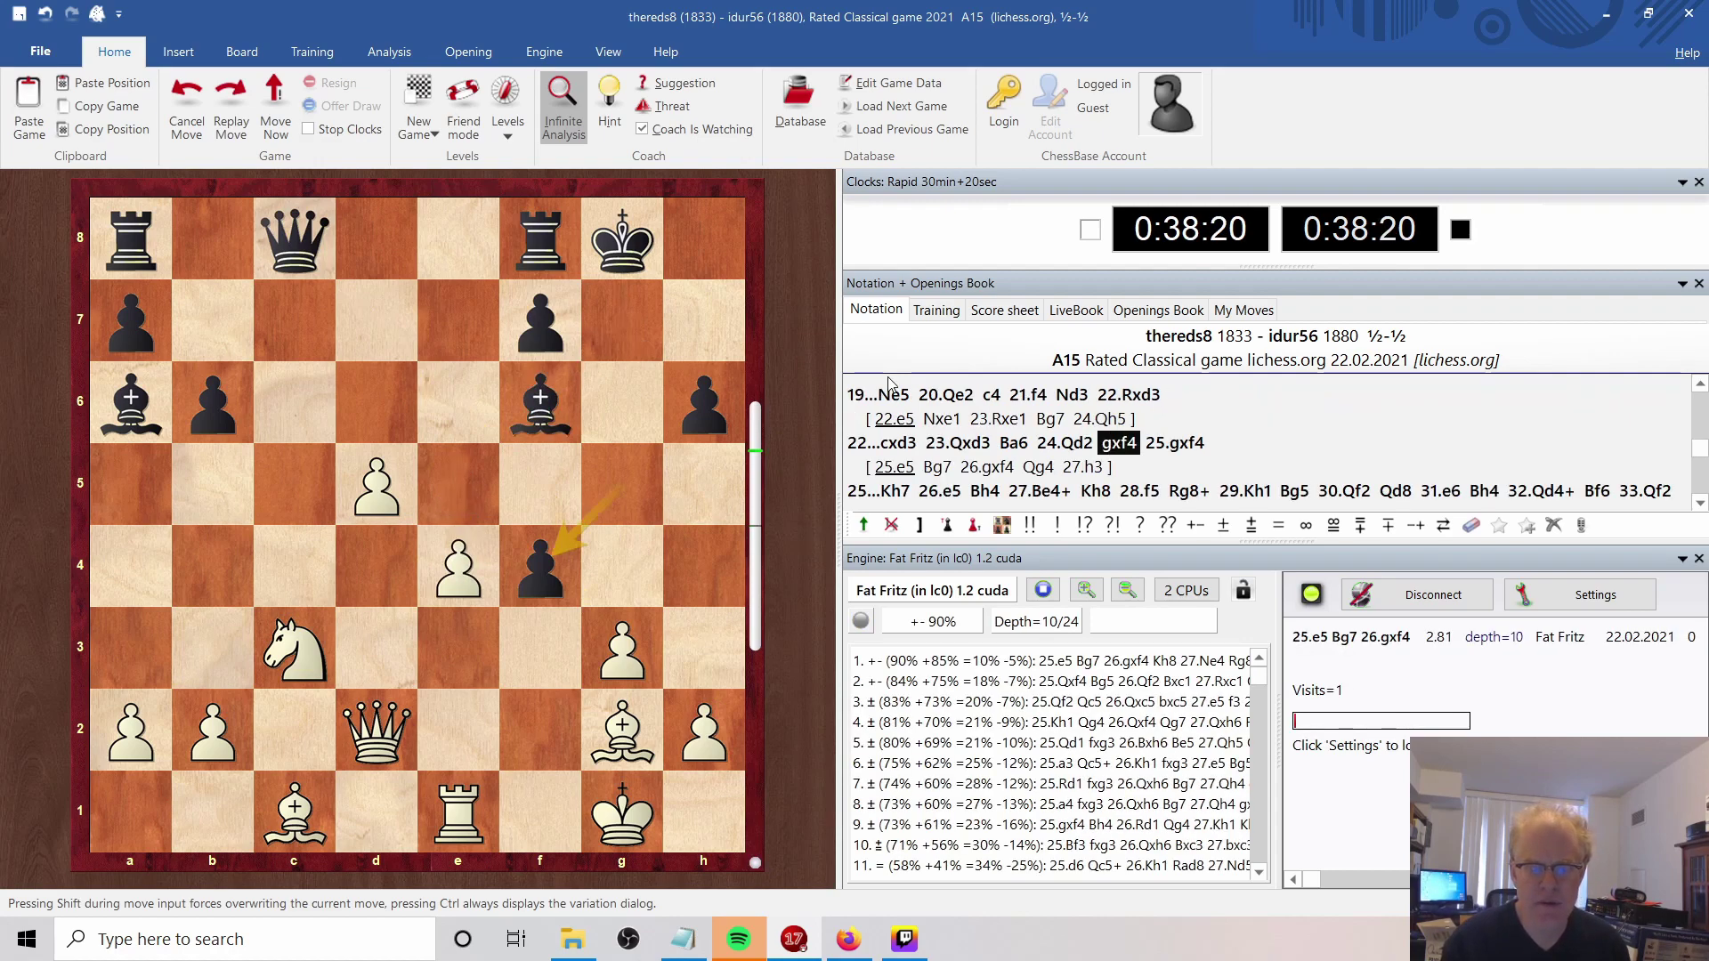
key("Right")
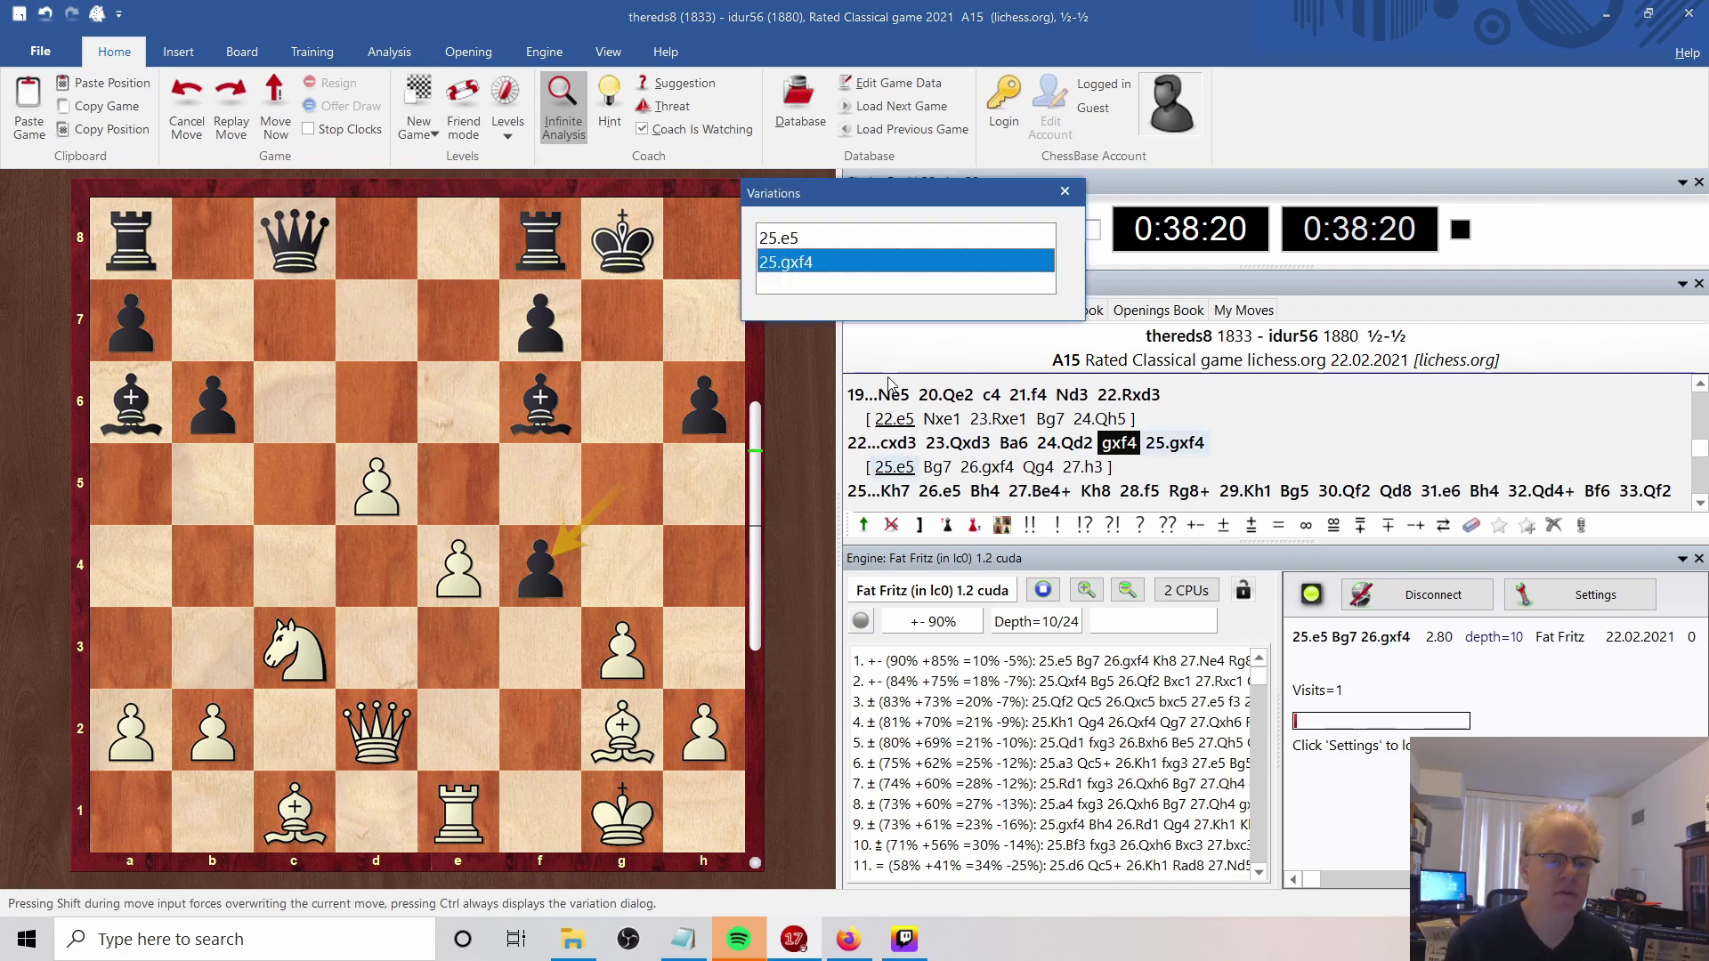
key("Return")
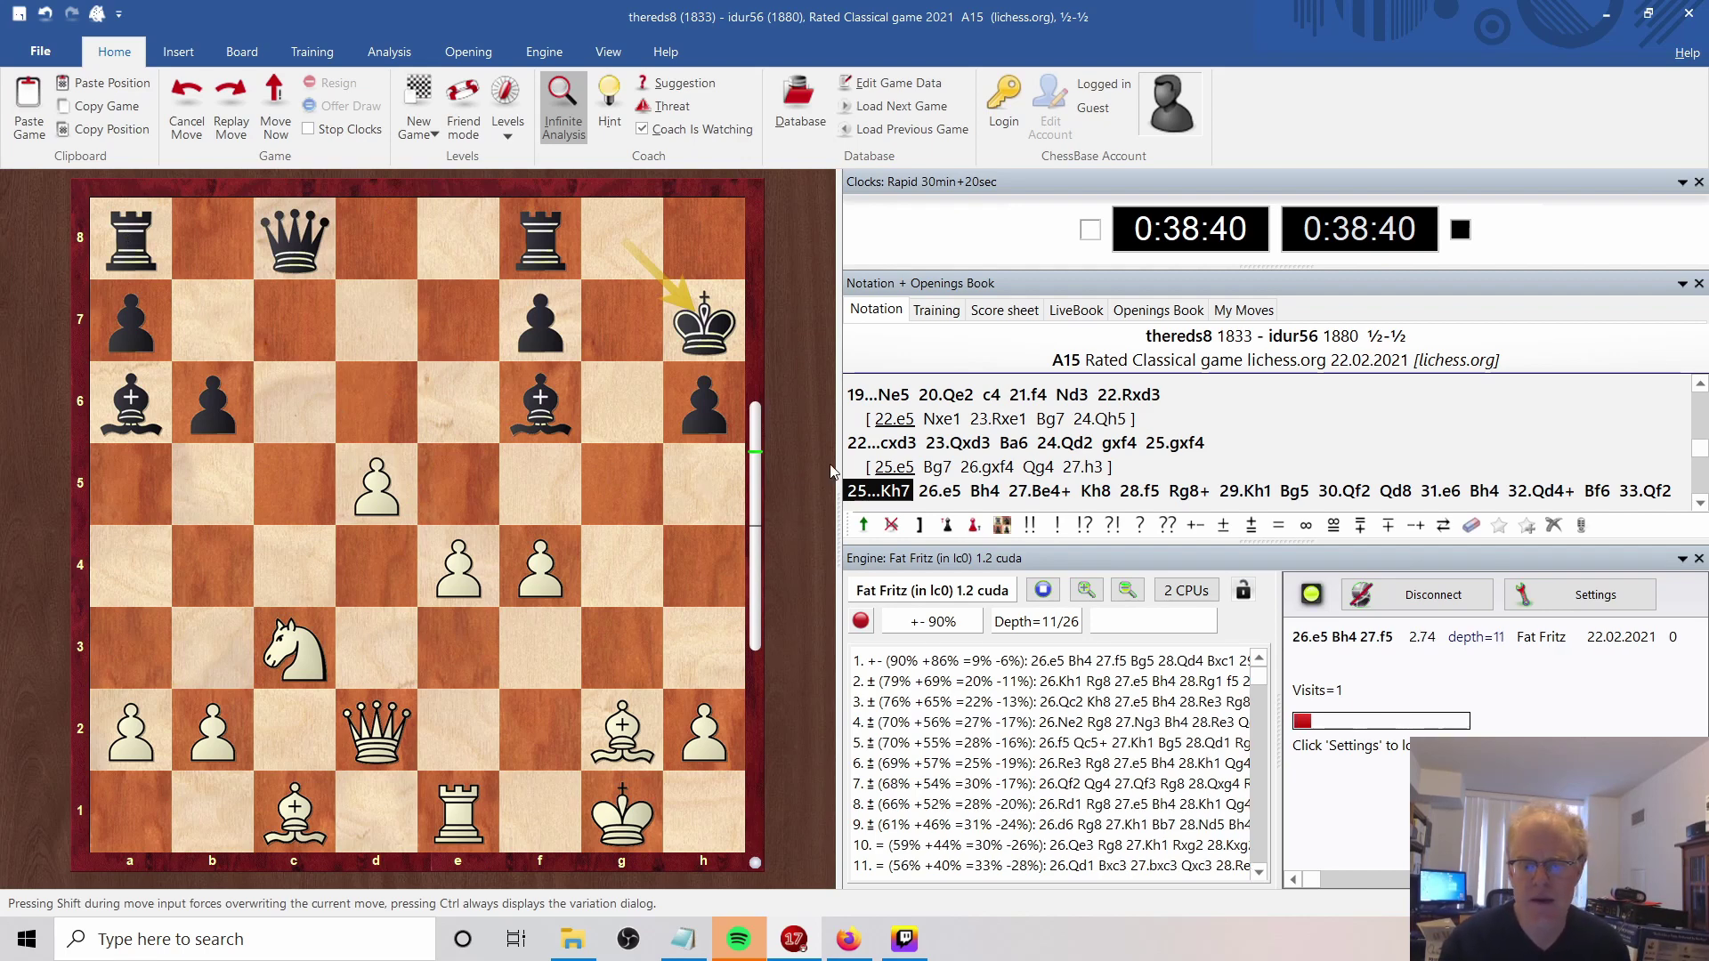
Add the variation 27.f5 Bxe1 28.Qxh6+ Kg8 29.f6 as an alternative to 27.Be4+.
key("Right")
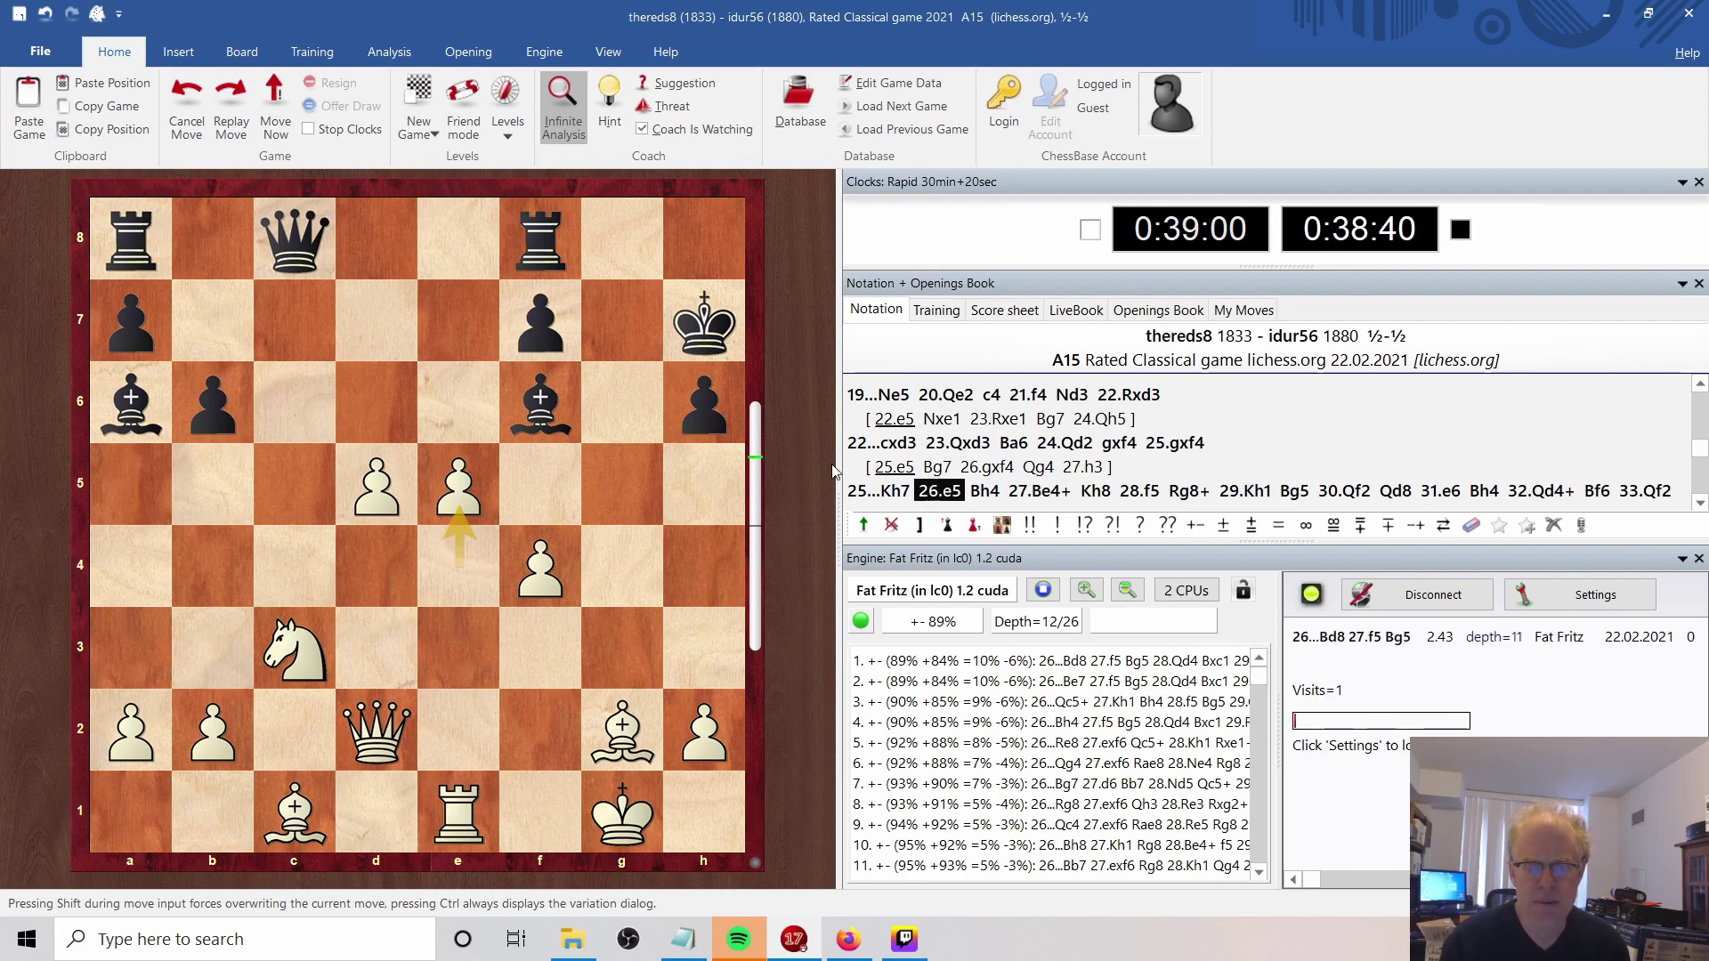
key("Right")
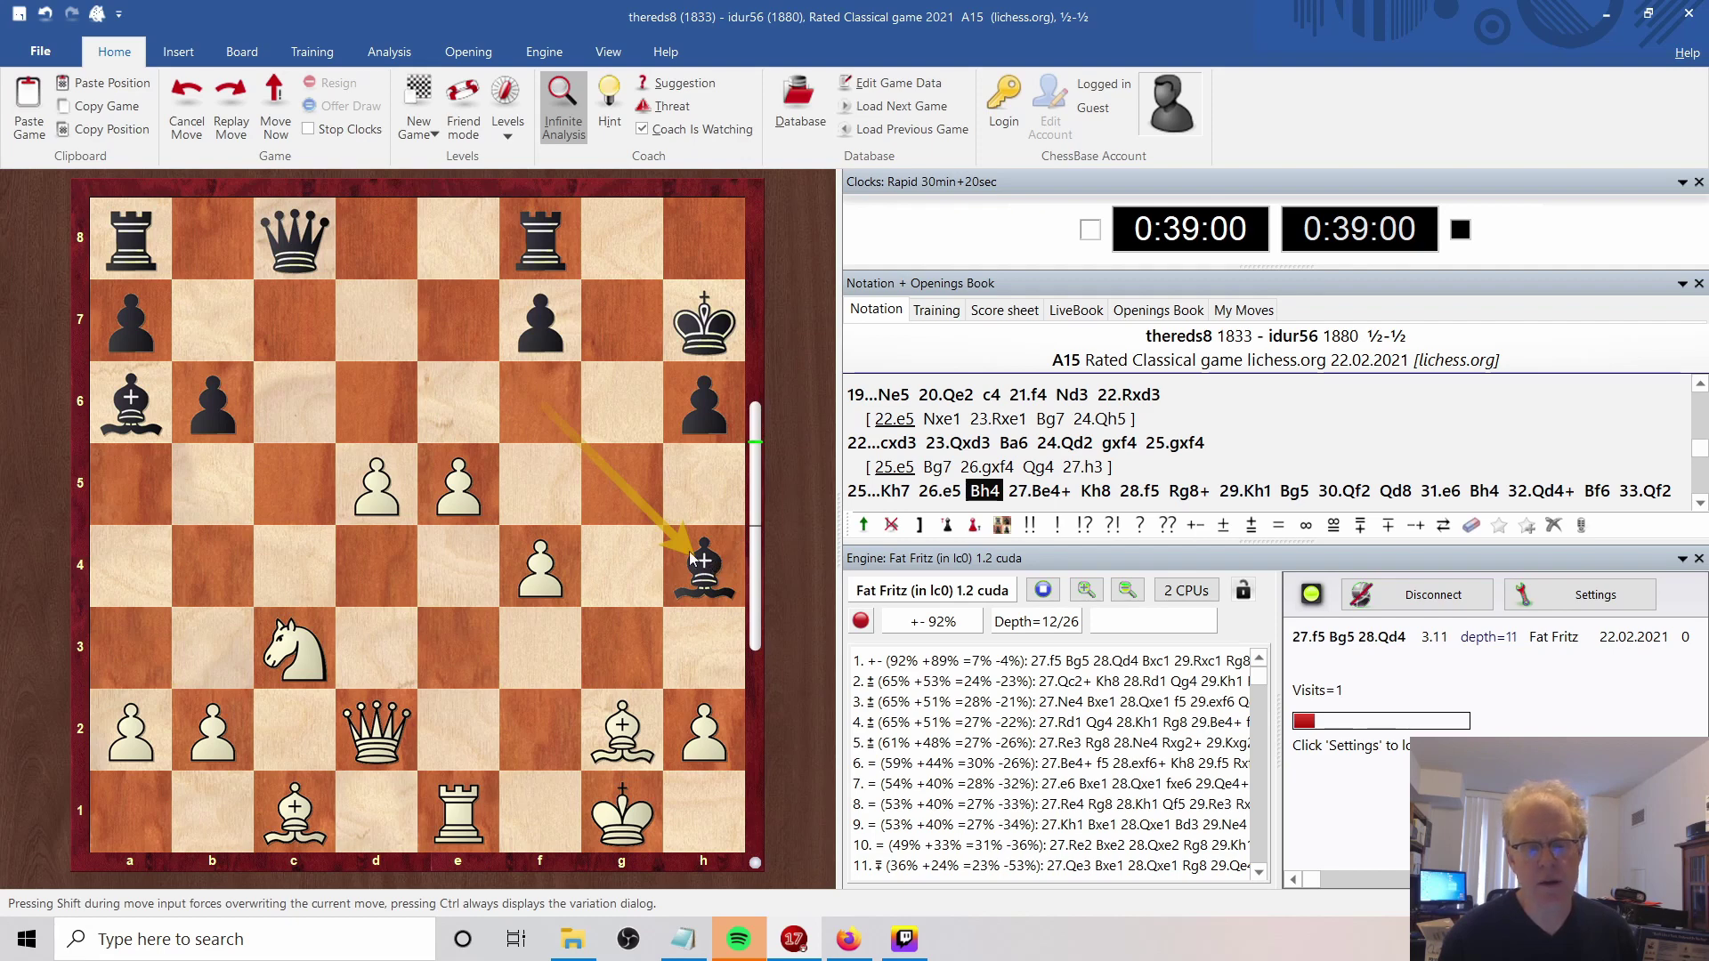
left_click_drag(541, 566, 543, 481)
left_click_drag(703, 566, 451, 810)
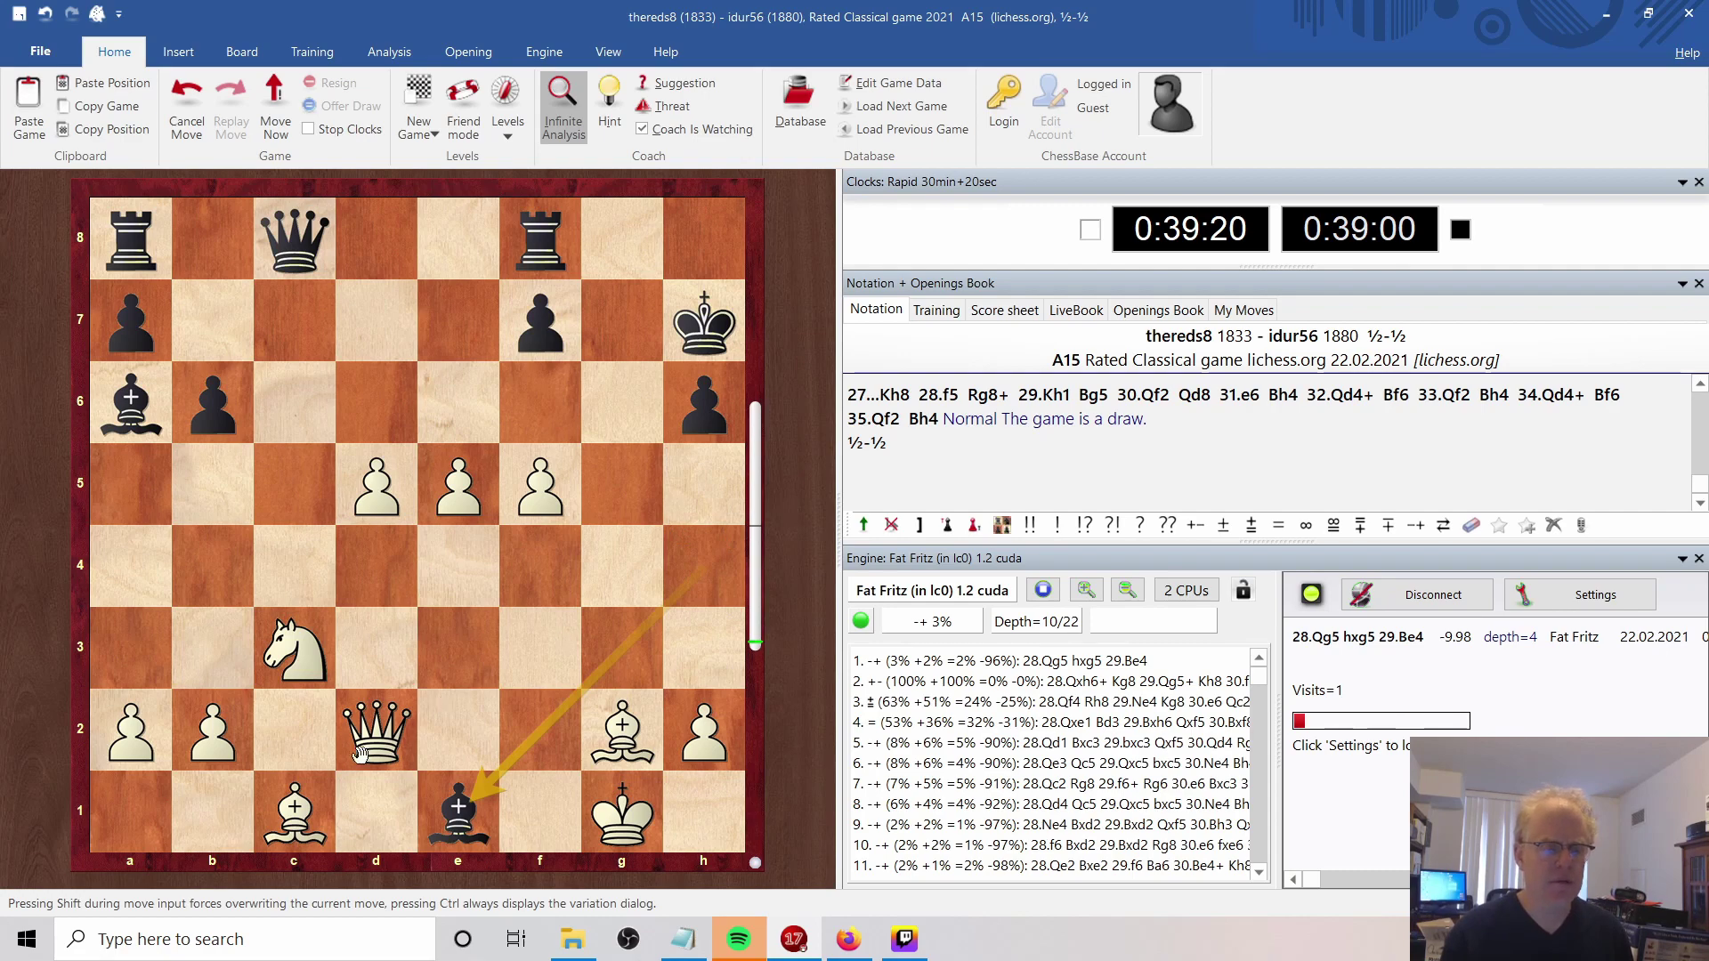
left_click_drag(377, 730, 703, 405)
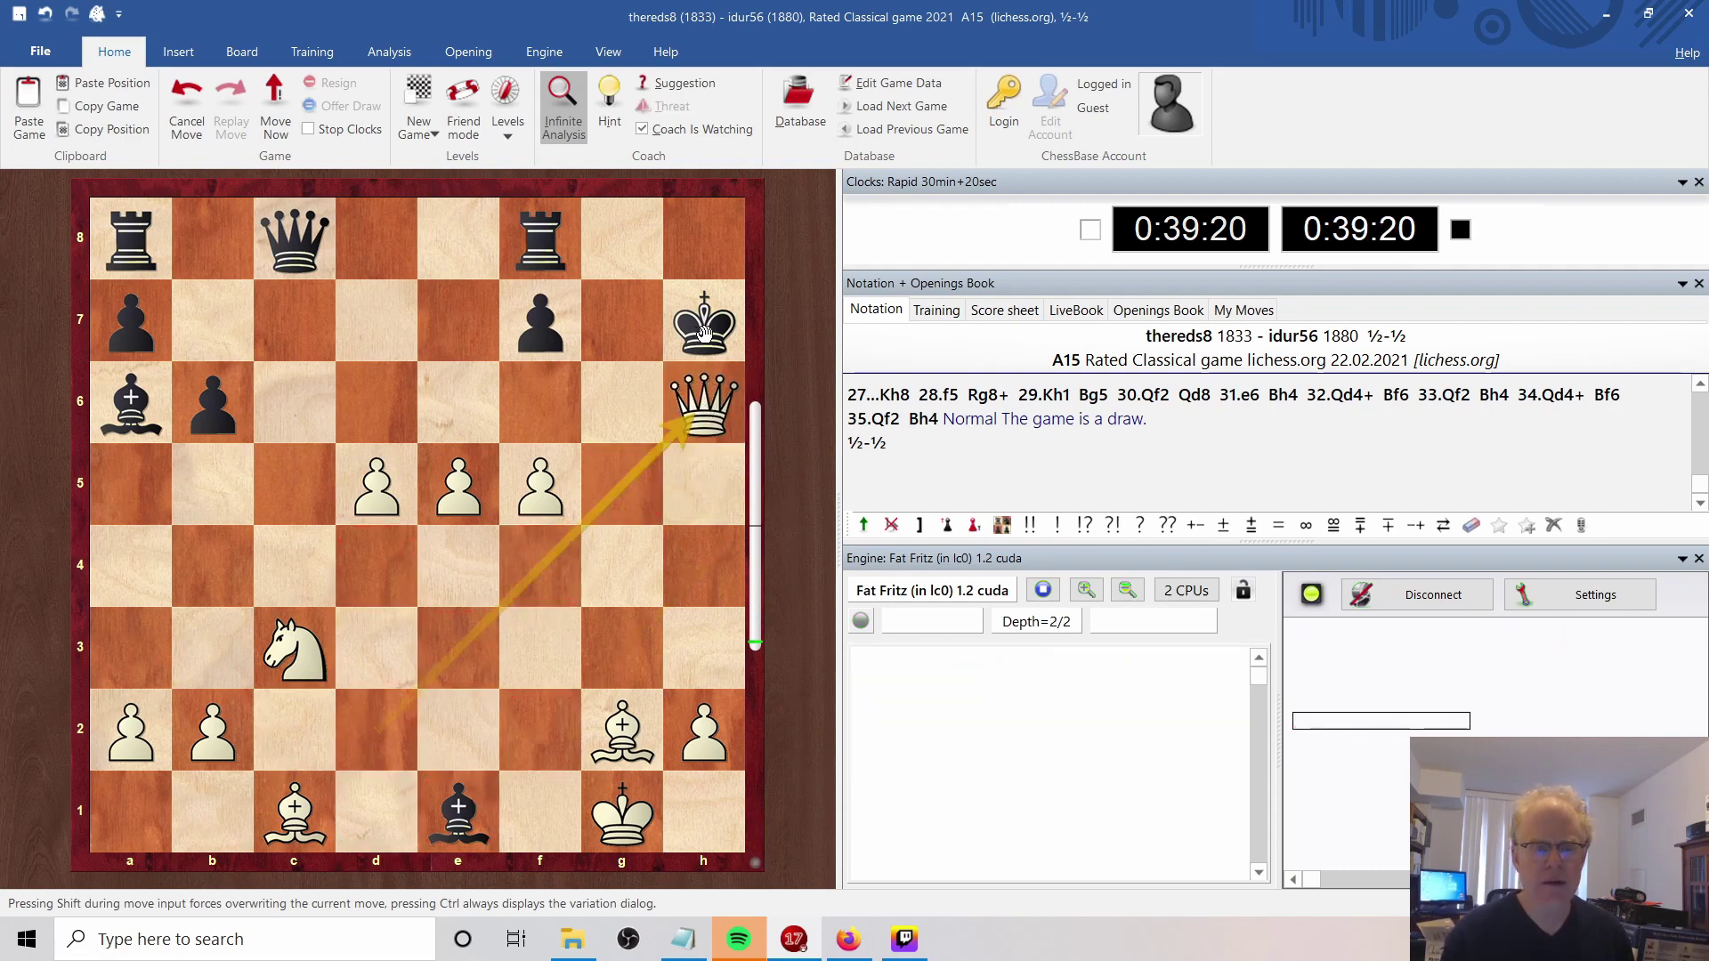
left_click_drag(703, 334, 630, 253)
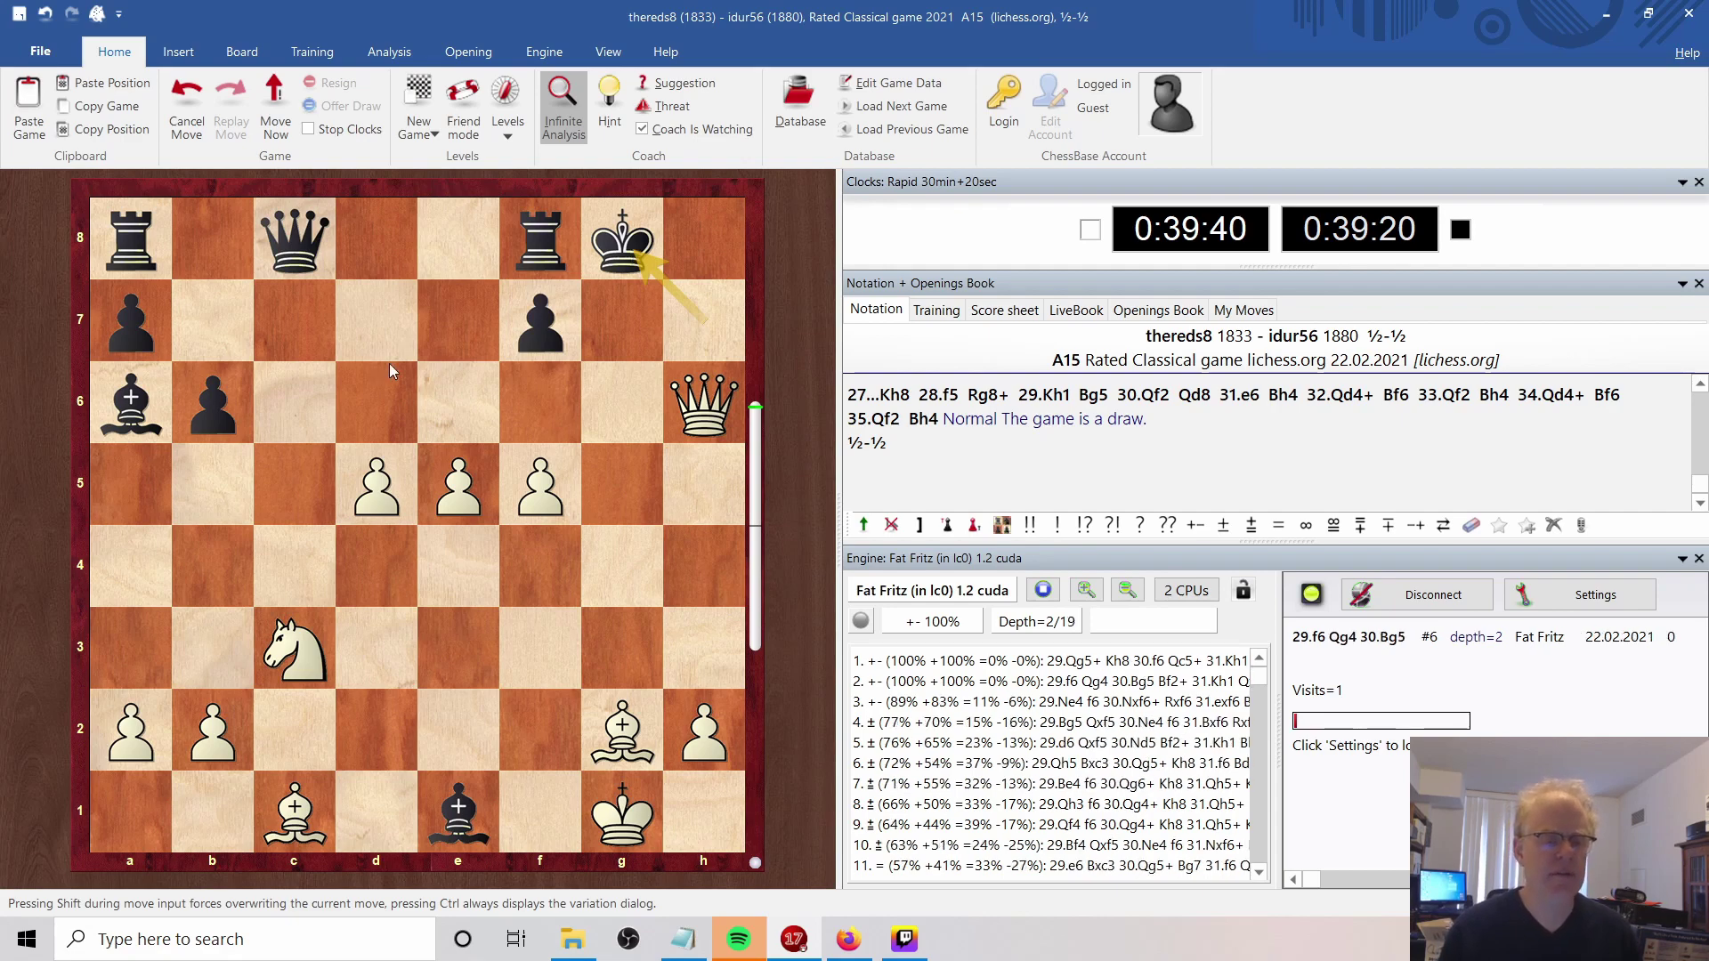
left_click(539, 485)
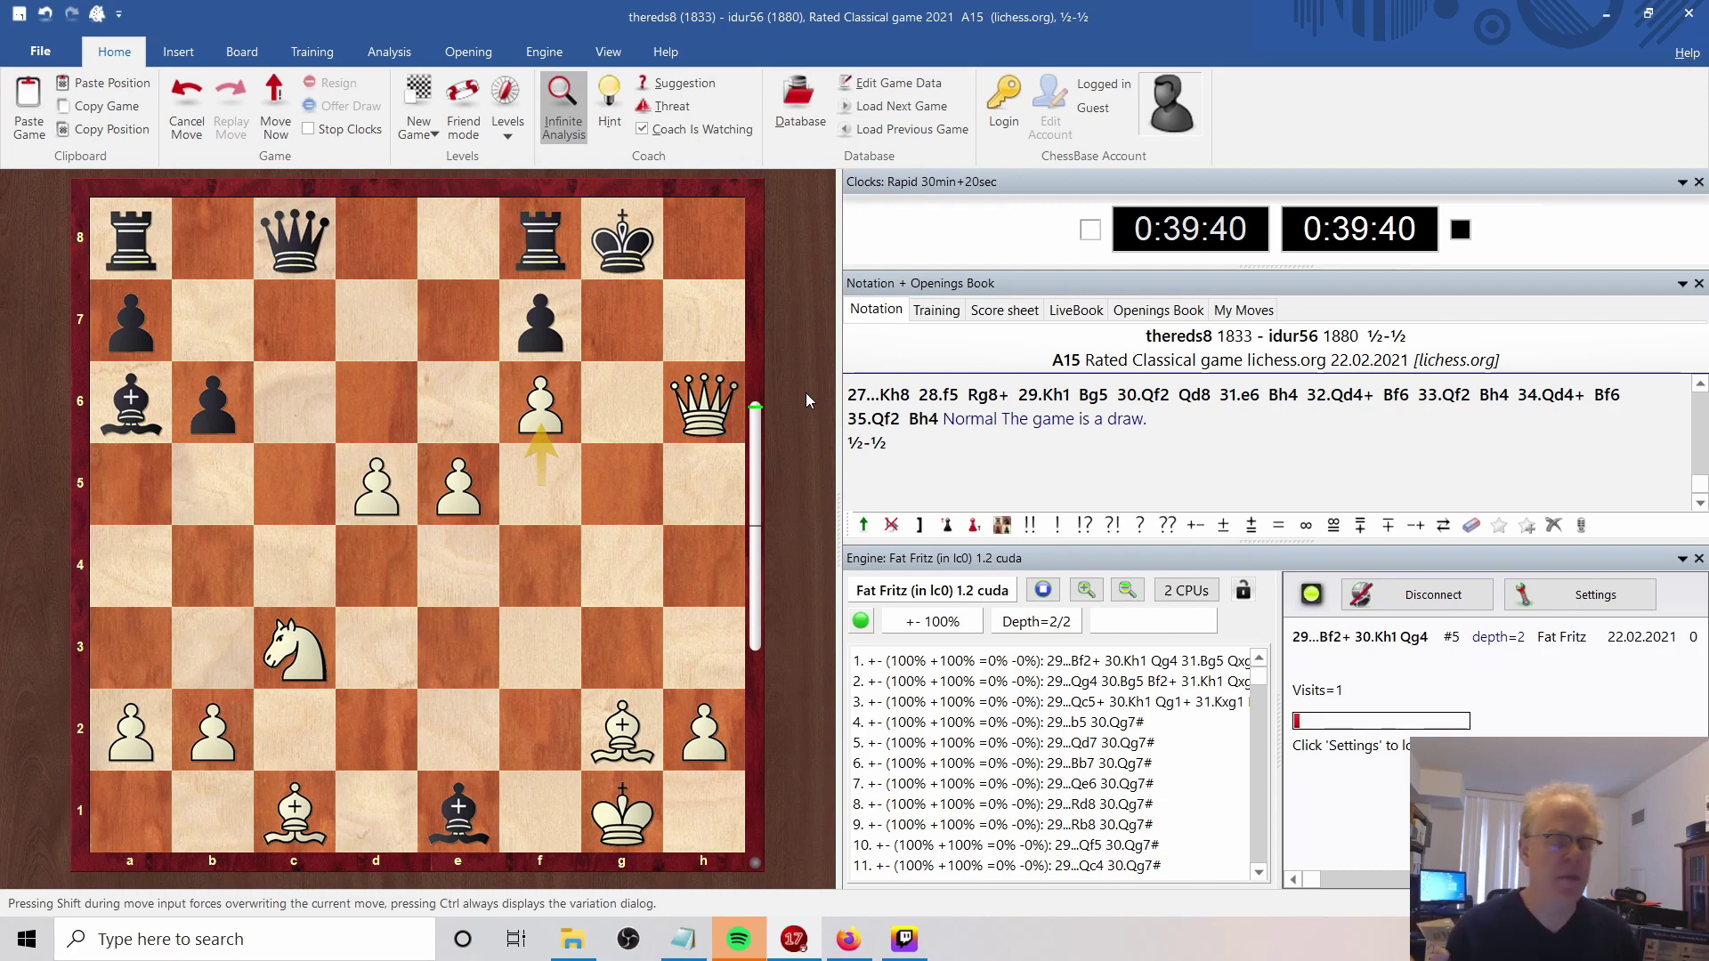
Return to the main line and compare the engine's evaluations before and after 27.Be4+.
key("Left")
key("Left")
key("Left")
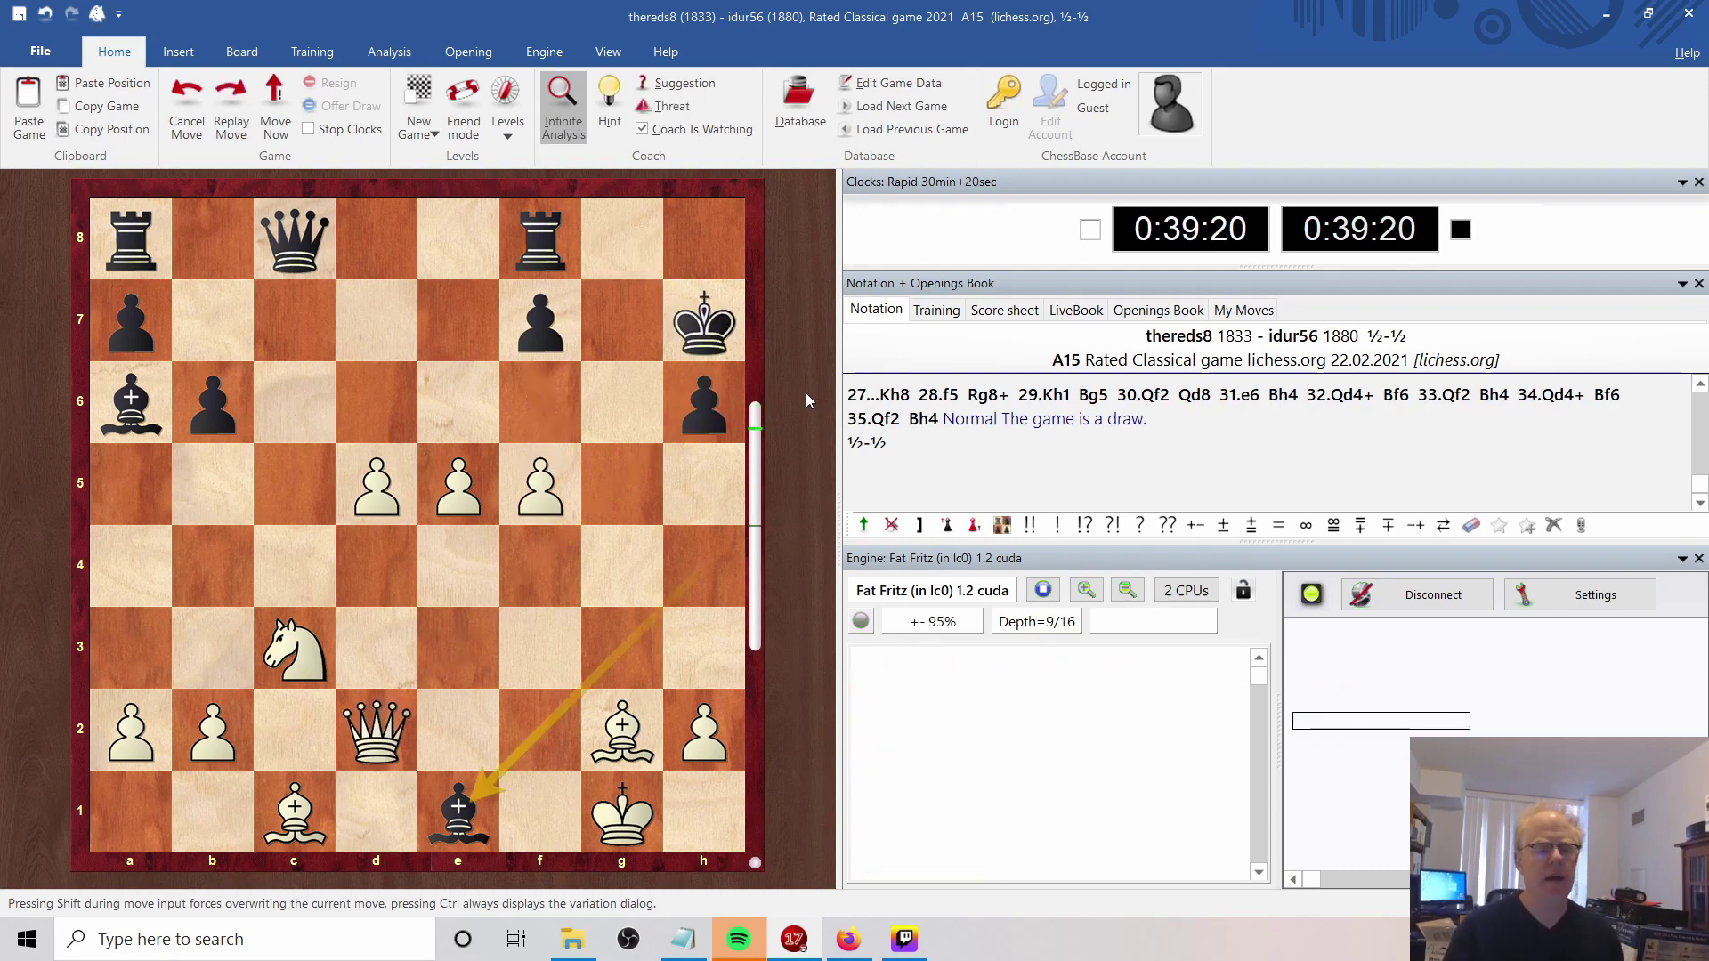
key("Left")
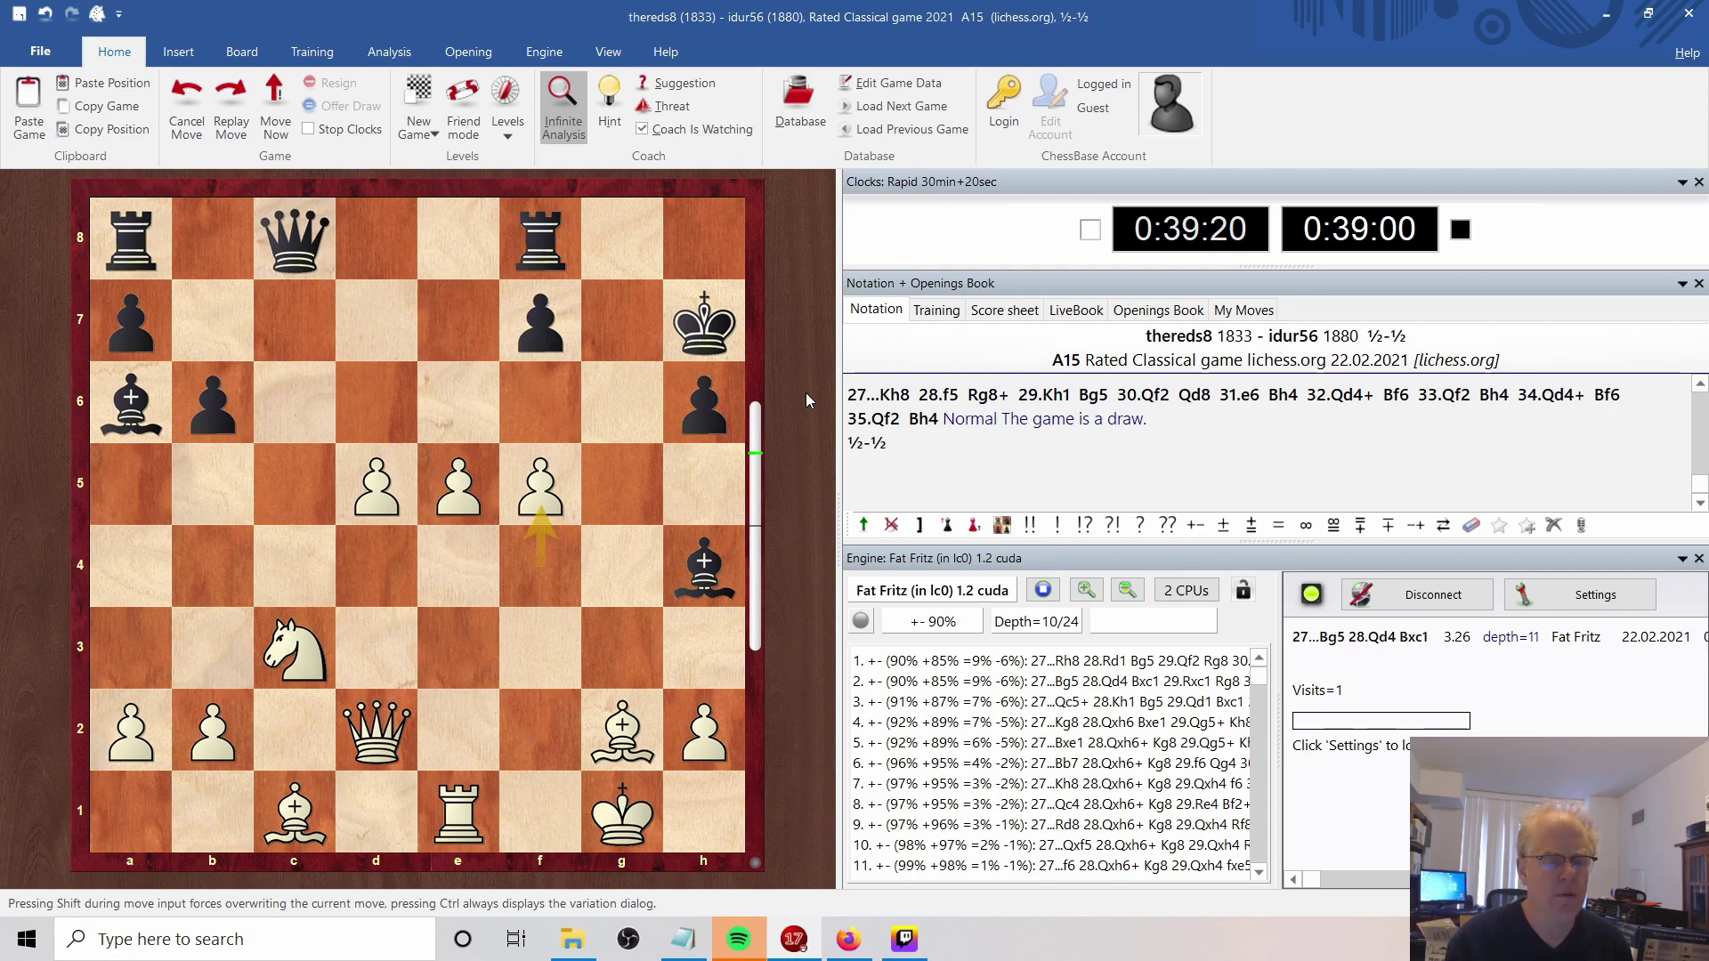
key("Left")
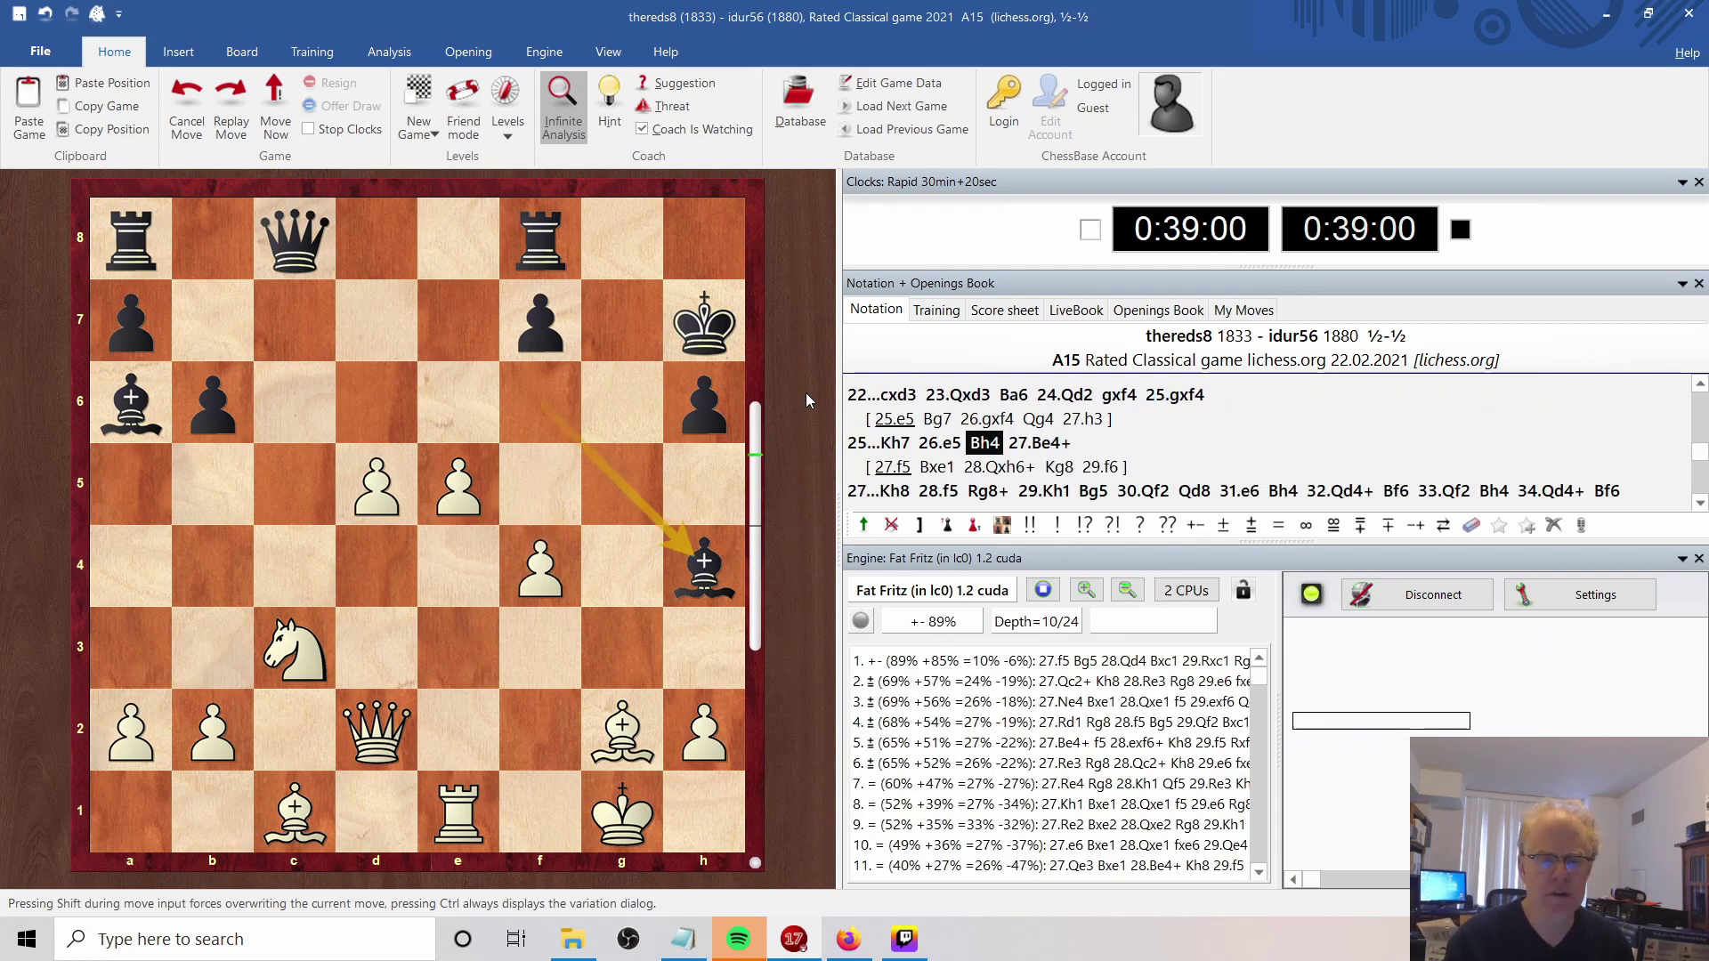
key("Right")
key("Return")
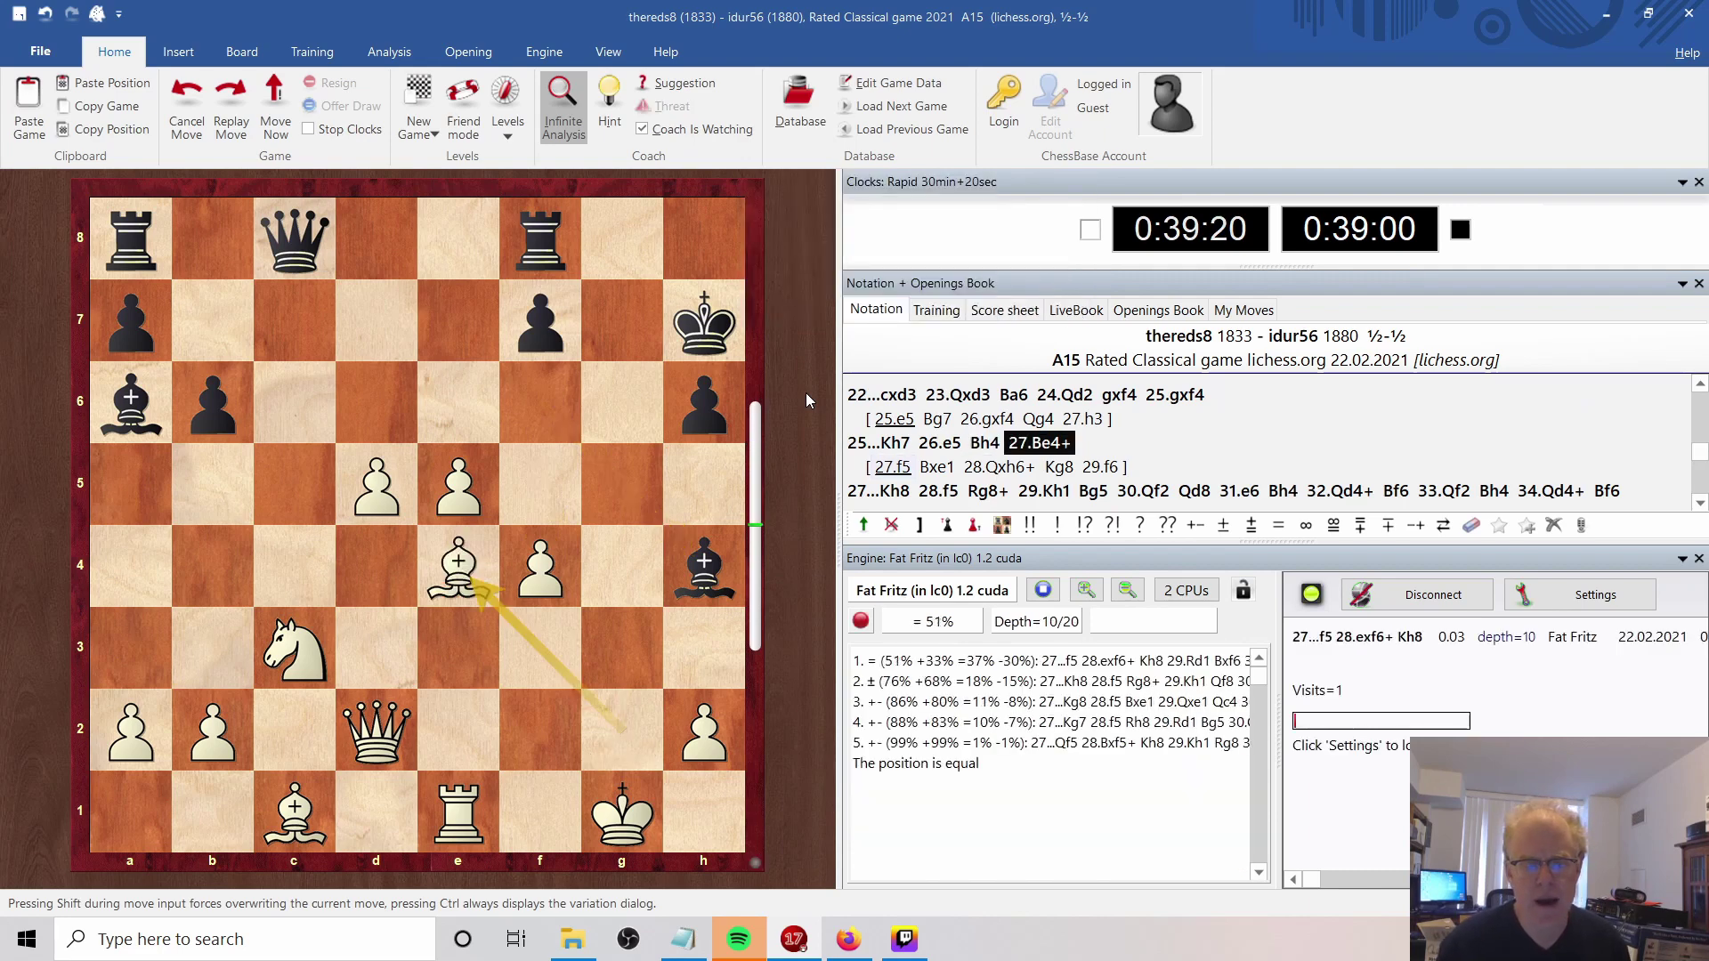
key("Left")
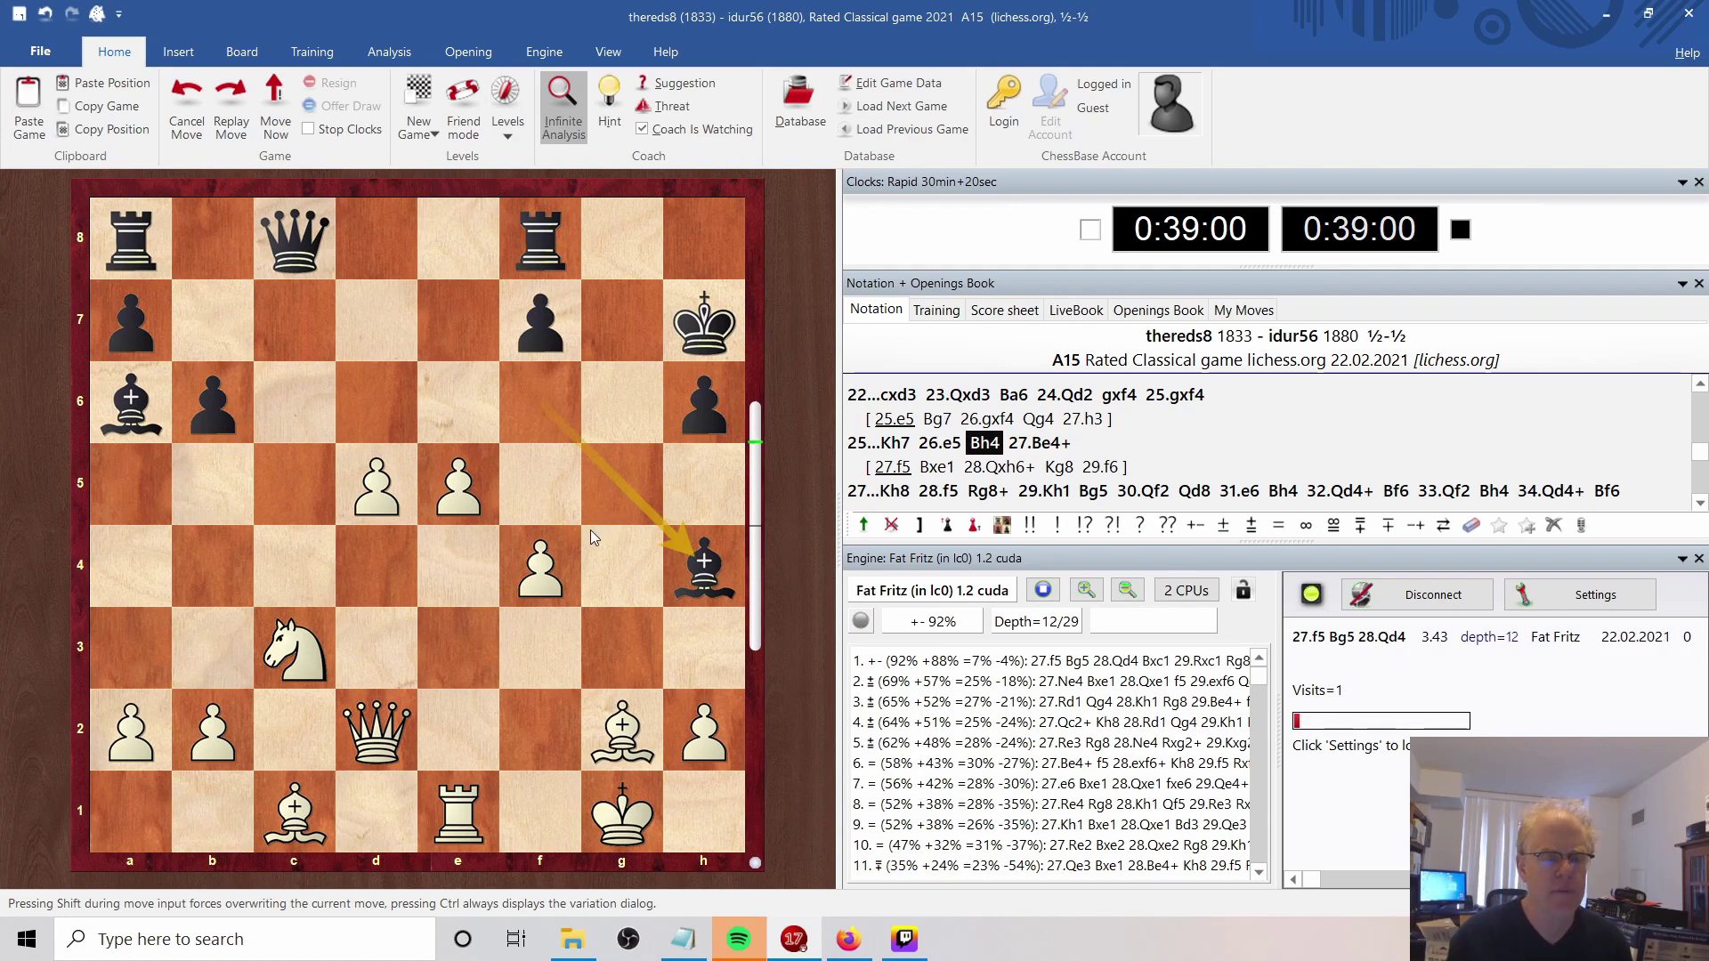
key("Right")
key("Return")
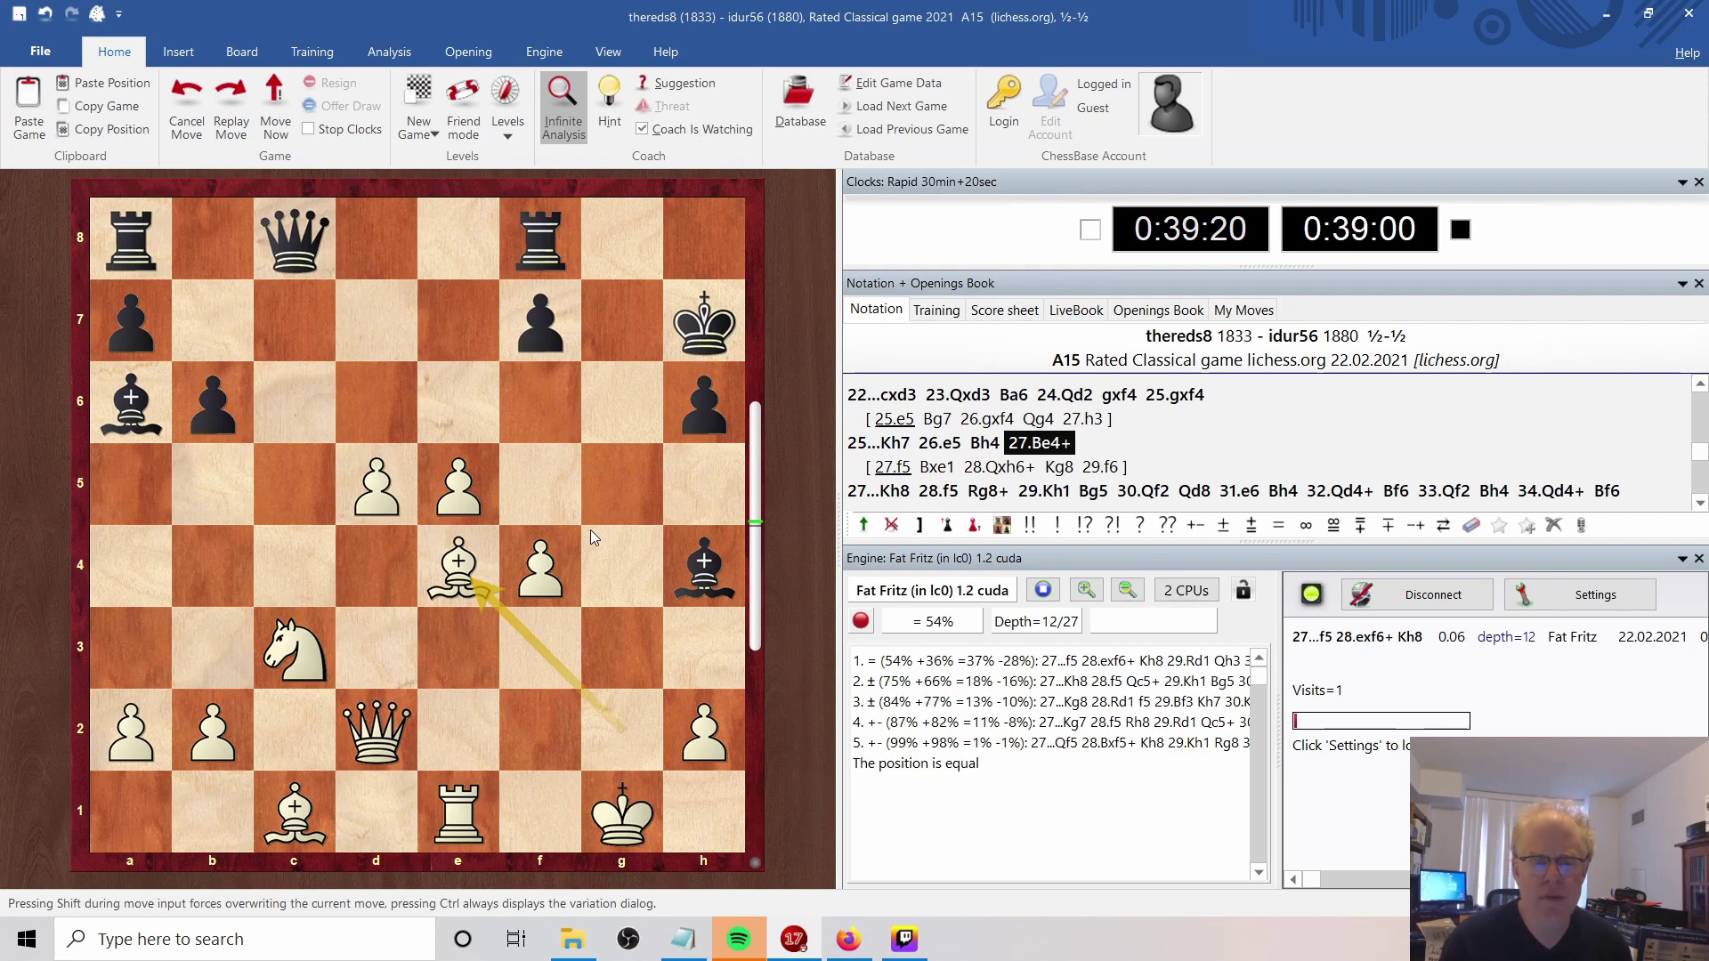
Review the main line with the engine from 27...Kh8 through 31.e6, checking the suggested moves in each position.
key("Right")
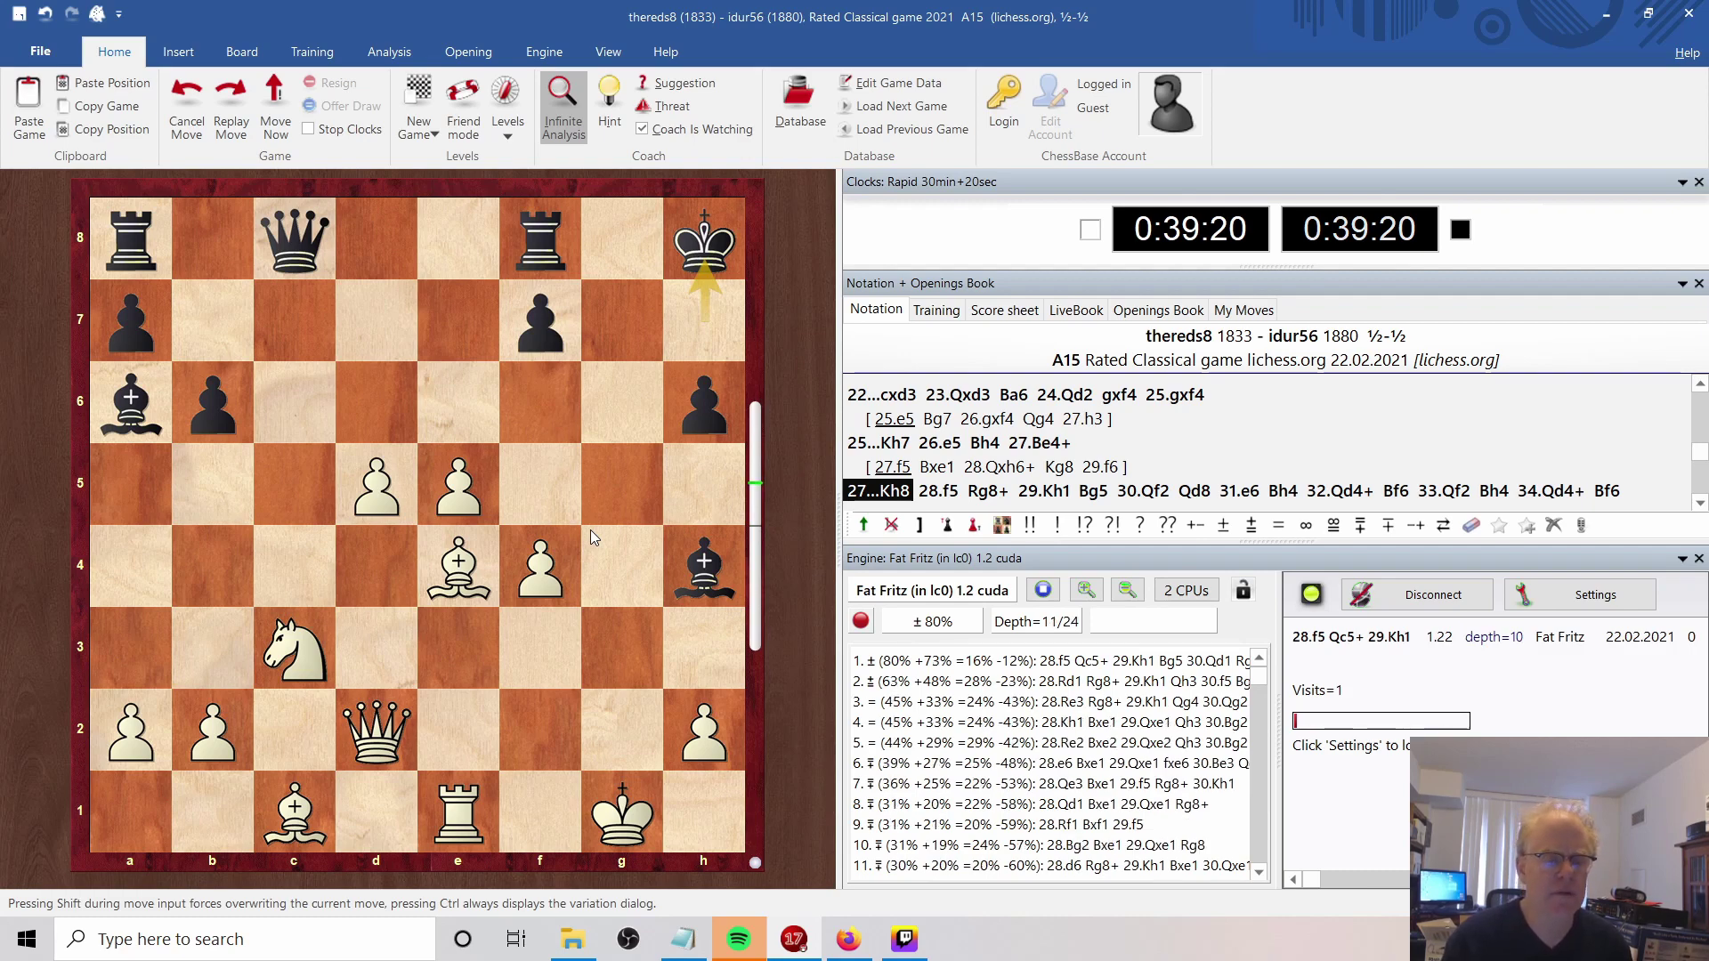
key("Right")
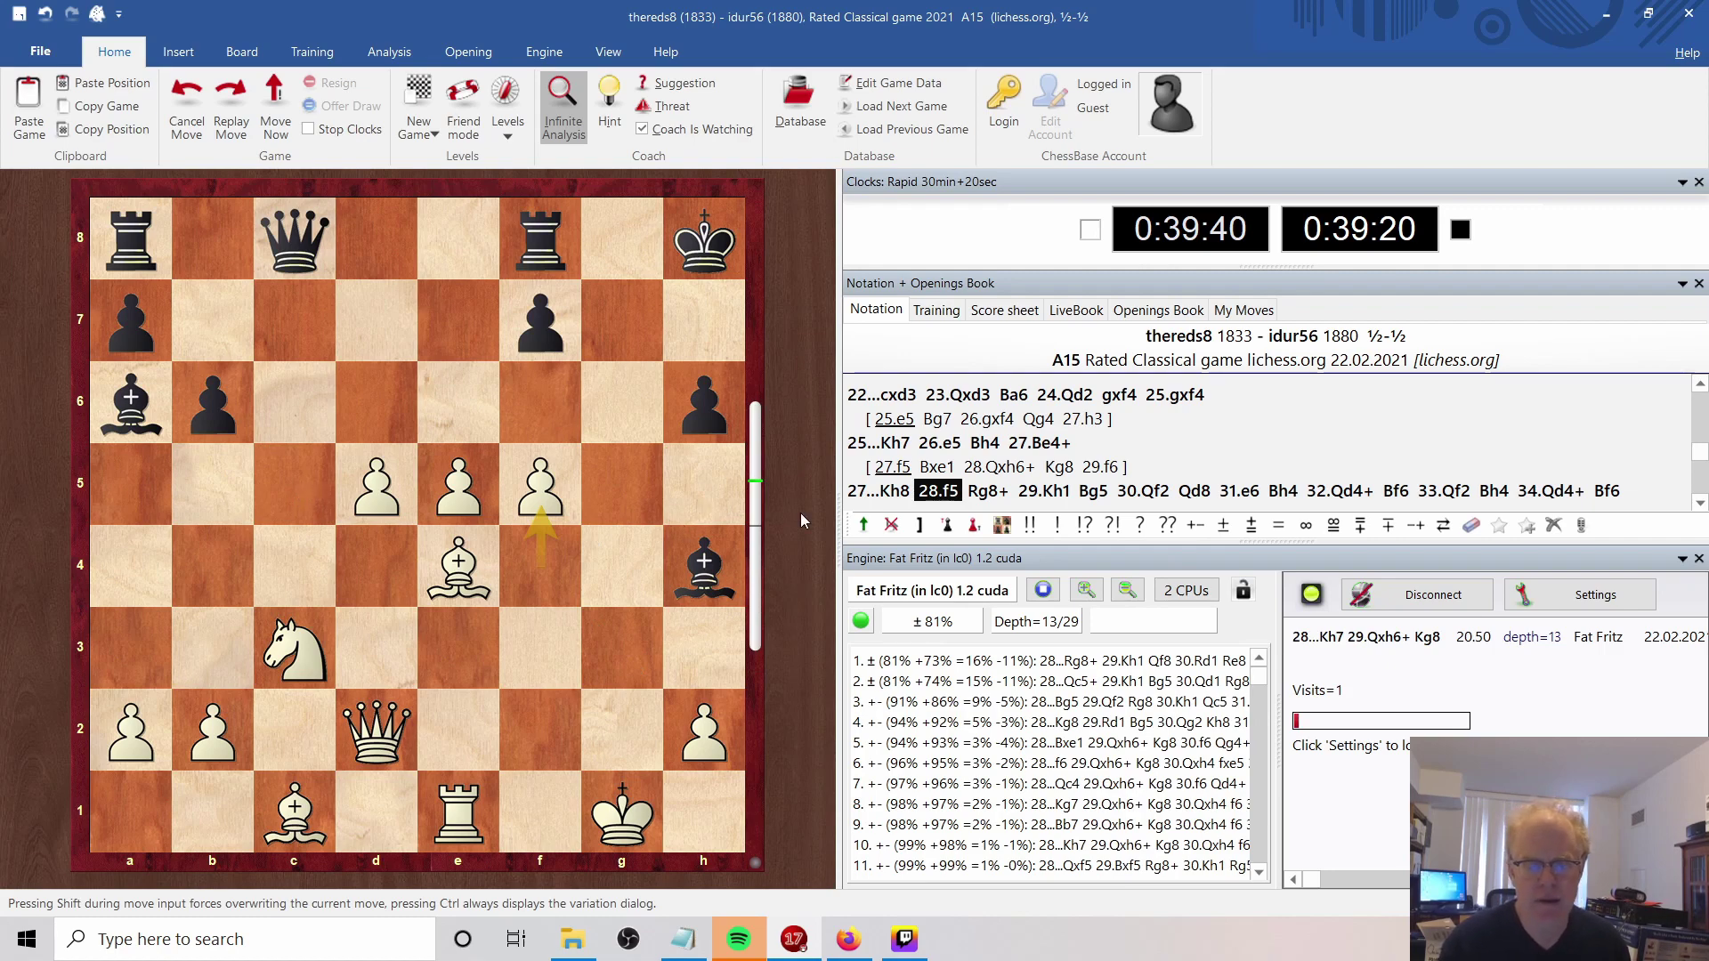
key("Right")
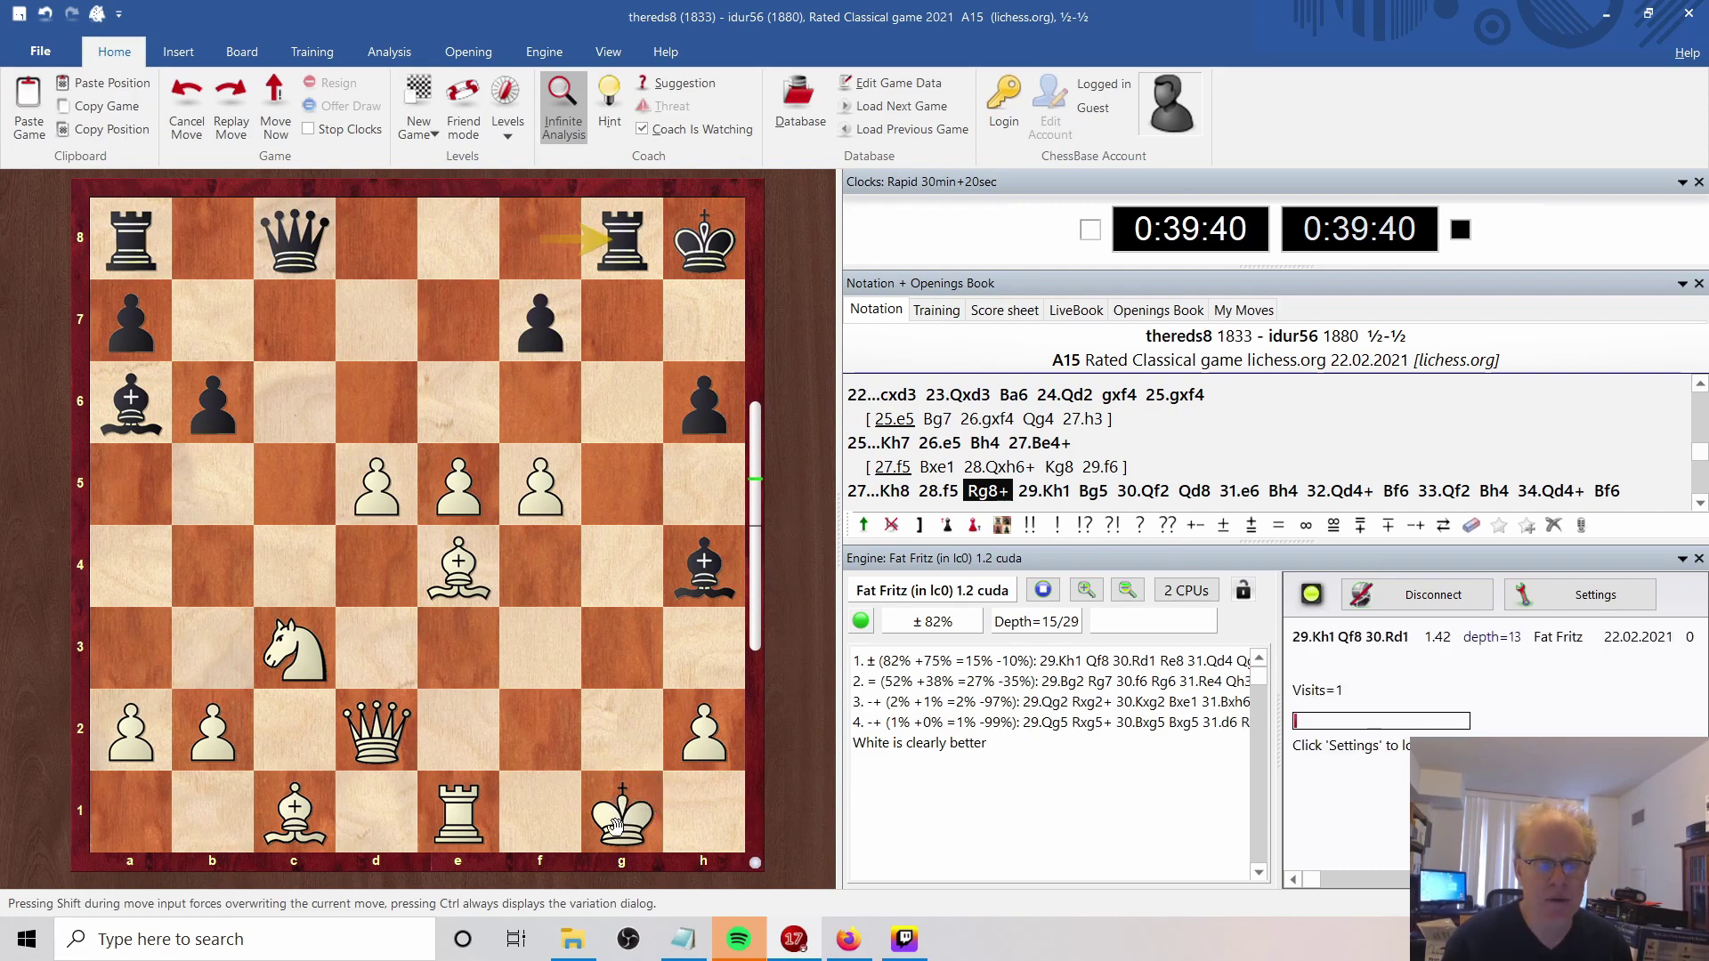
key("Right")
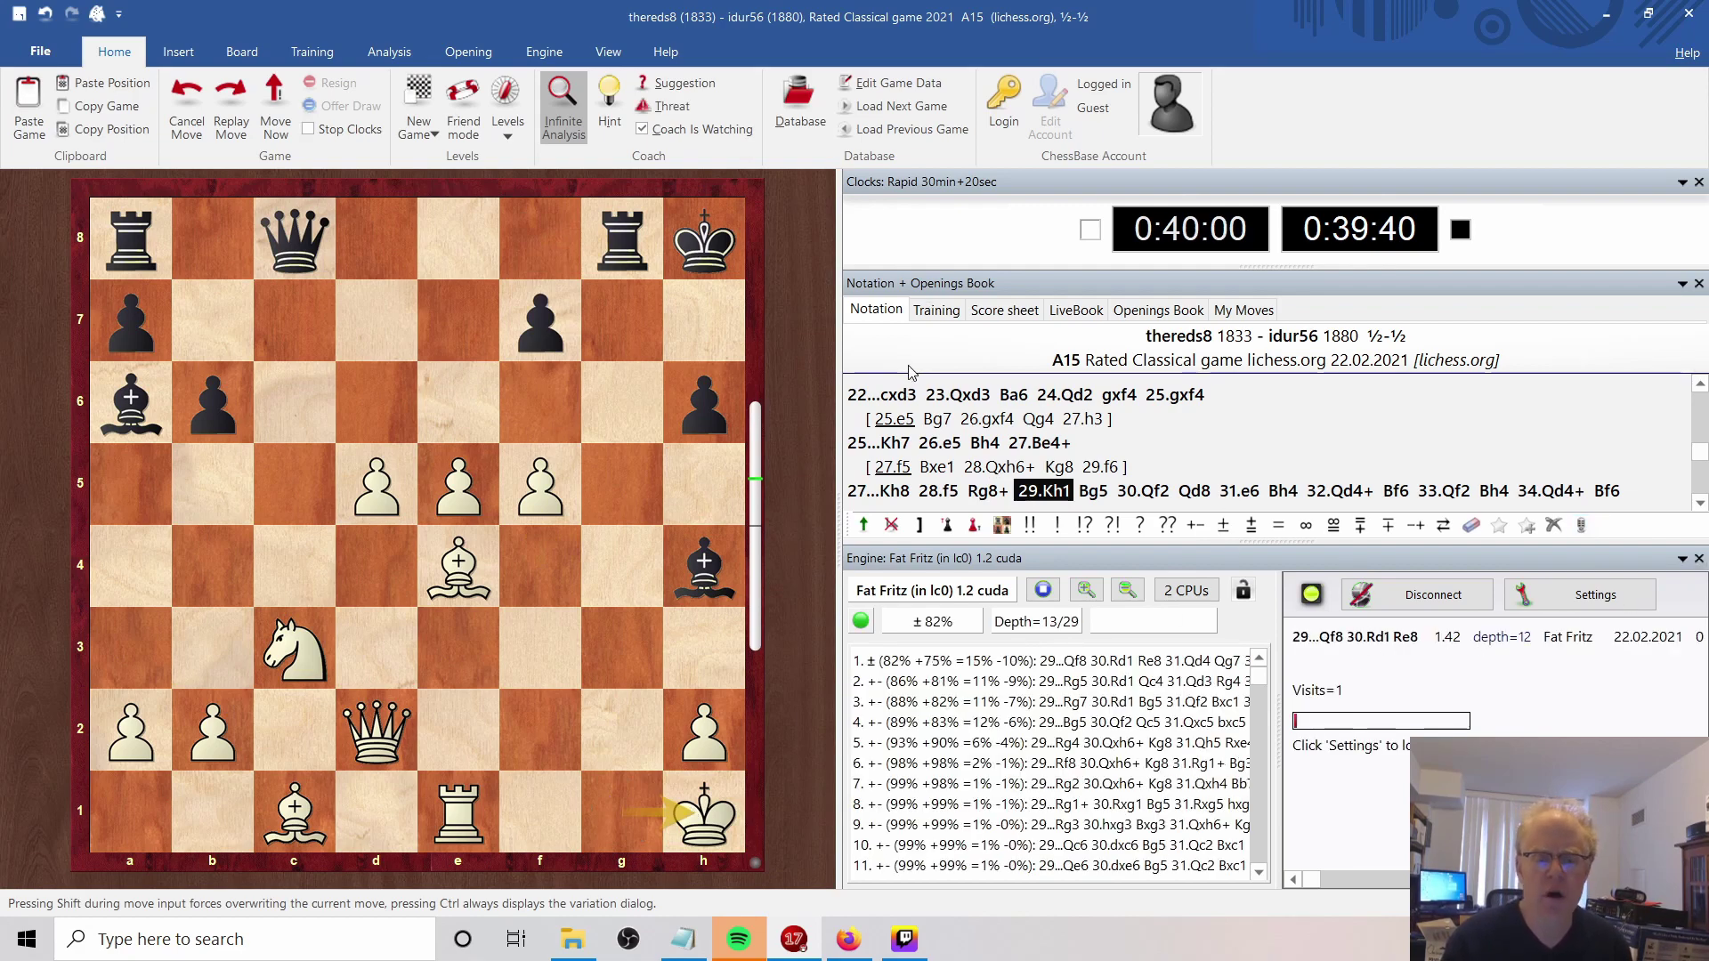
key("Right")
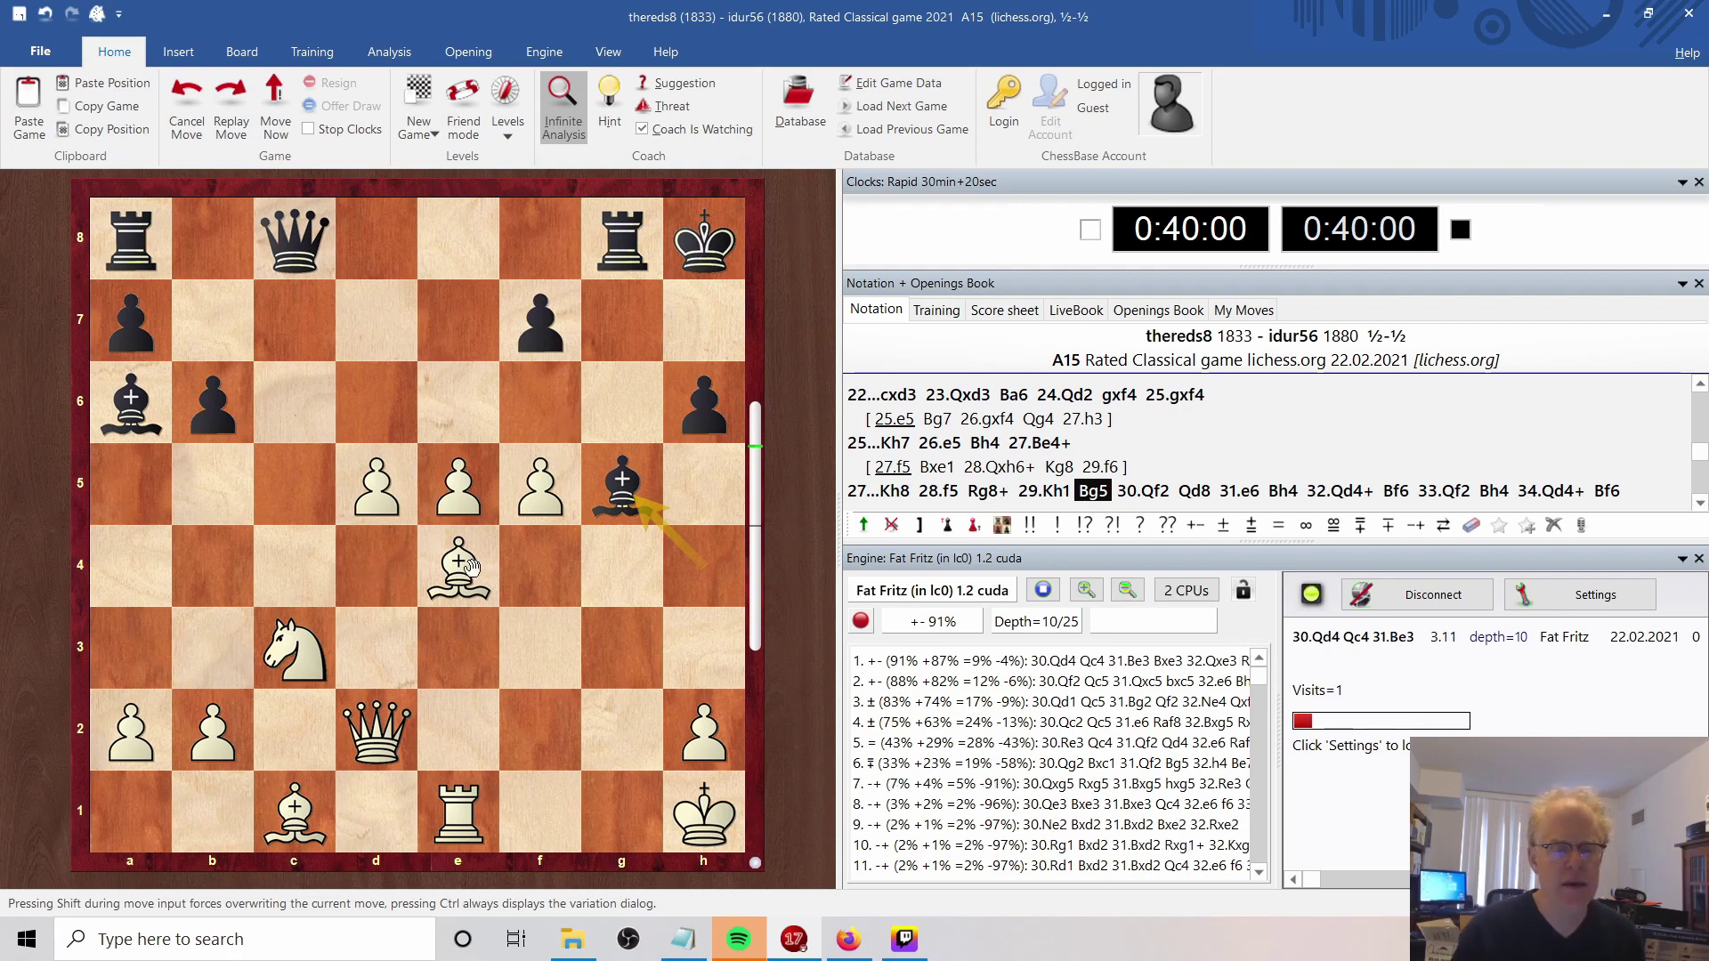
key("Right")
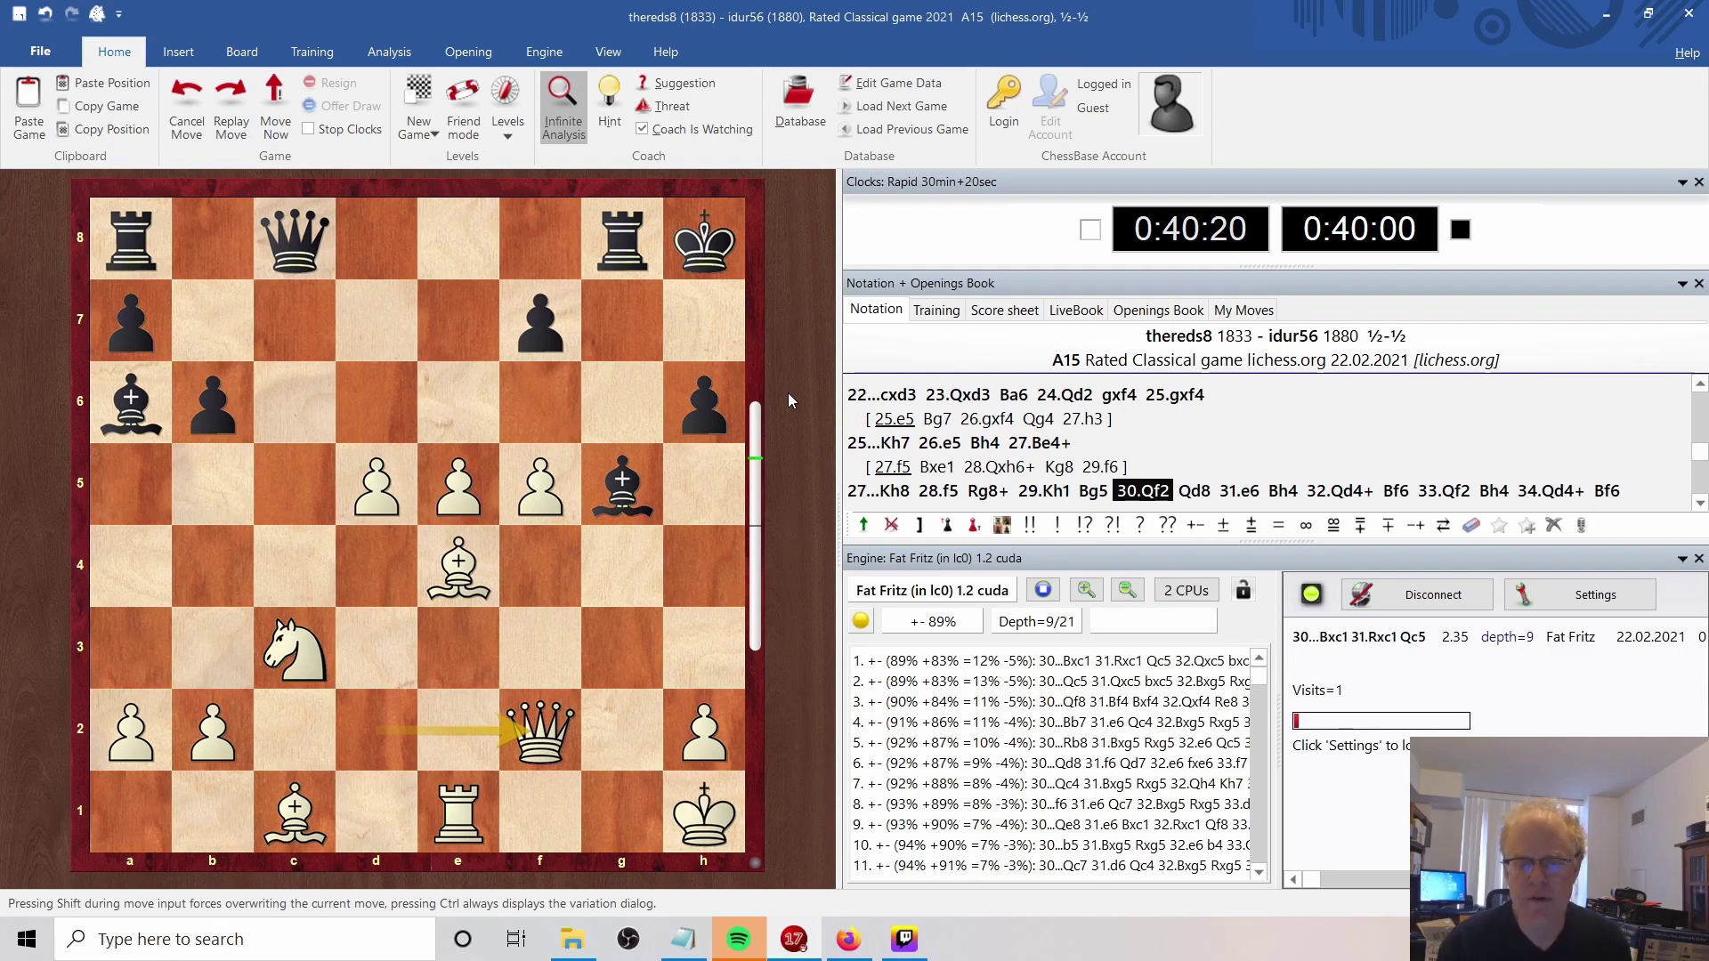
key("Right")
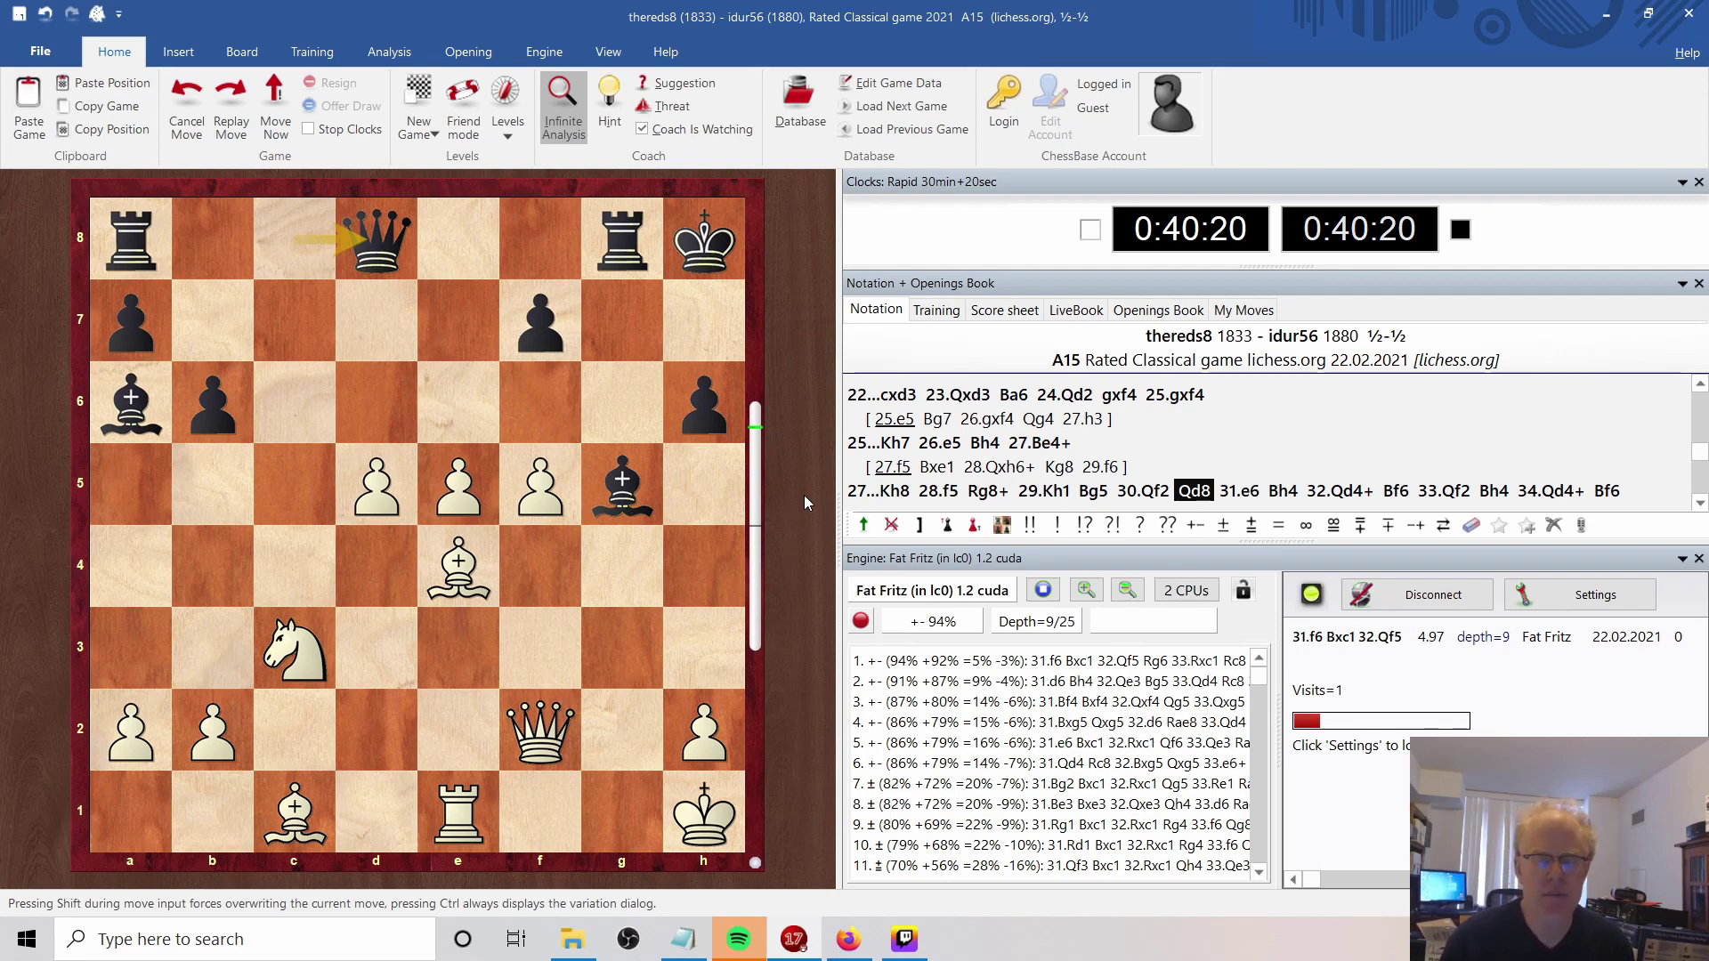
key("Right")
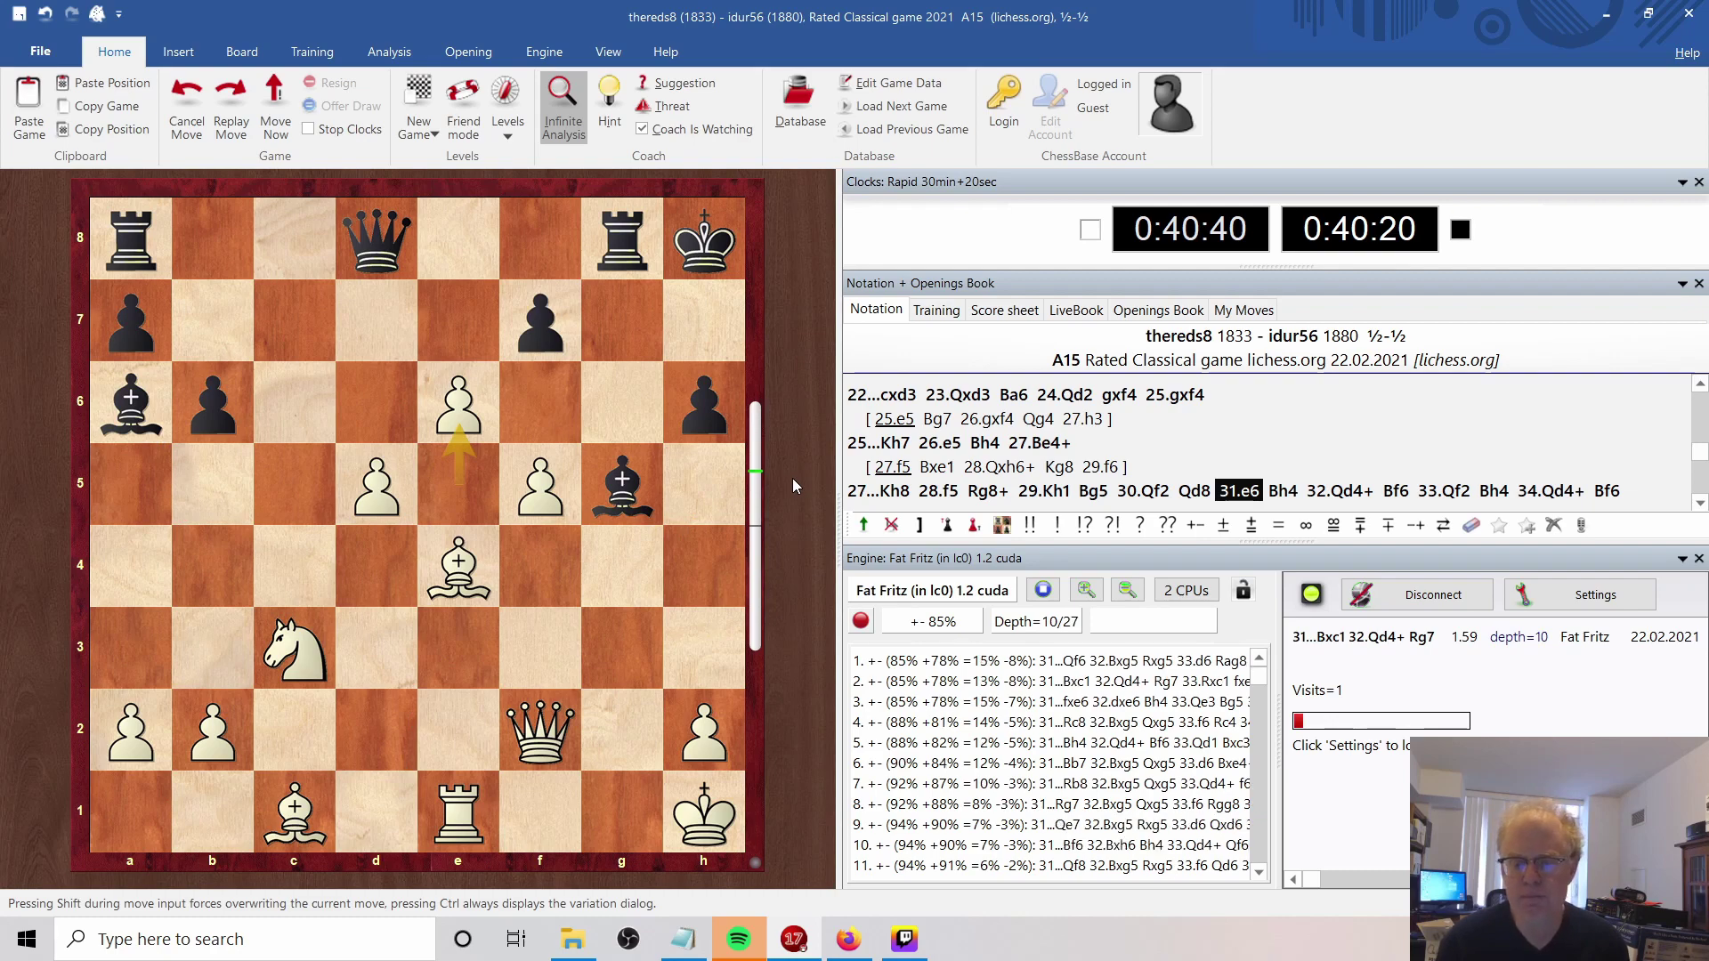
Review the closing moves of the main line from 31...Bh4 through 34...Bf6, examining the engine's evaluations.
key("Right")
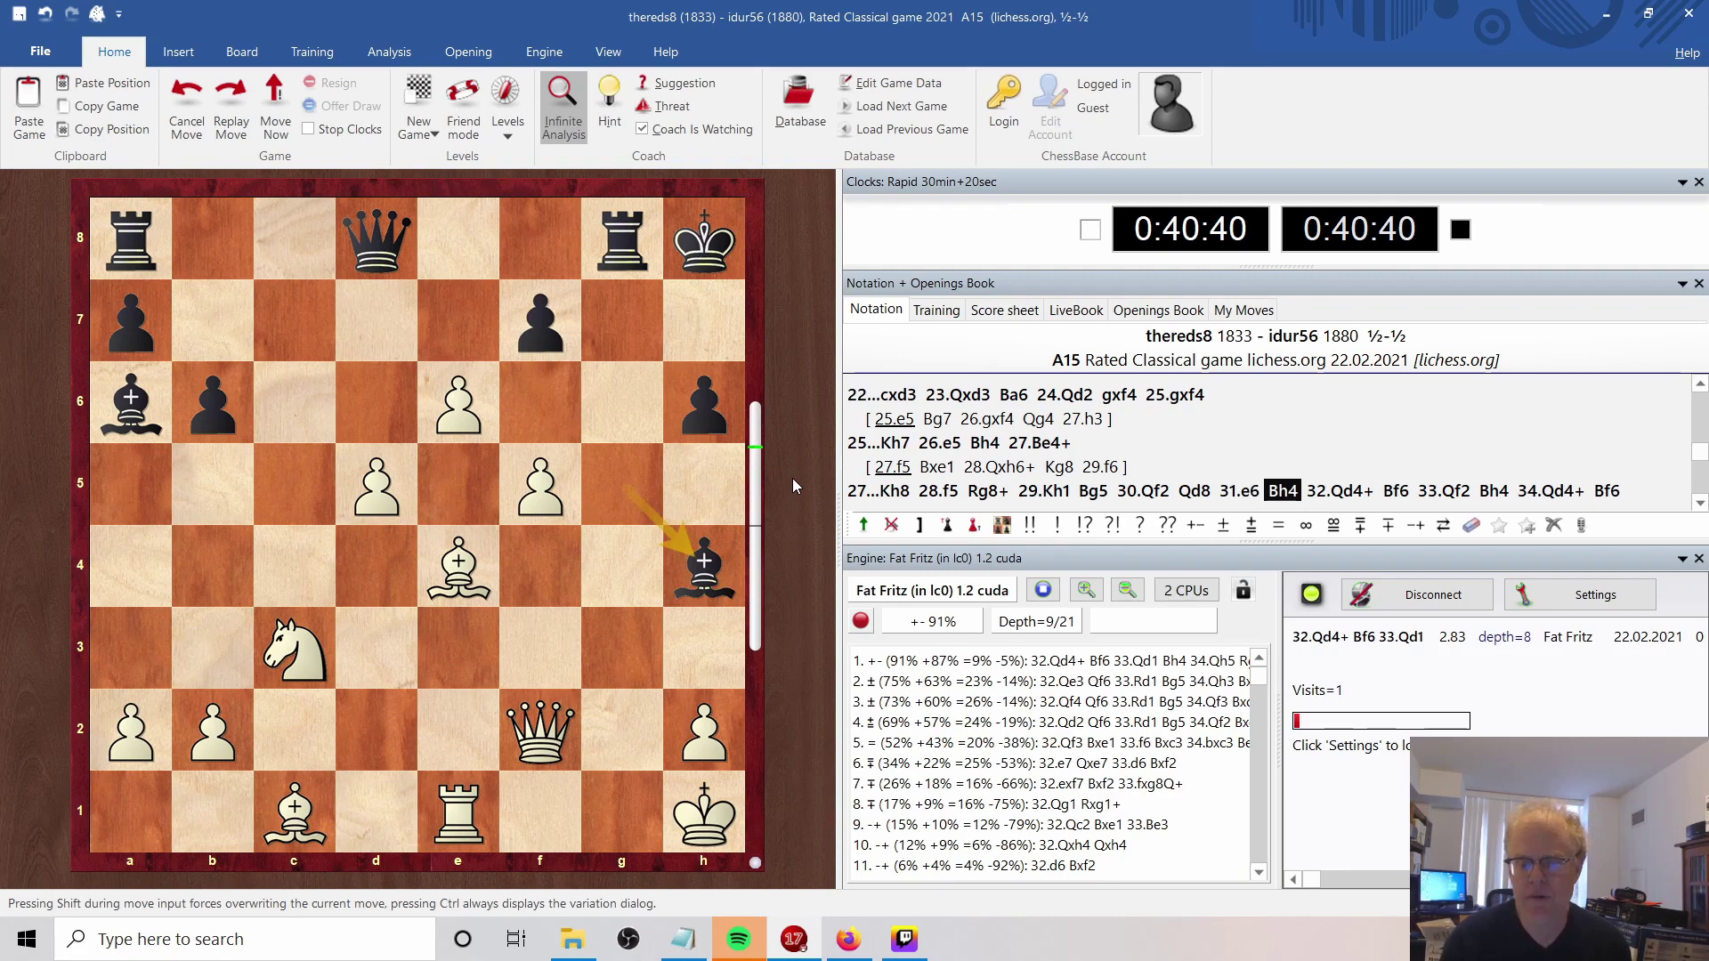
key("Right")
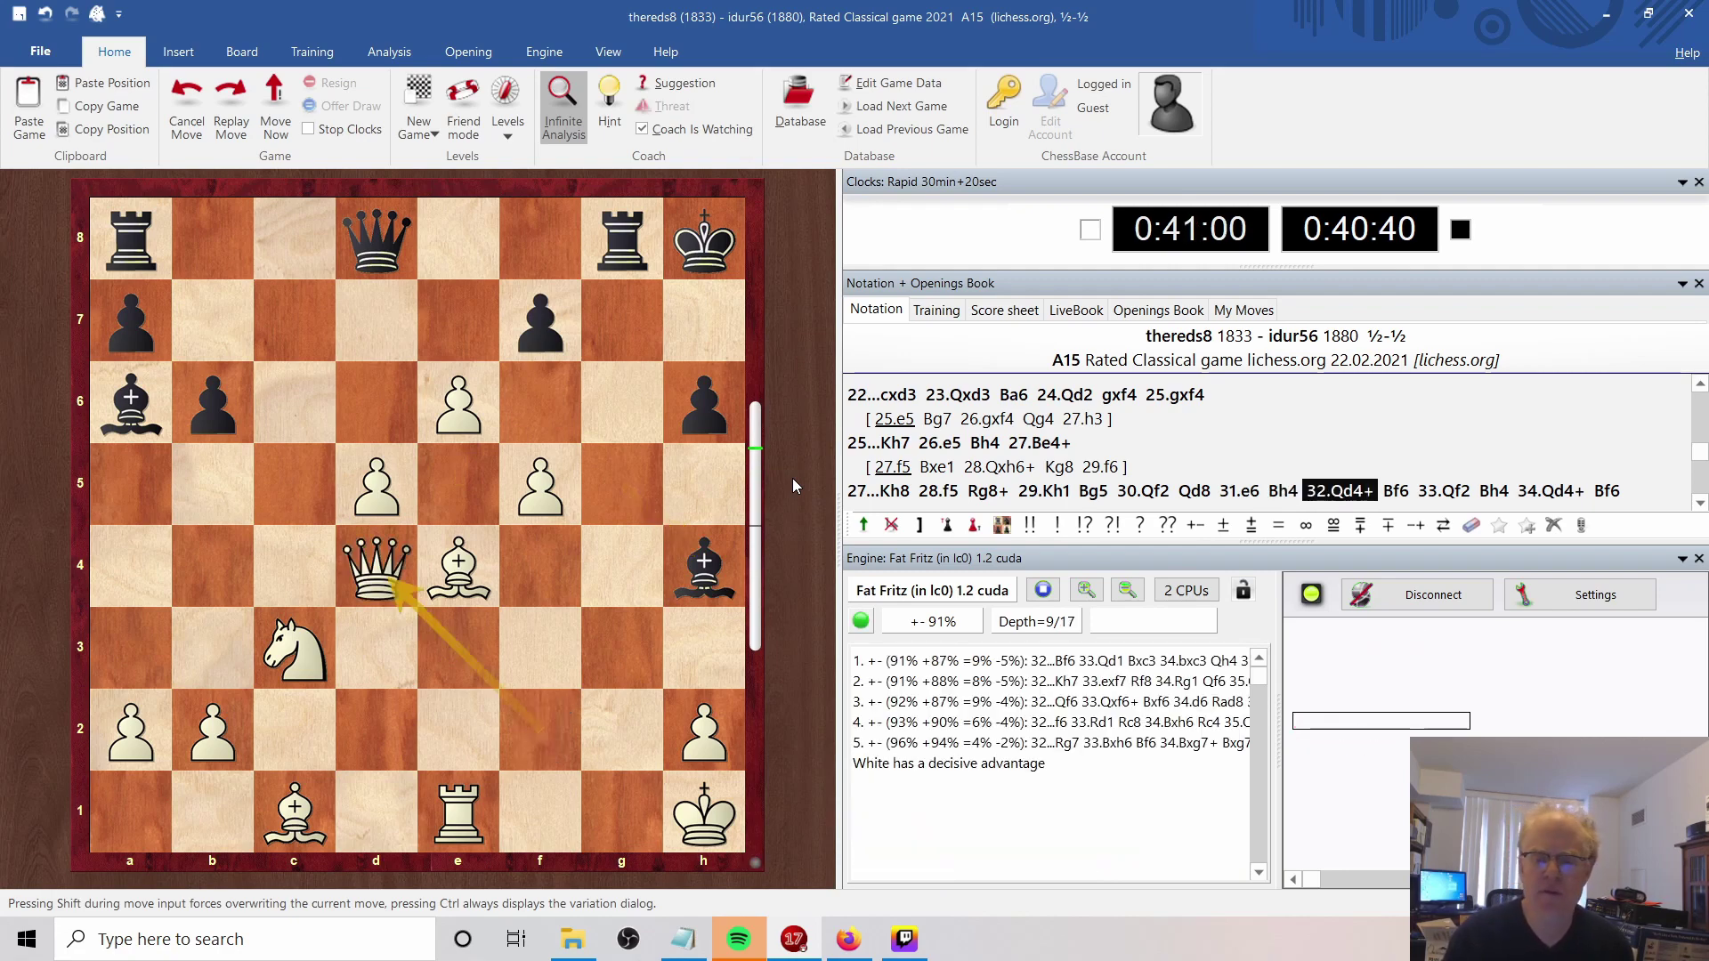
key("Right")
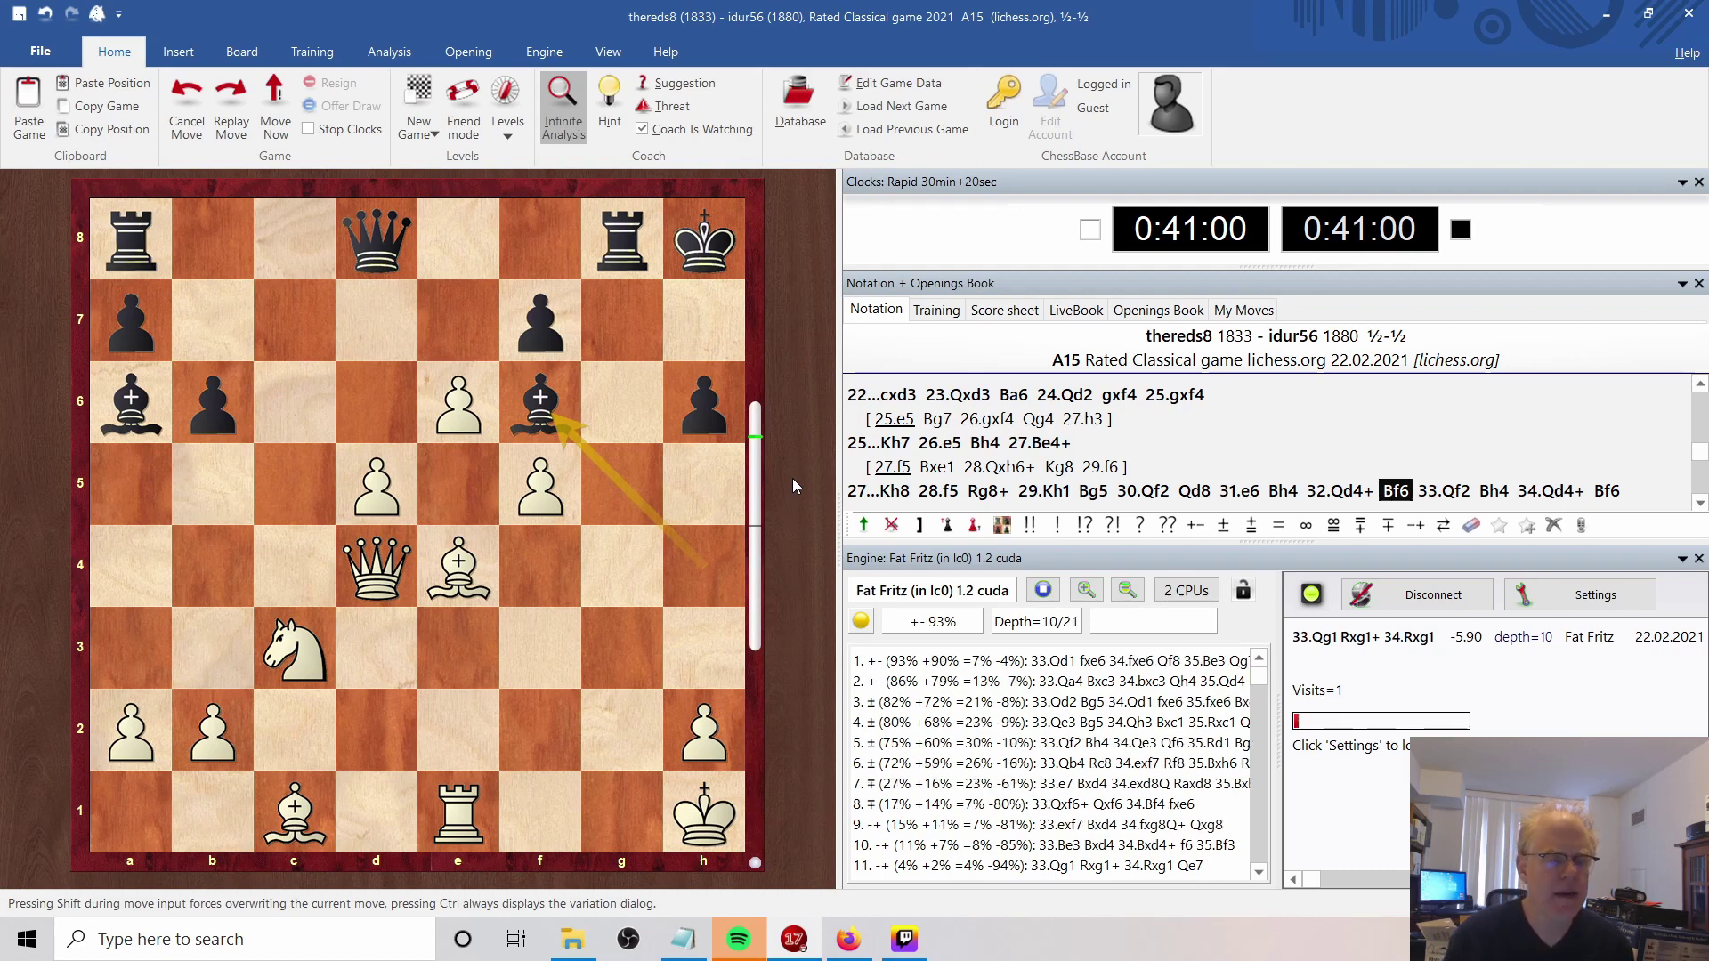
key("Right")
key("Right")
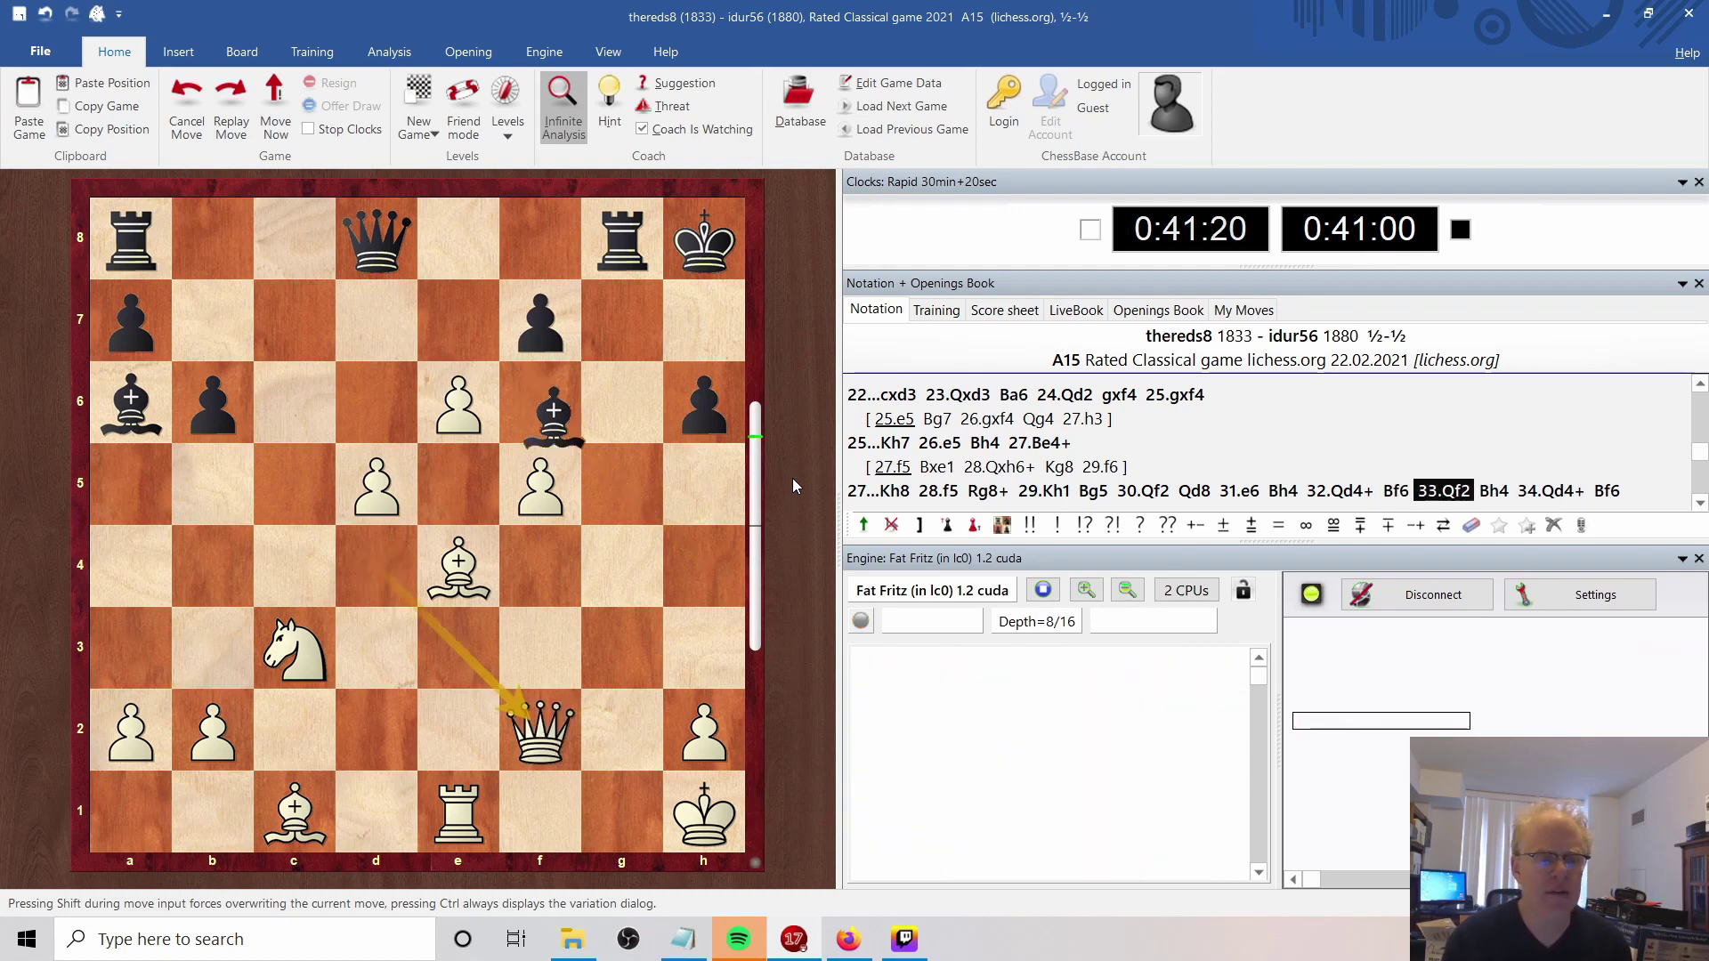
key("Right")
key("Right")
key("Right")
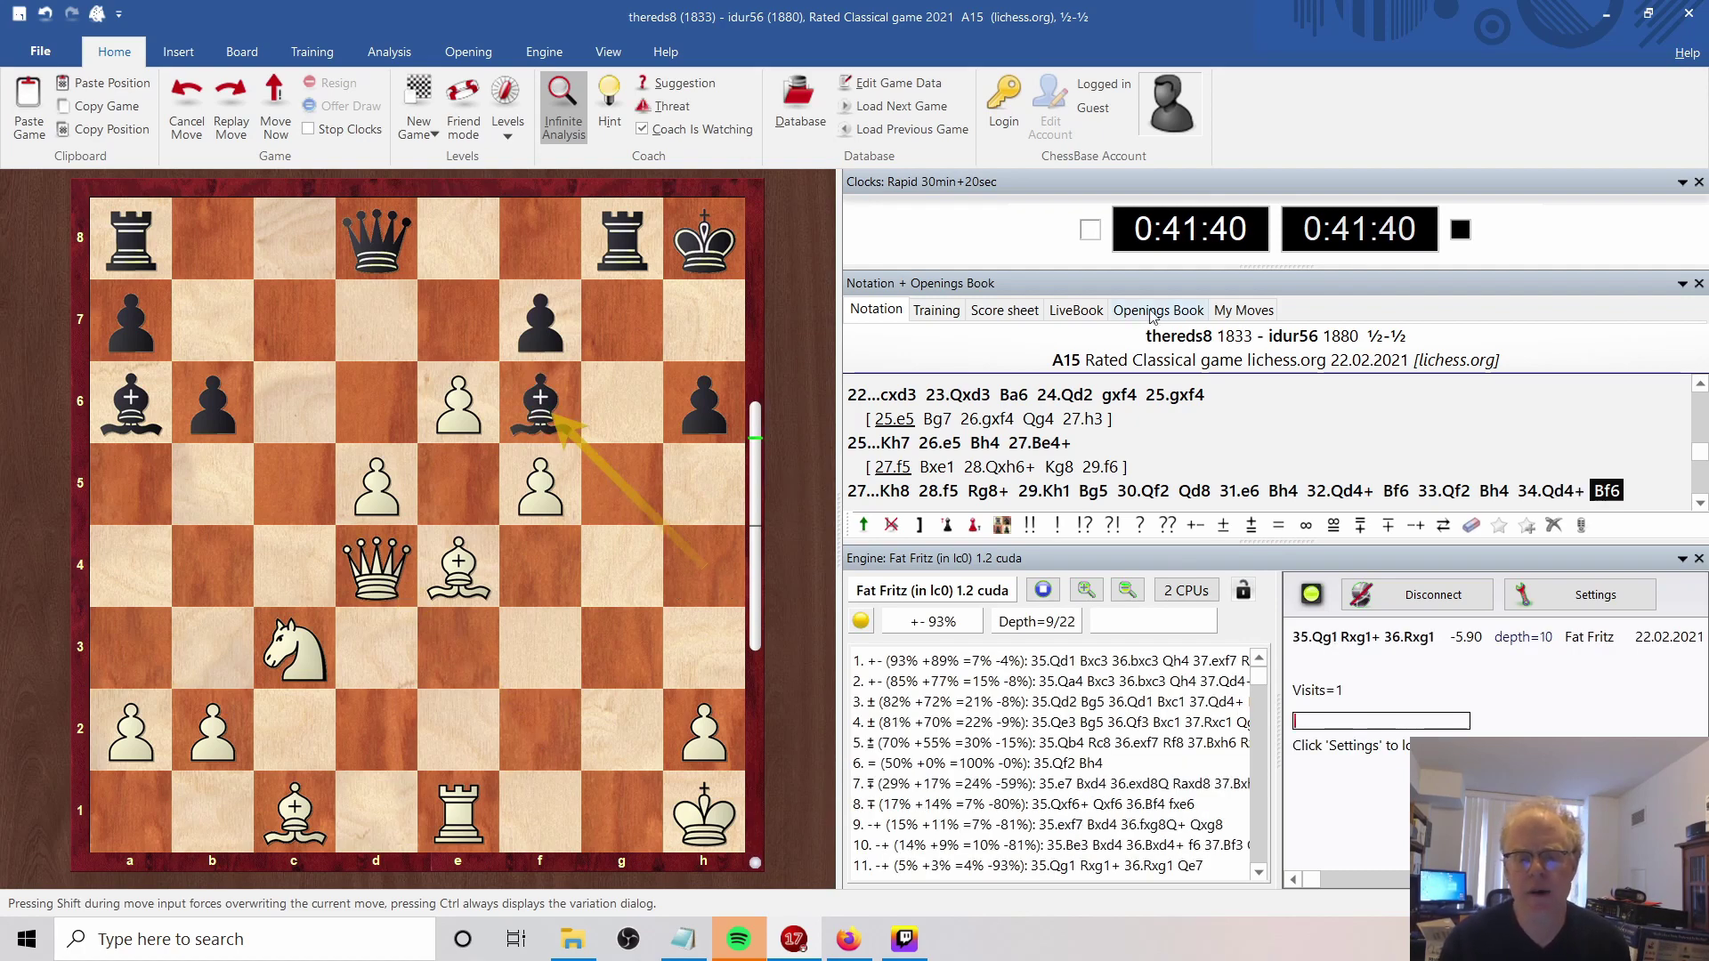
Recheck the repeated positions between 33.Qf2 and 34.Qd4+ with the engine.
key("Left")
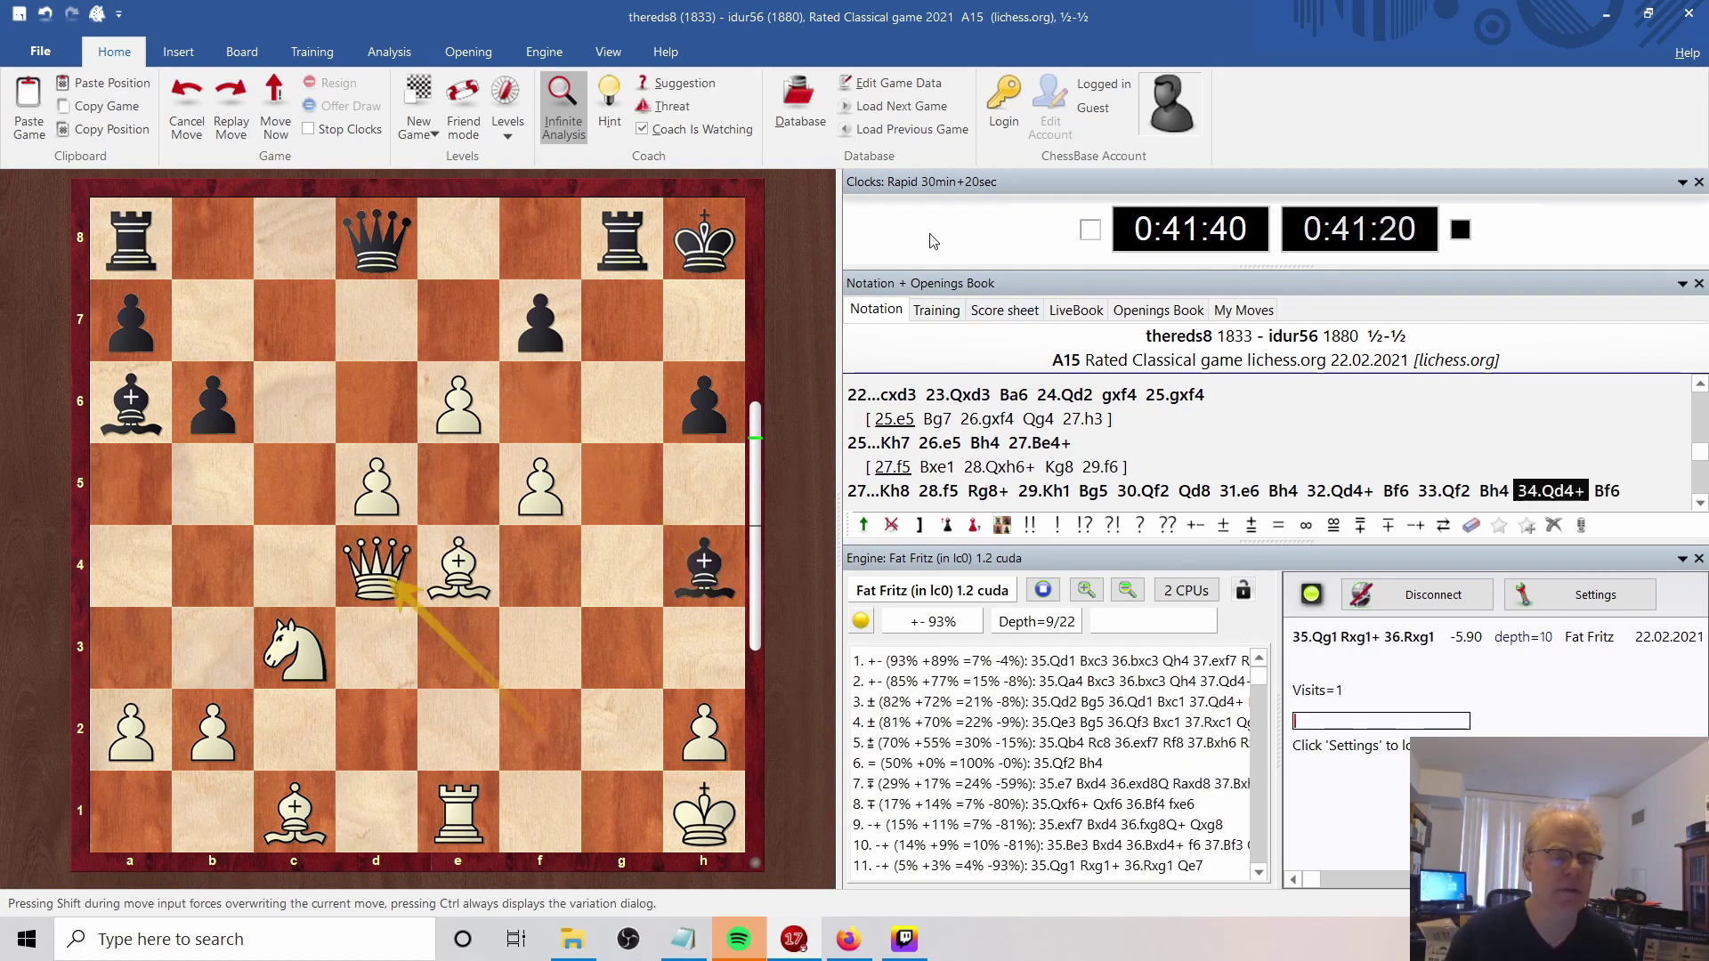
key("Left")
key("Left")
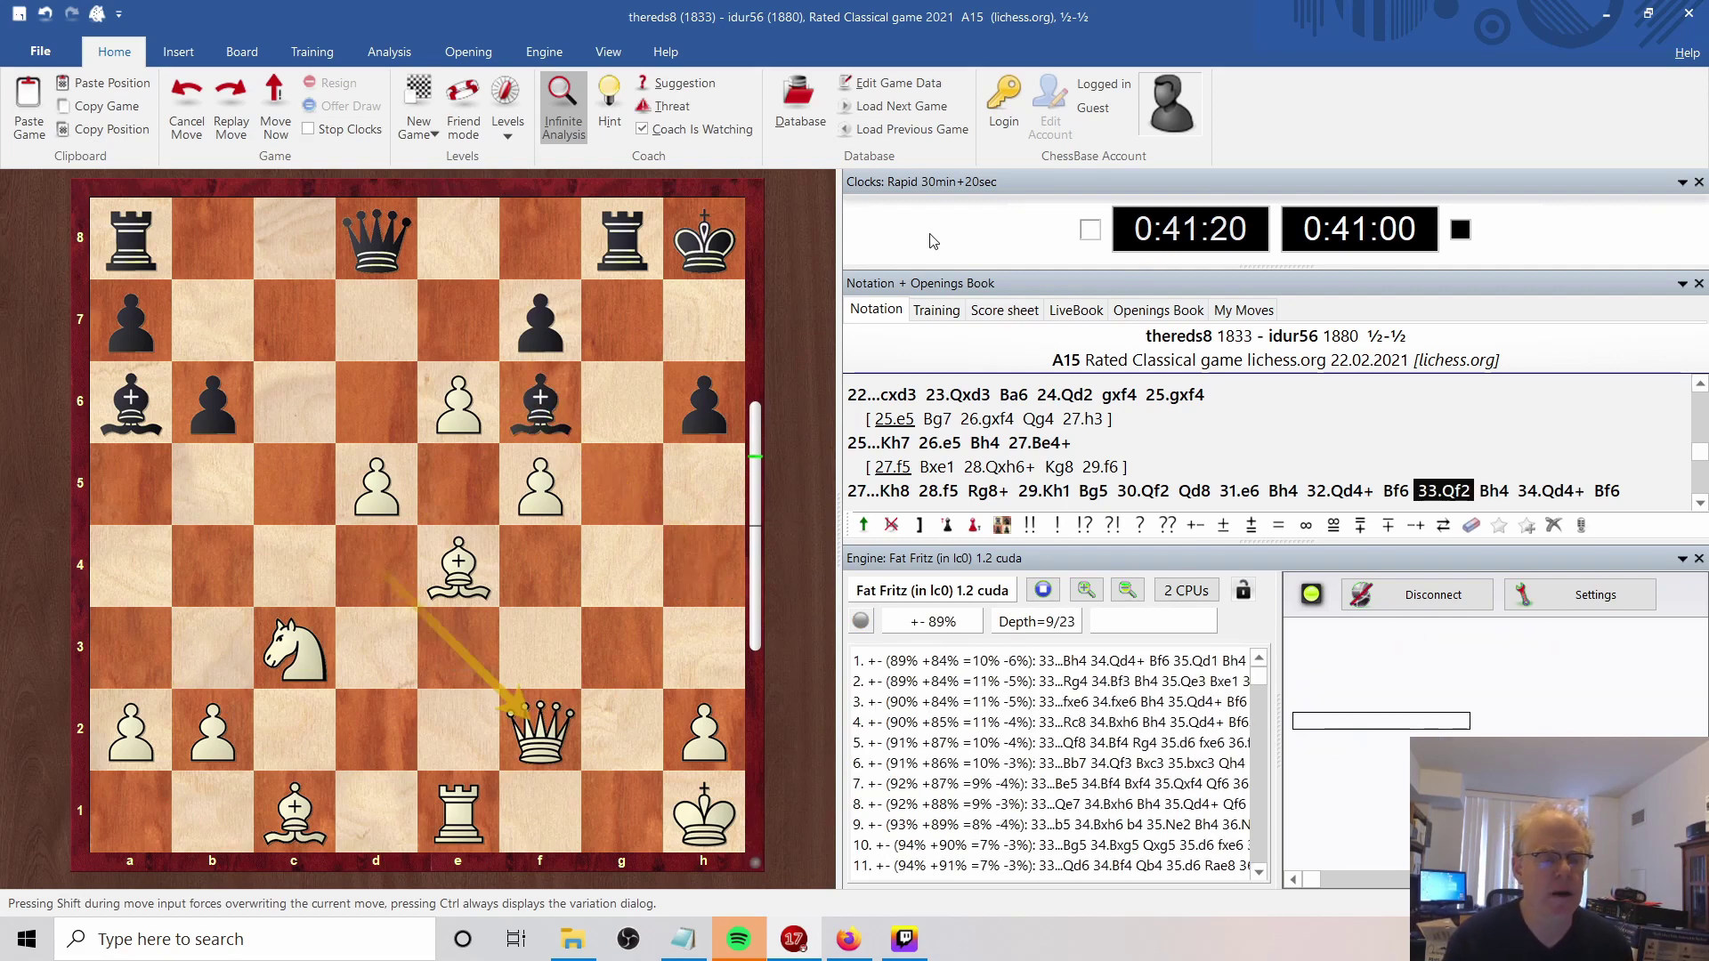
key("Right")
key("Right")
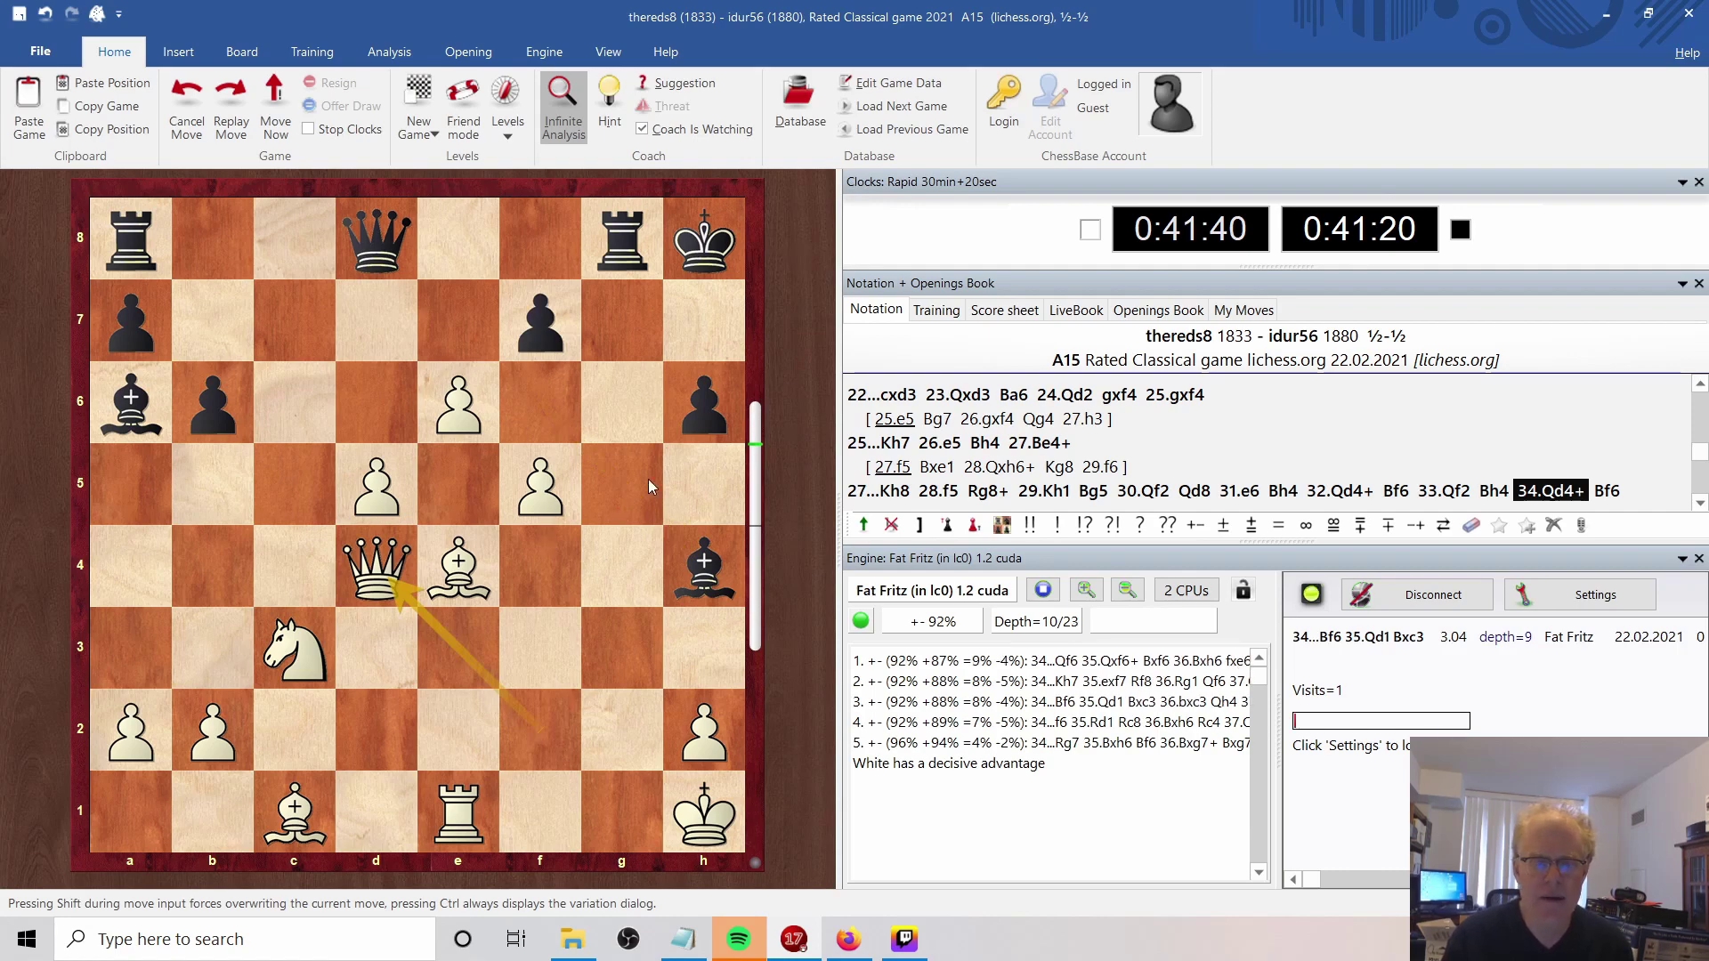
Add the variation 33.Qd1 fxe6 34.fxe6 as an alternative to 33.Qf2, and stop the engine analysis.
key("Left")
key("Left")
key("Left")
key("Left")
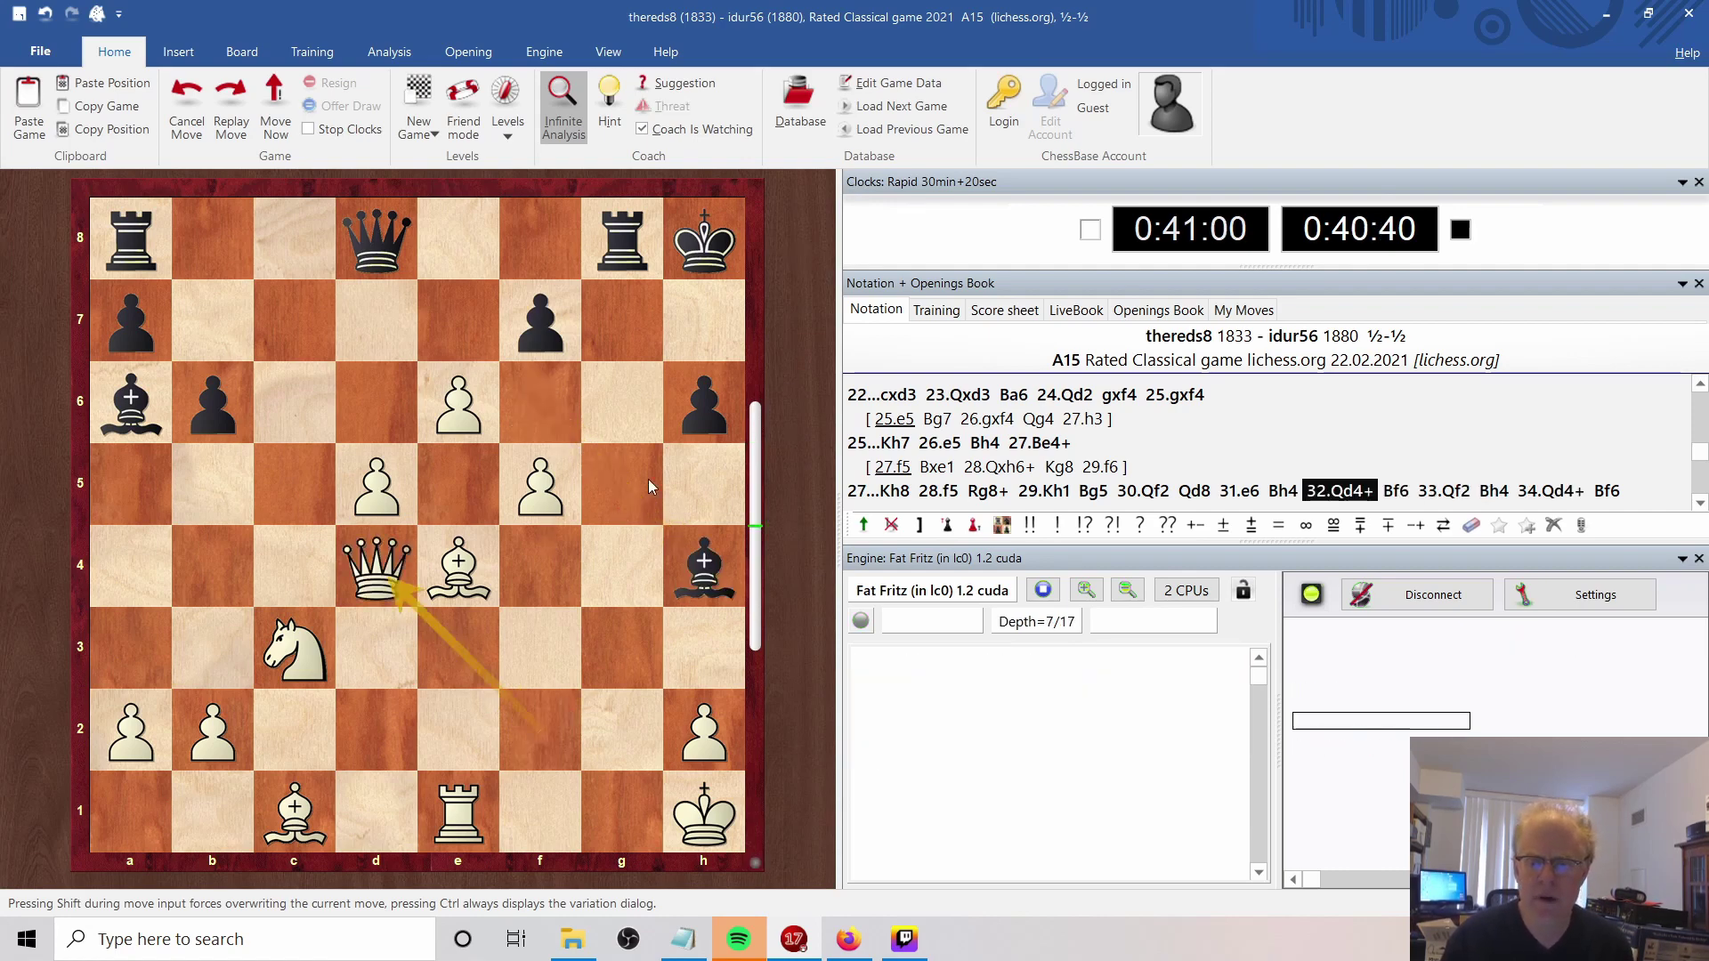
key("Left")
key("Right")
key("Left")
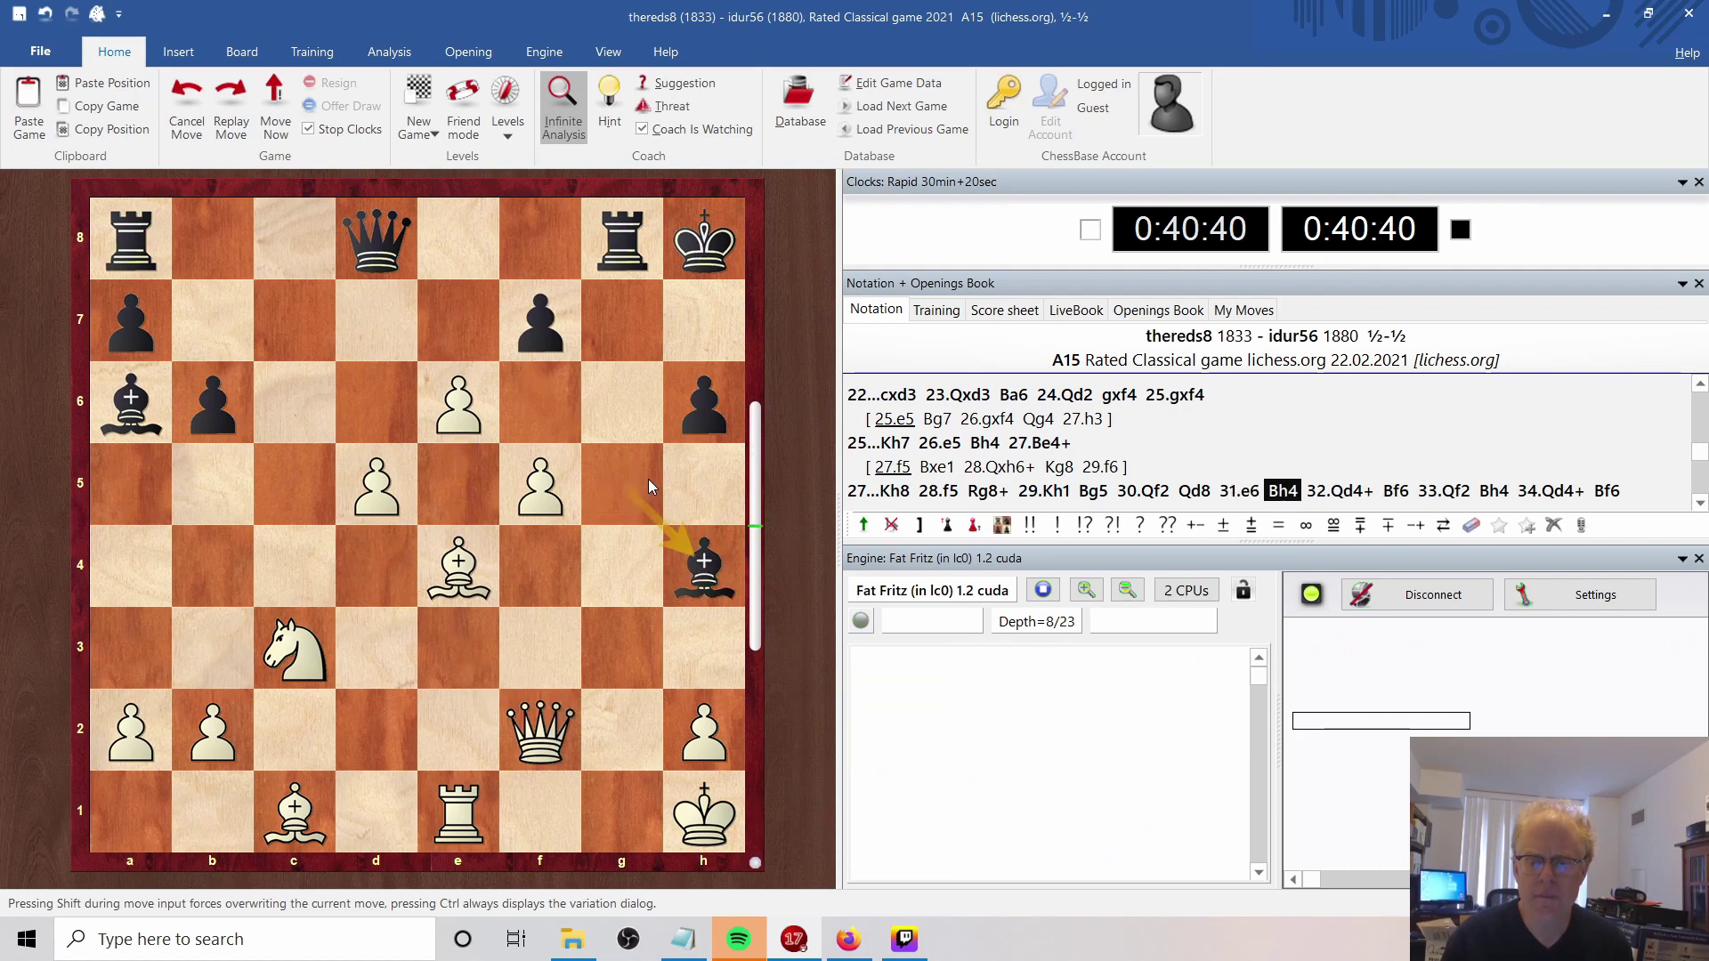
key("Right")
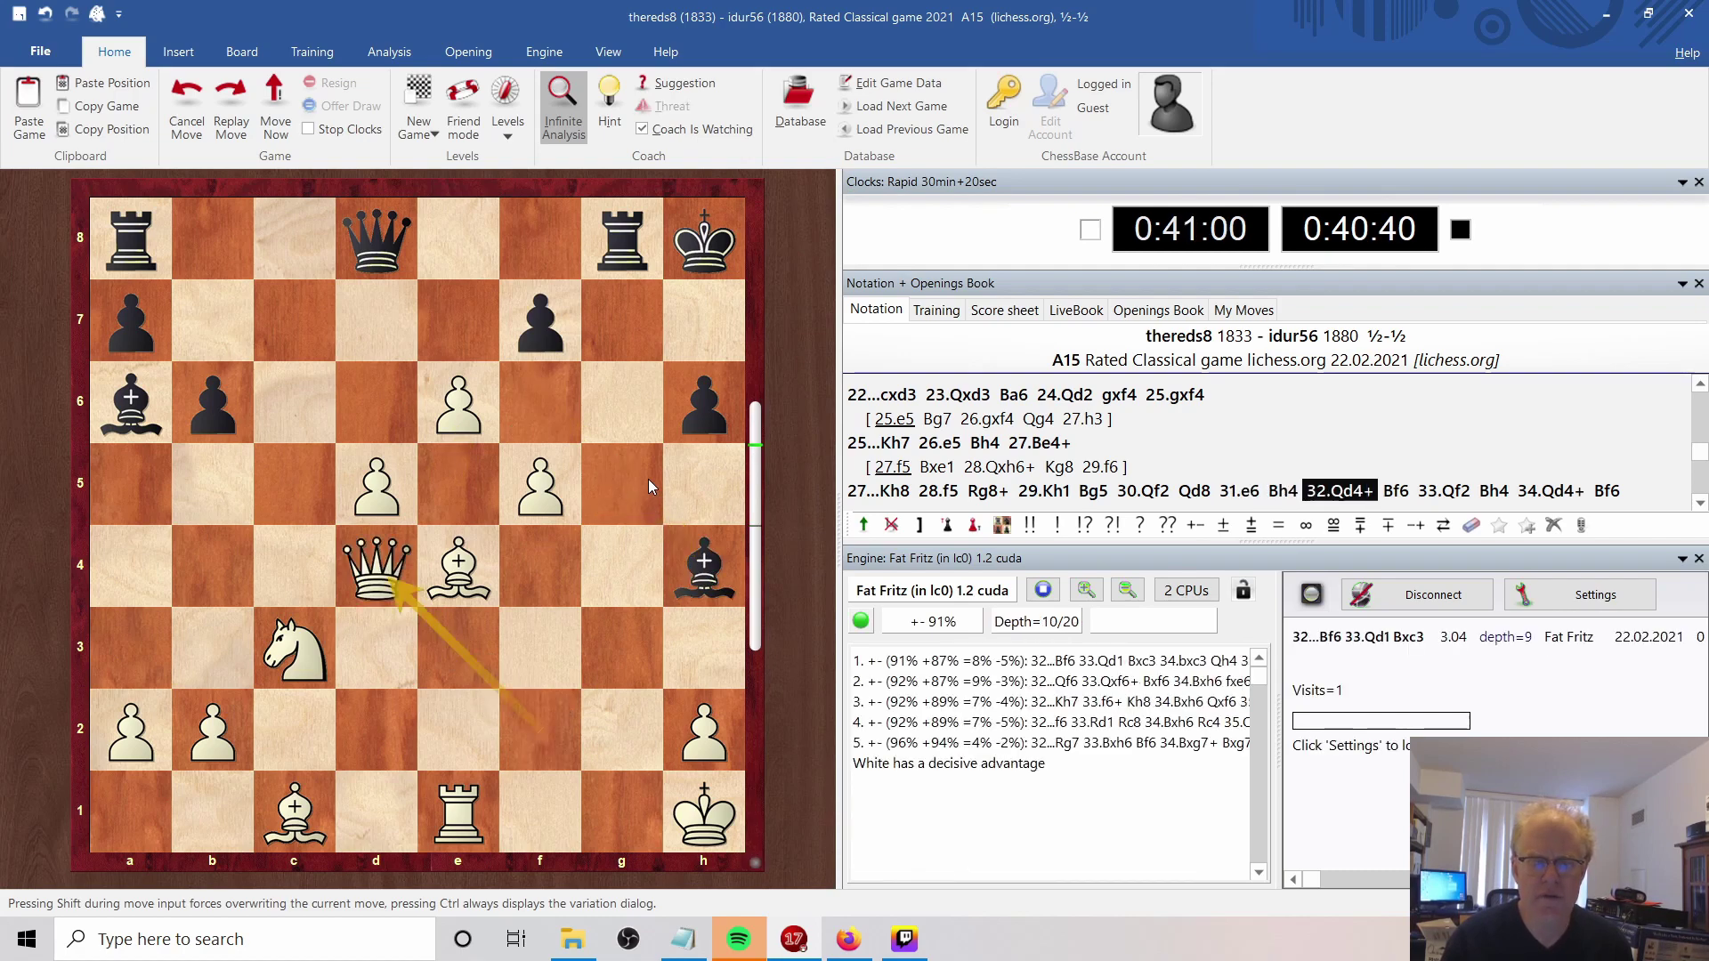
key("Right")
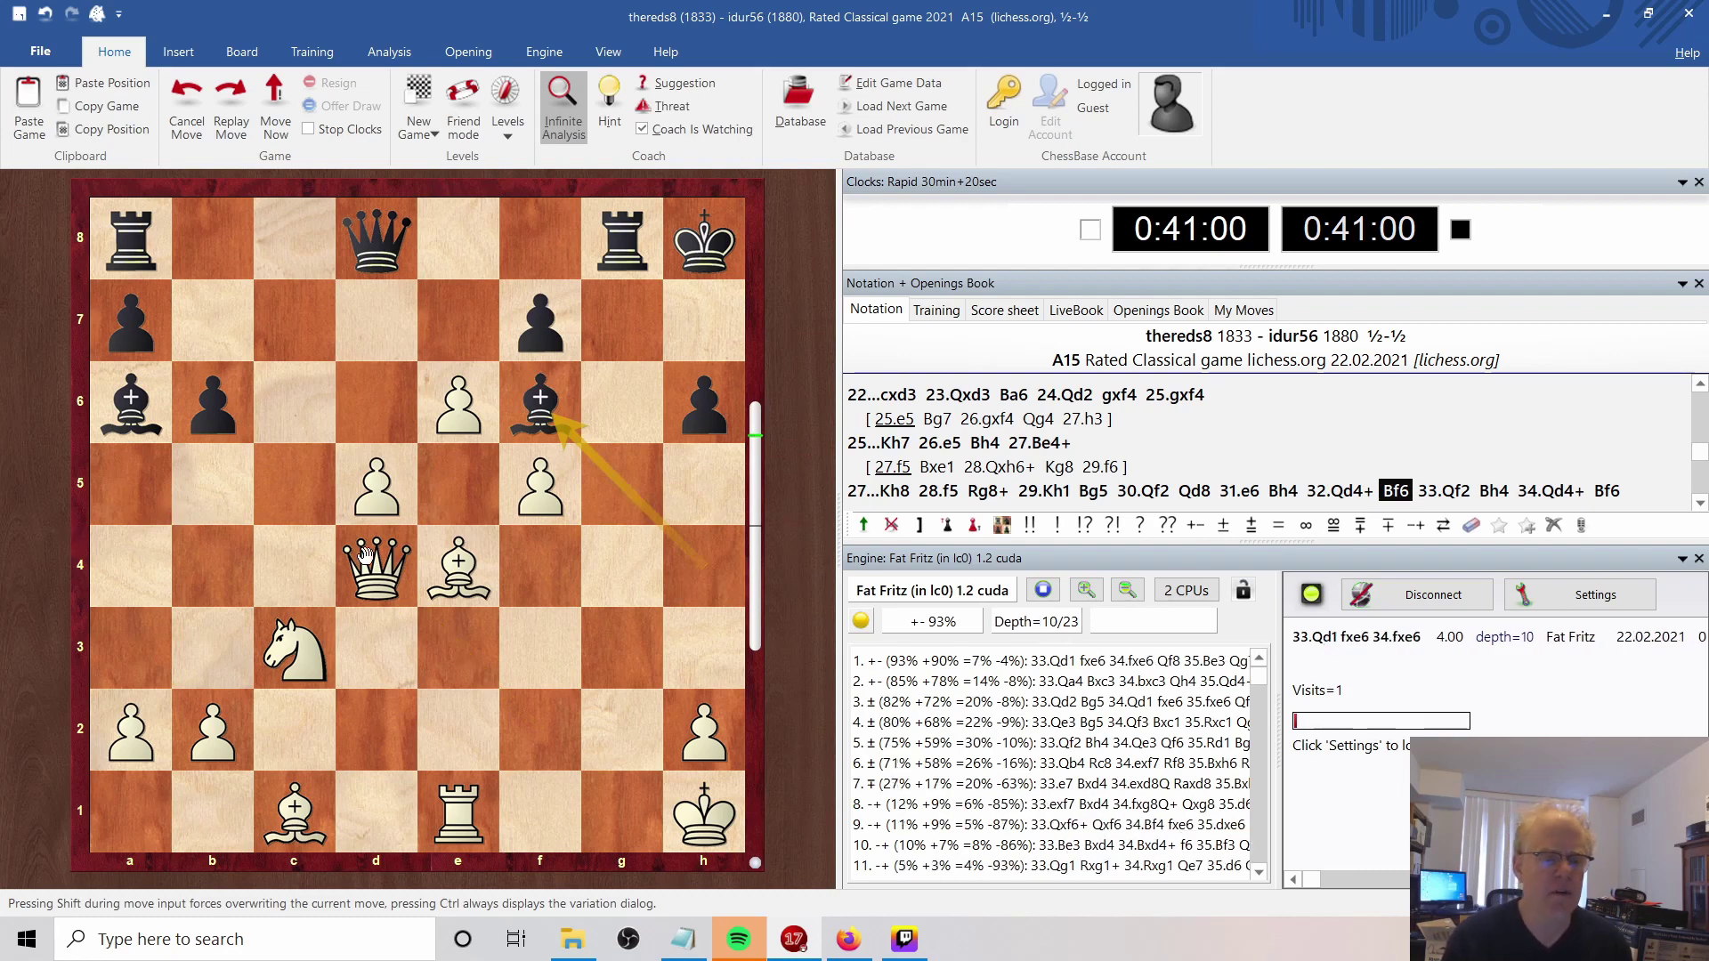
left_click_drag(378, 562, 375, 810)
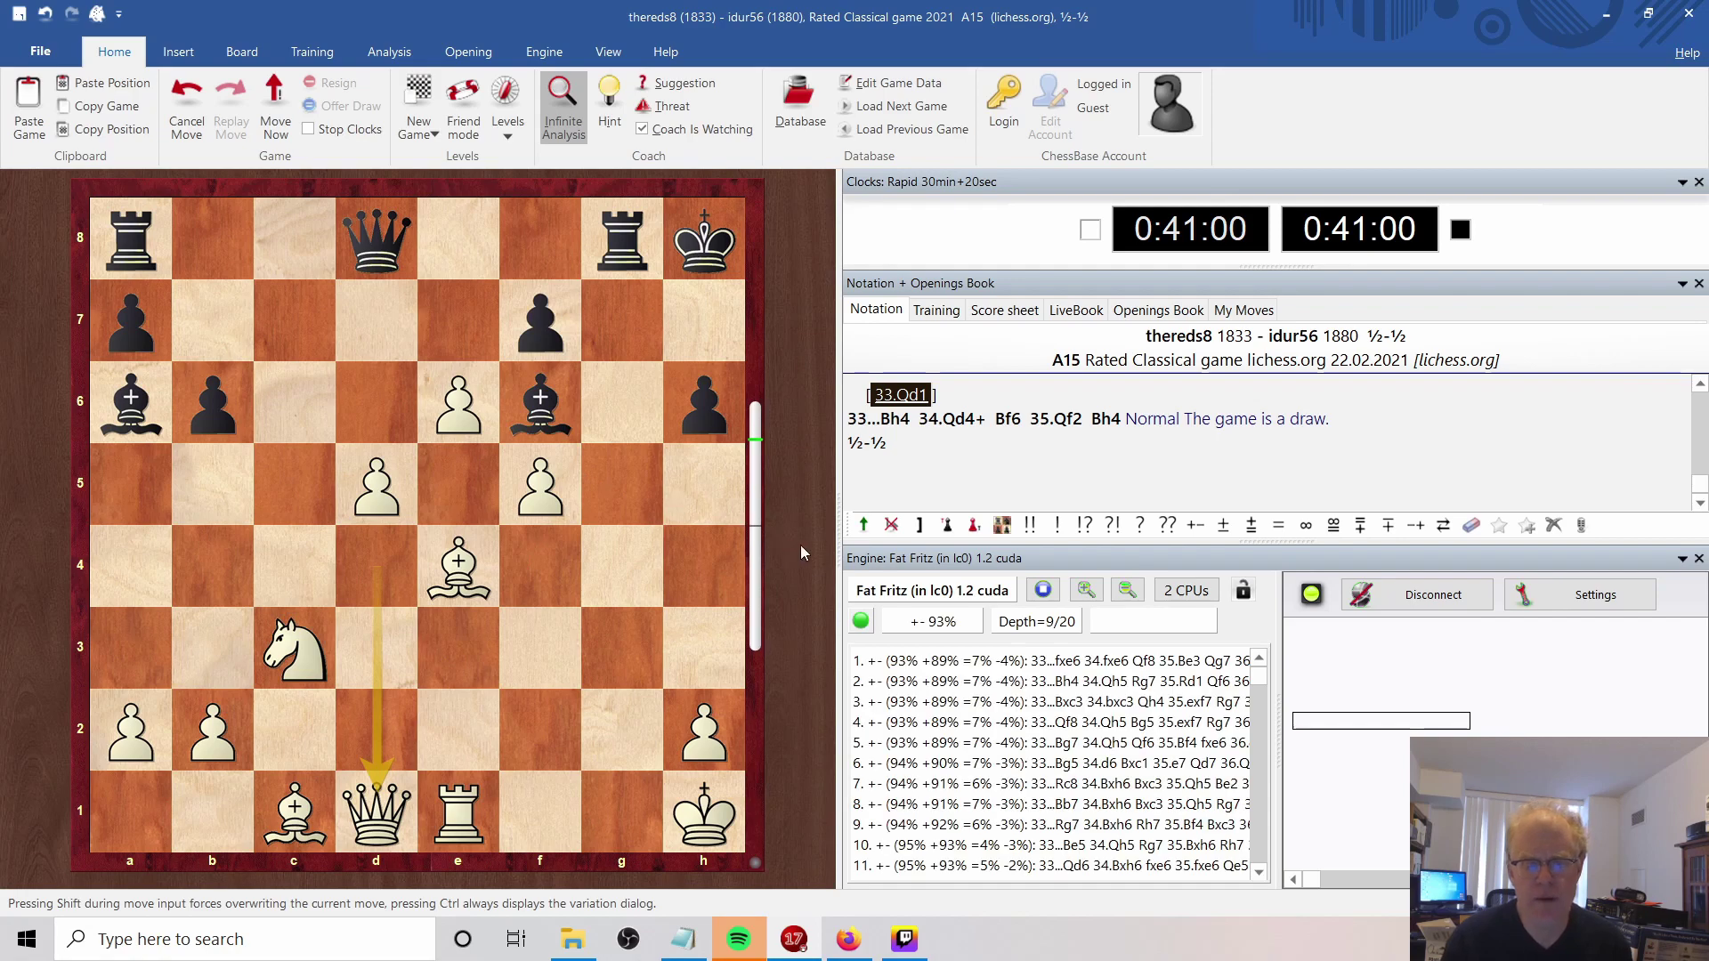
left_click_drag(541, 321, 458, 403)
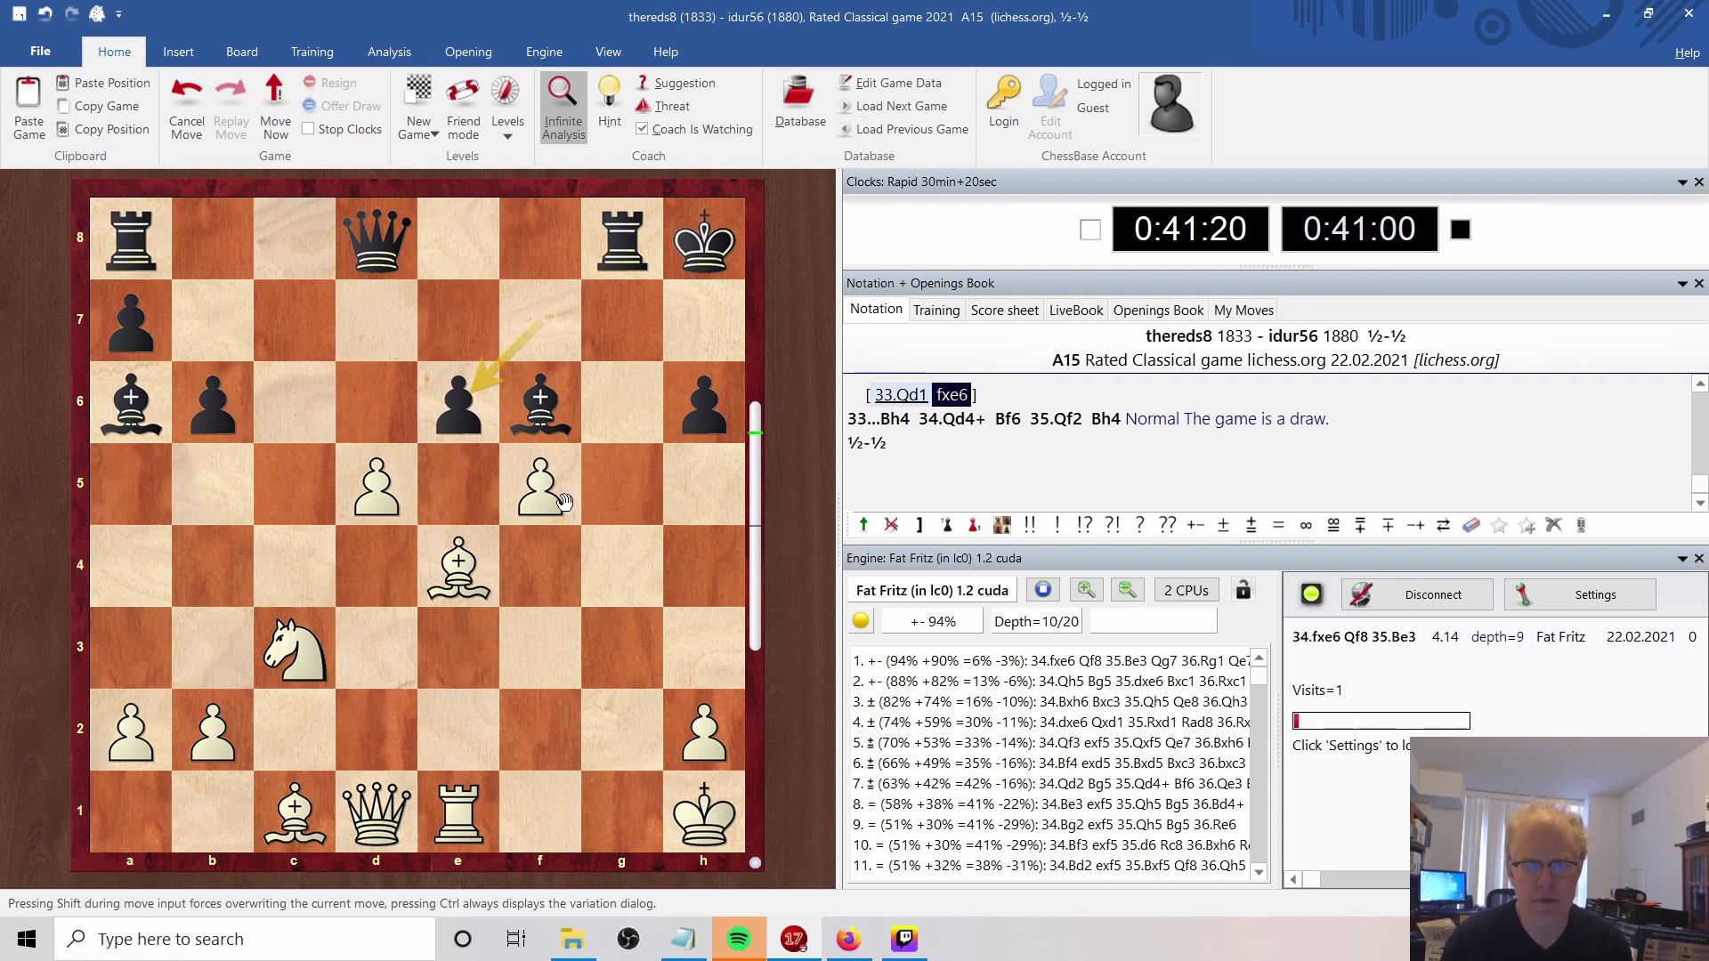
left_click_drag(545, 495, 454, 409)
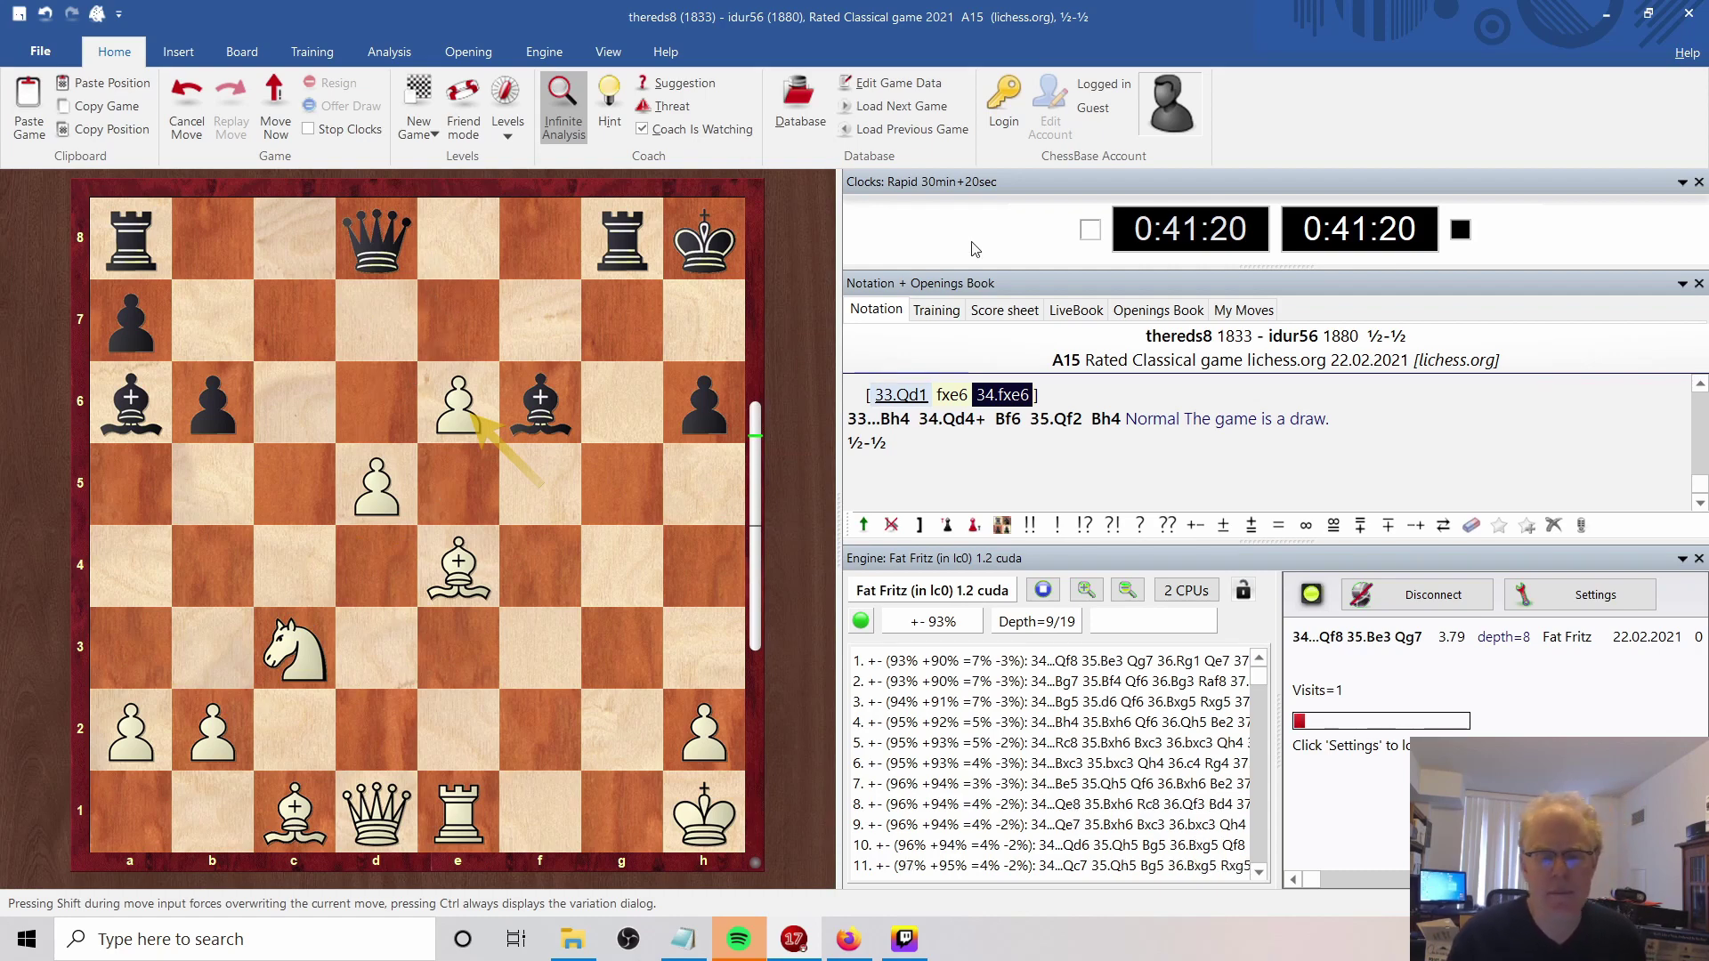
left_click(1043, 591)
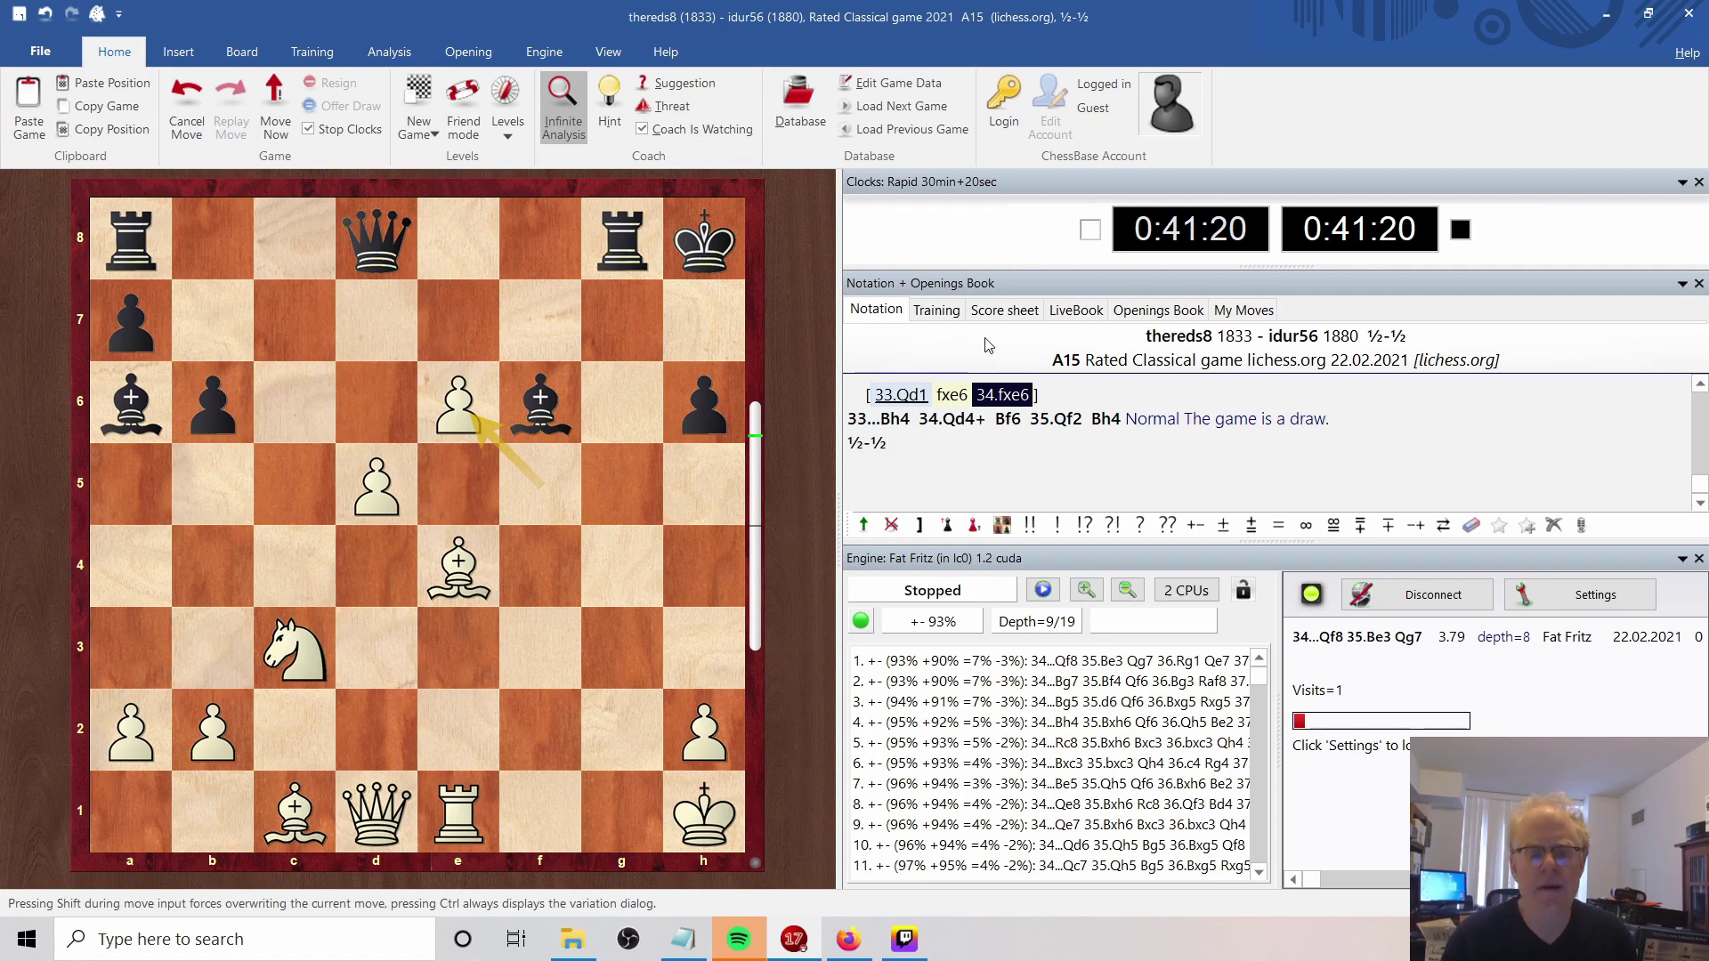